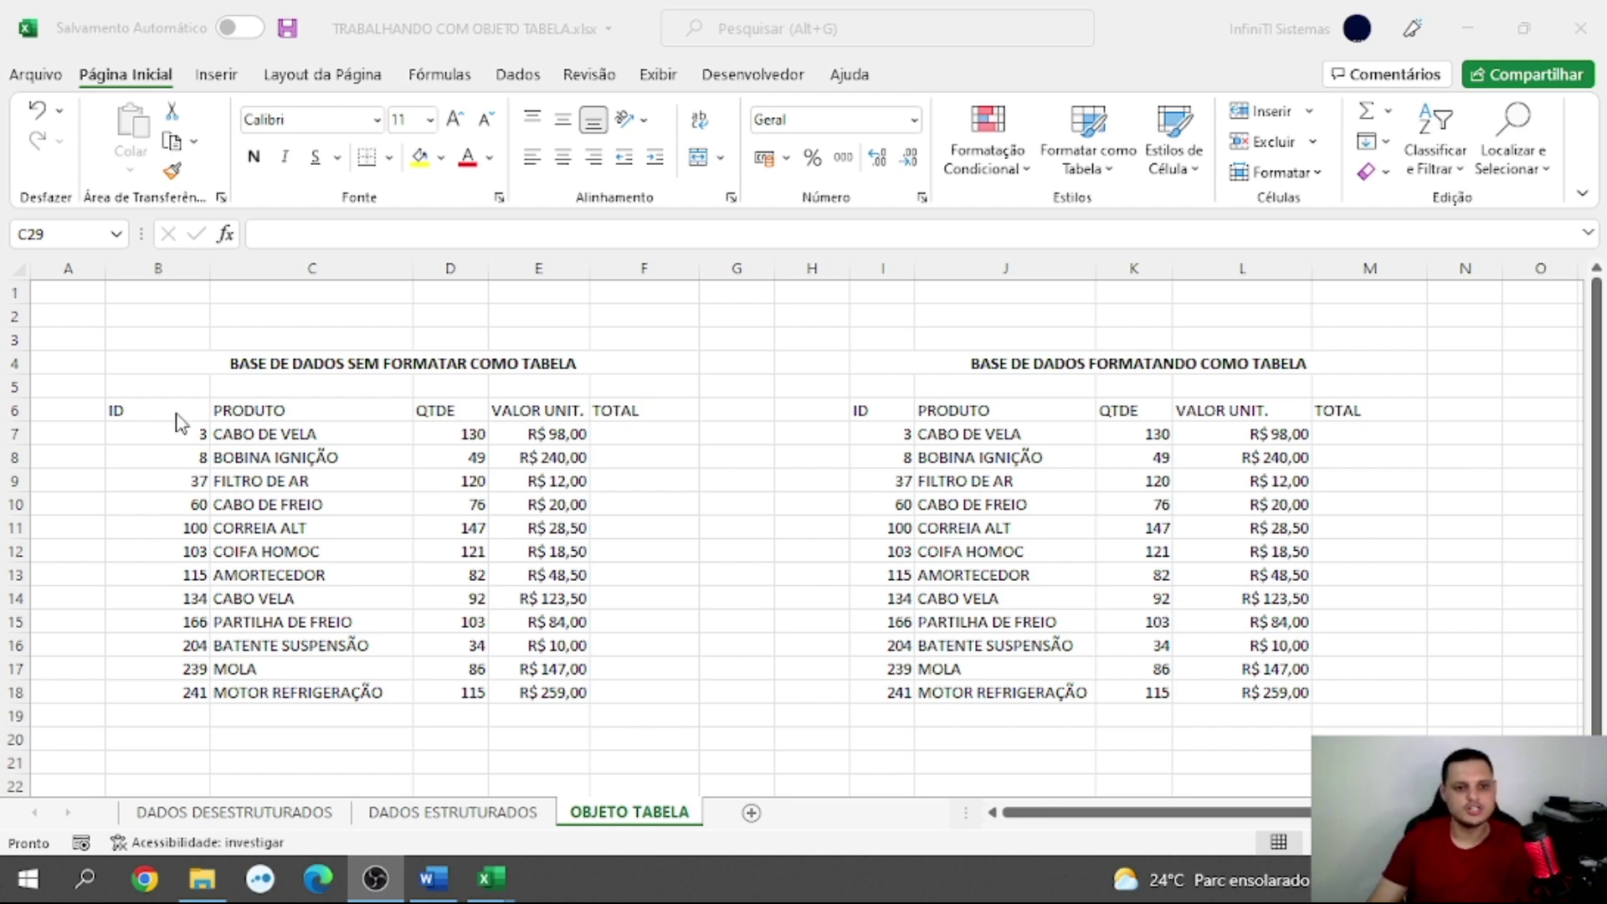
- Examine the column headers of the unformatted product list and the titles above both databases
click(218, 413)
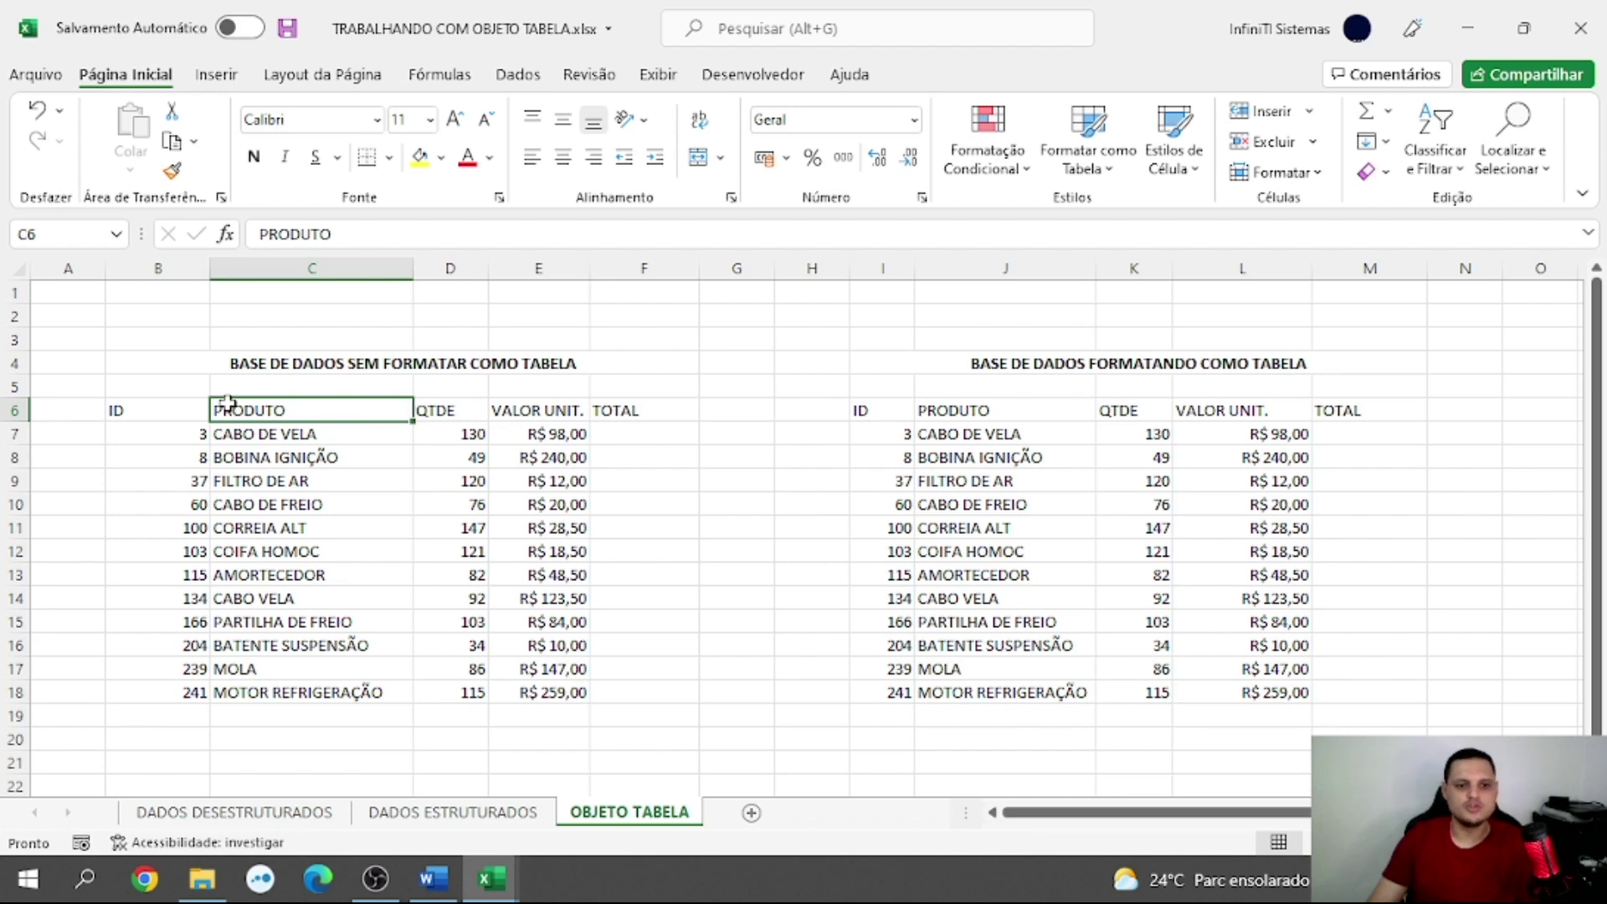
click(443, 415)
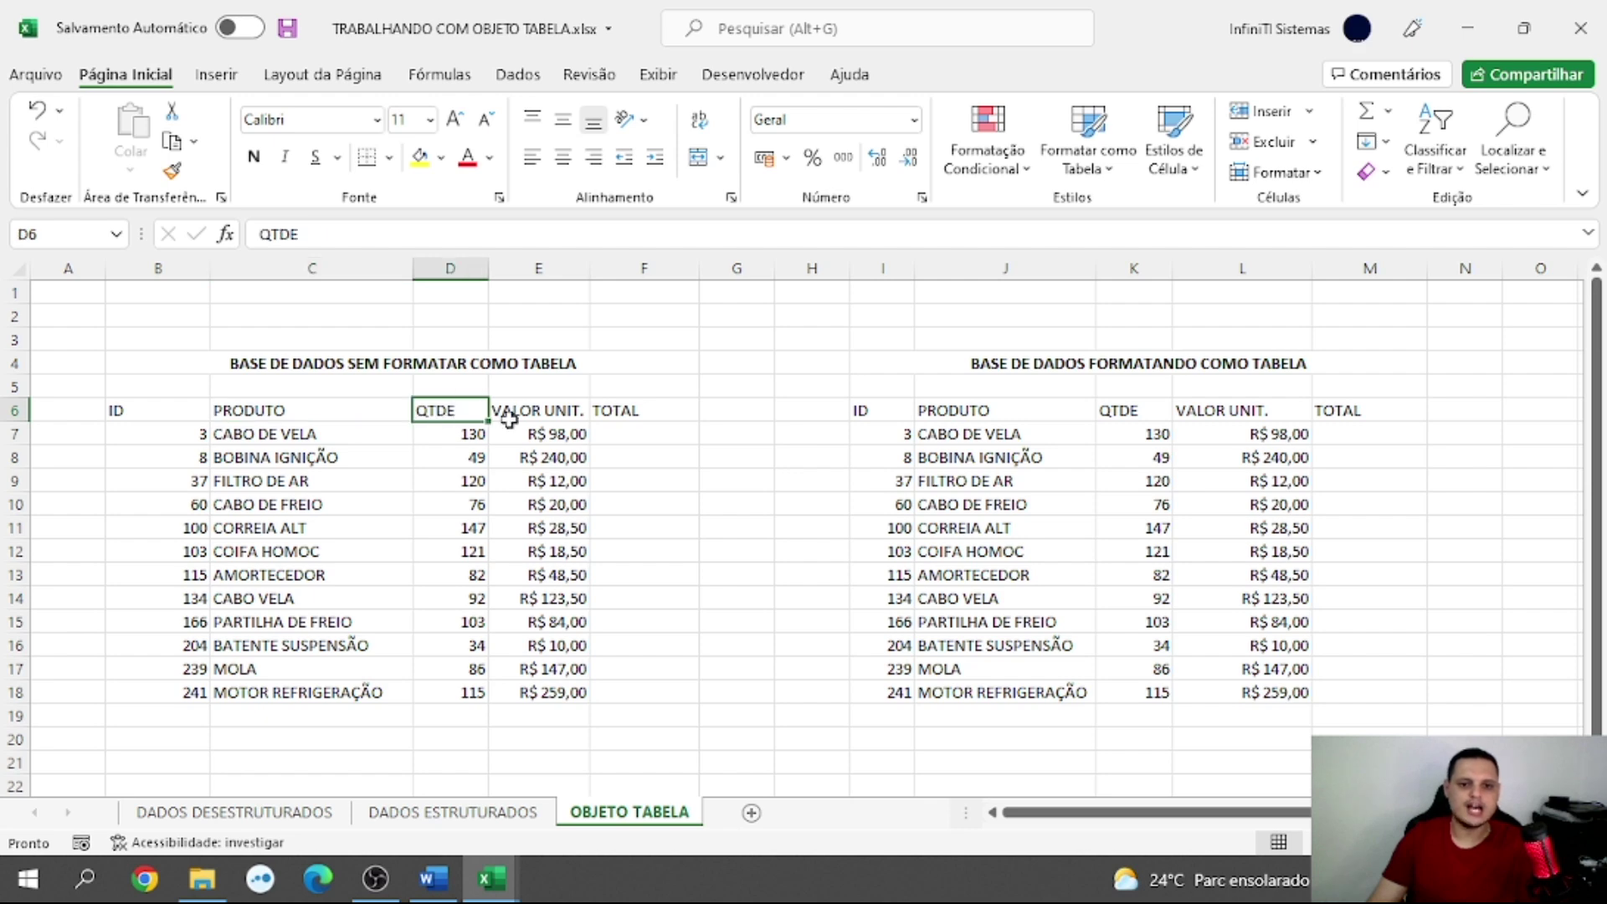
click(532, 413)
click(661, 418)
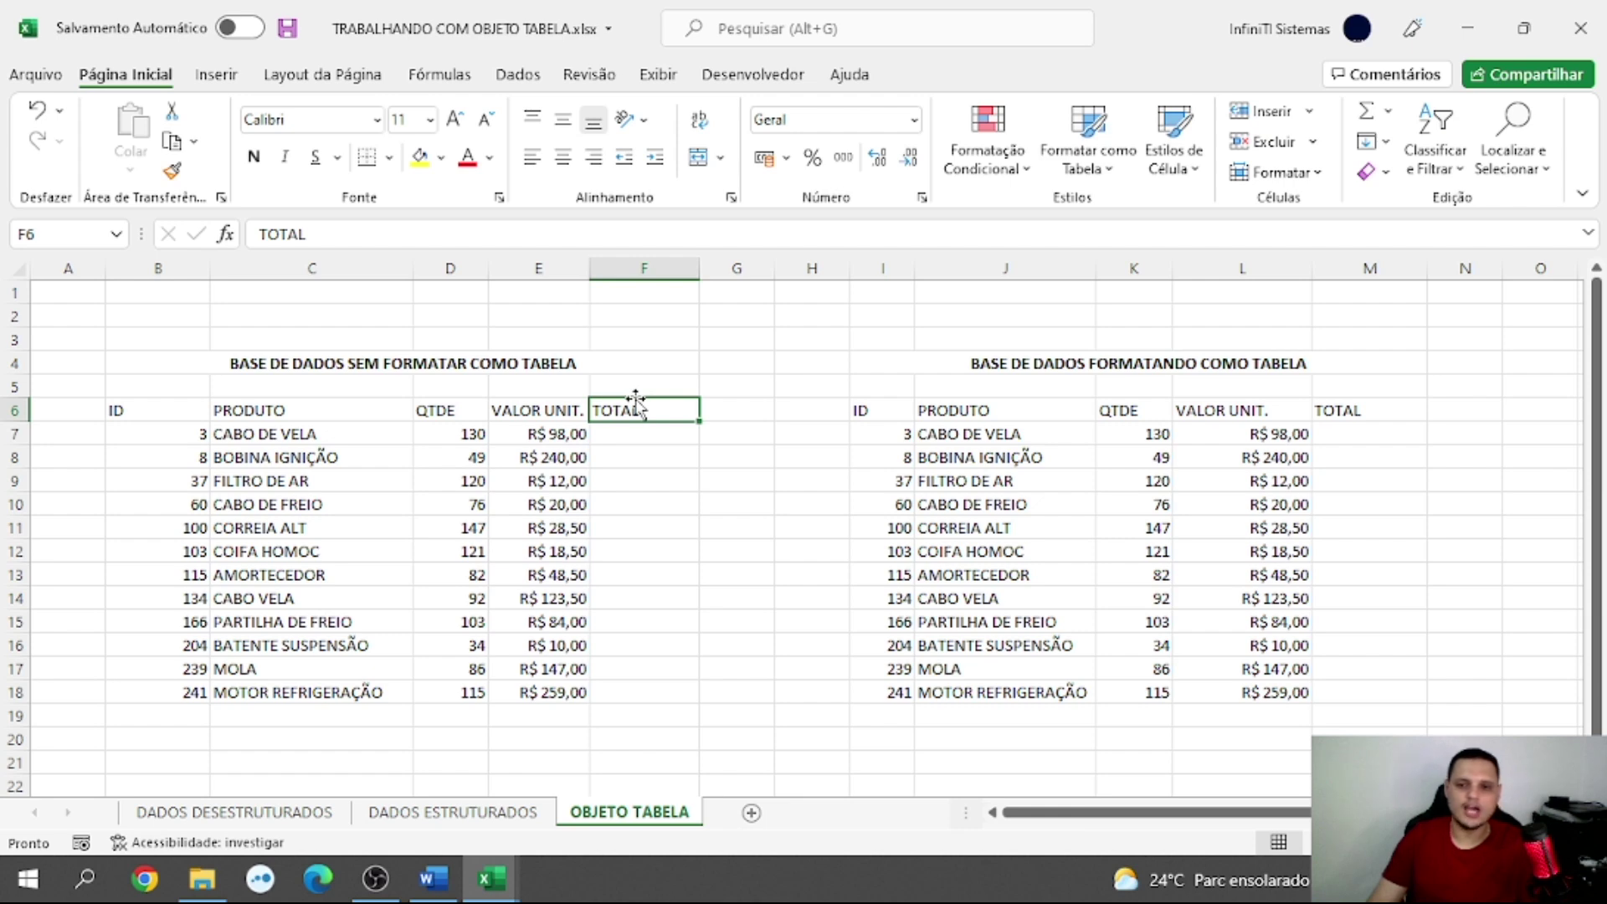
click(277, 365)
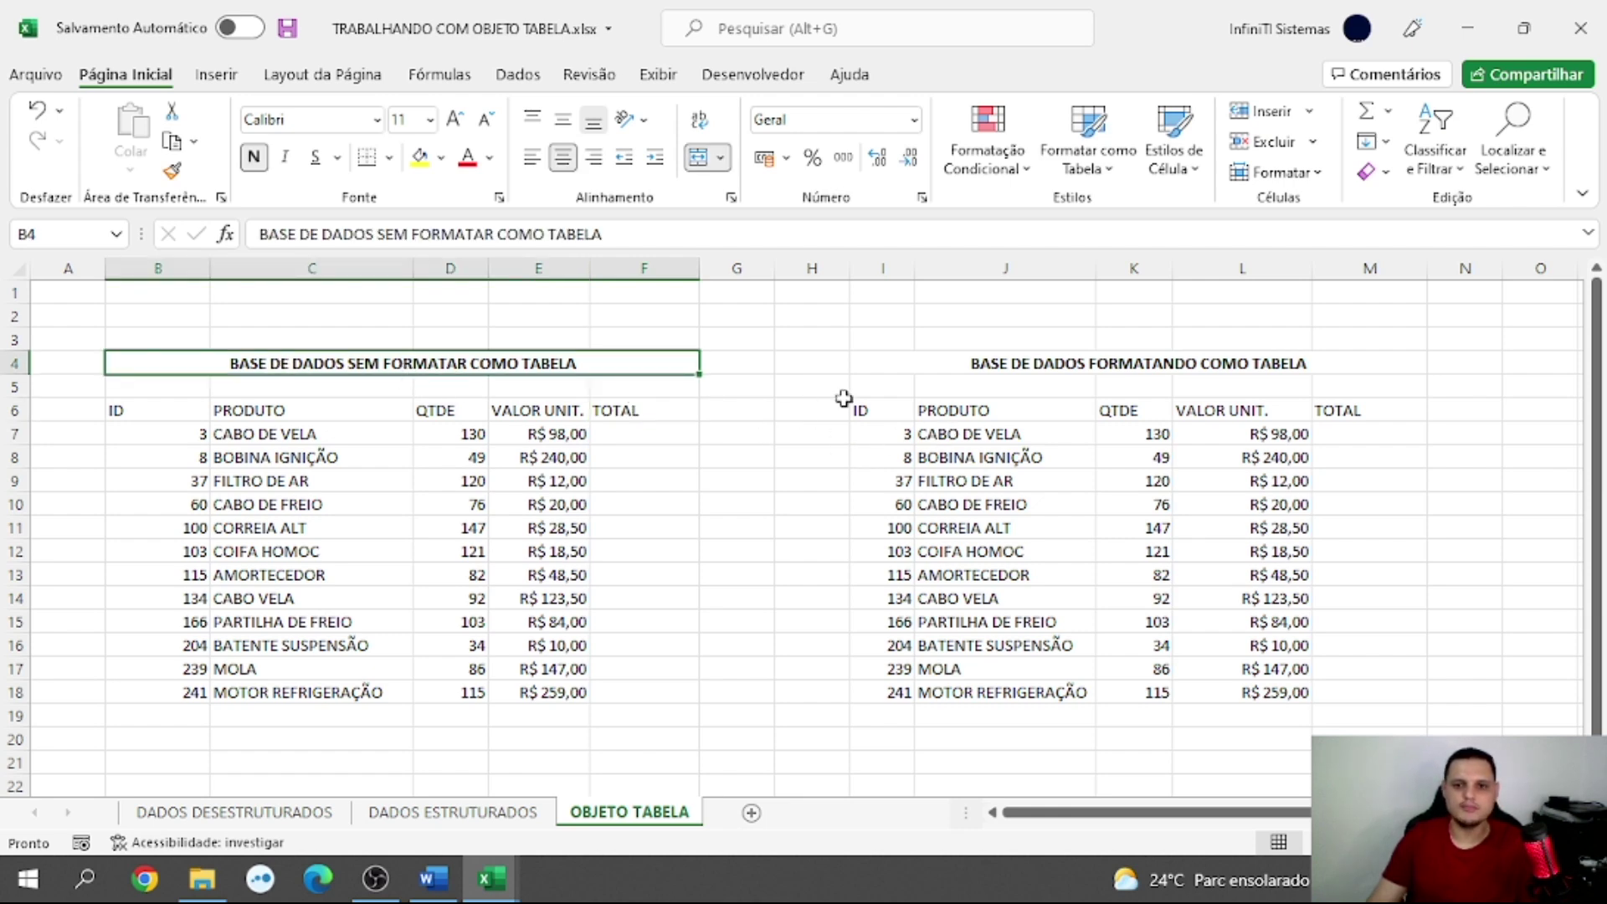
click(990, 368)
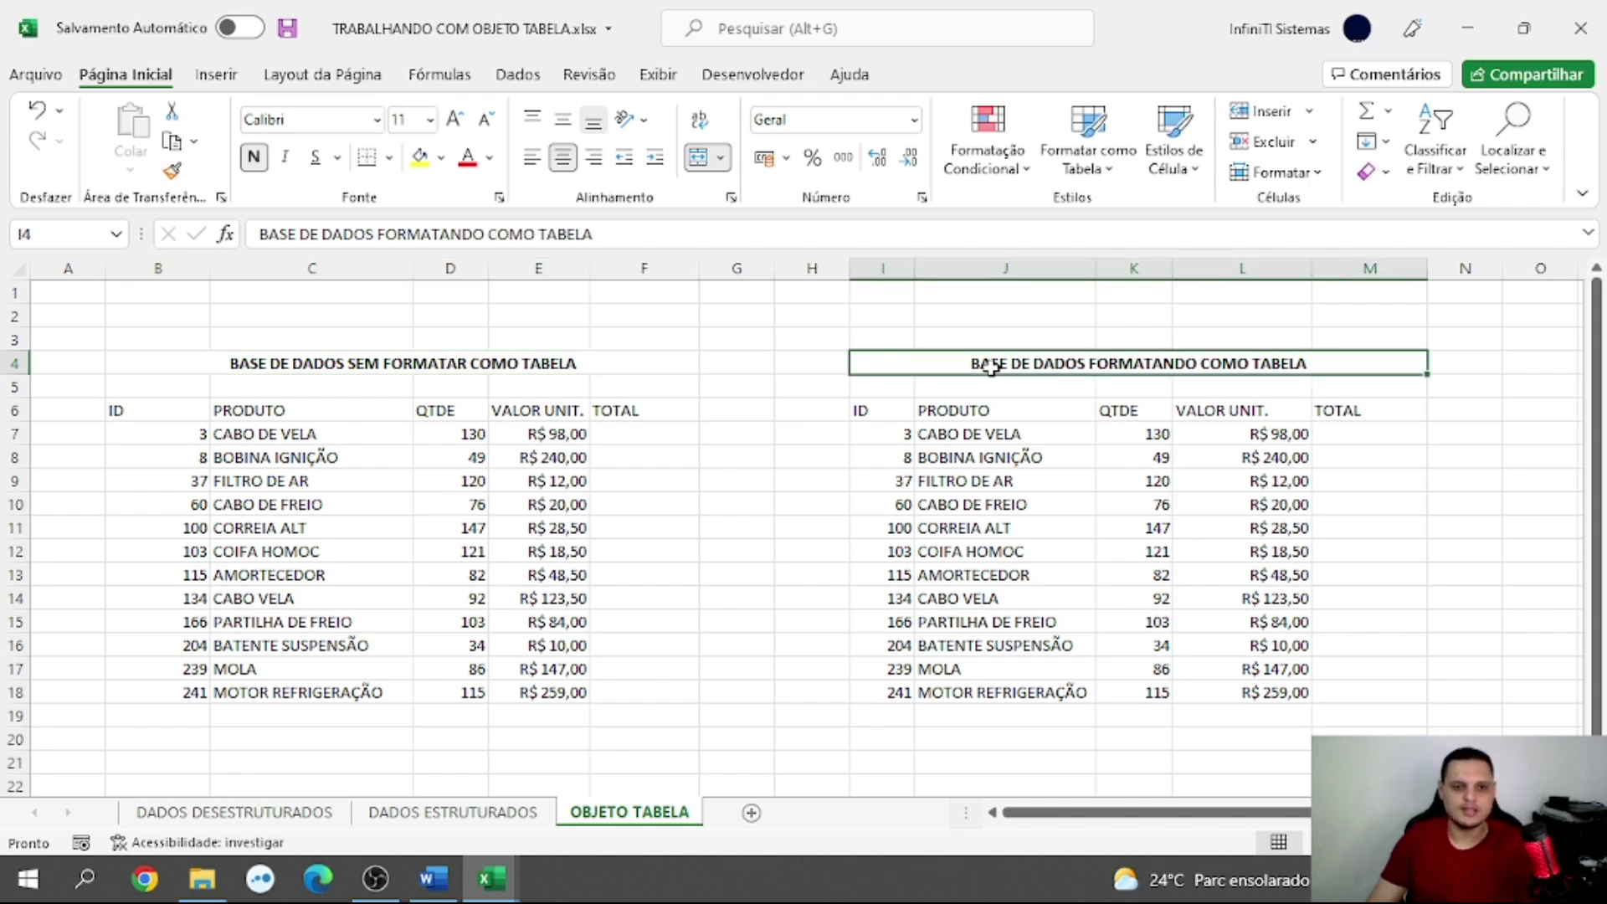
click(252, 368)
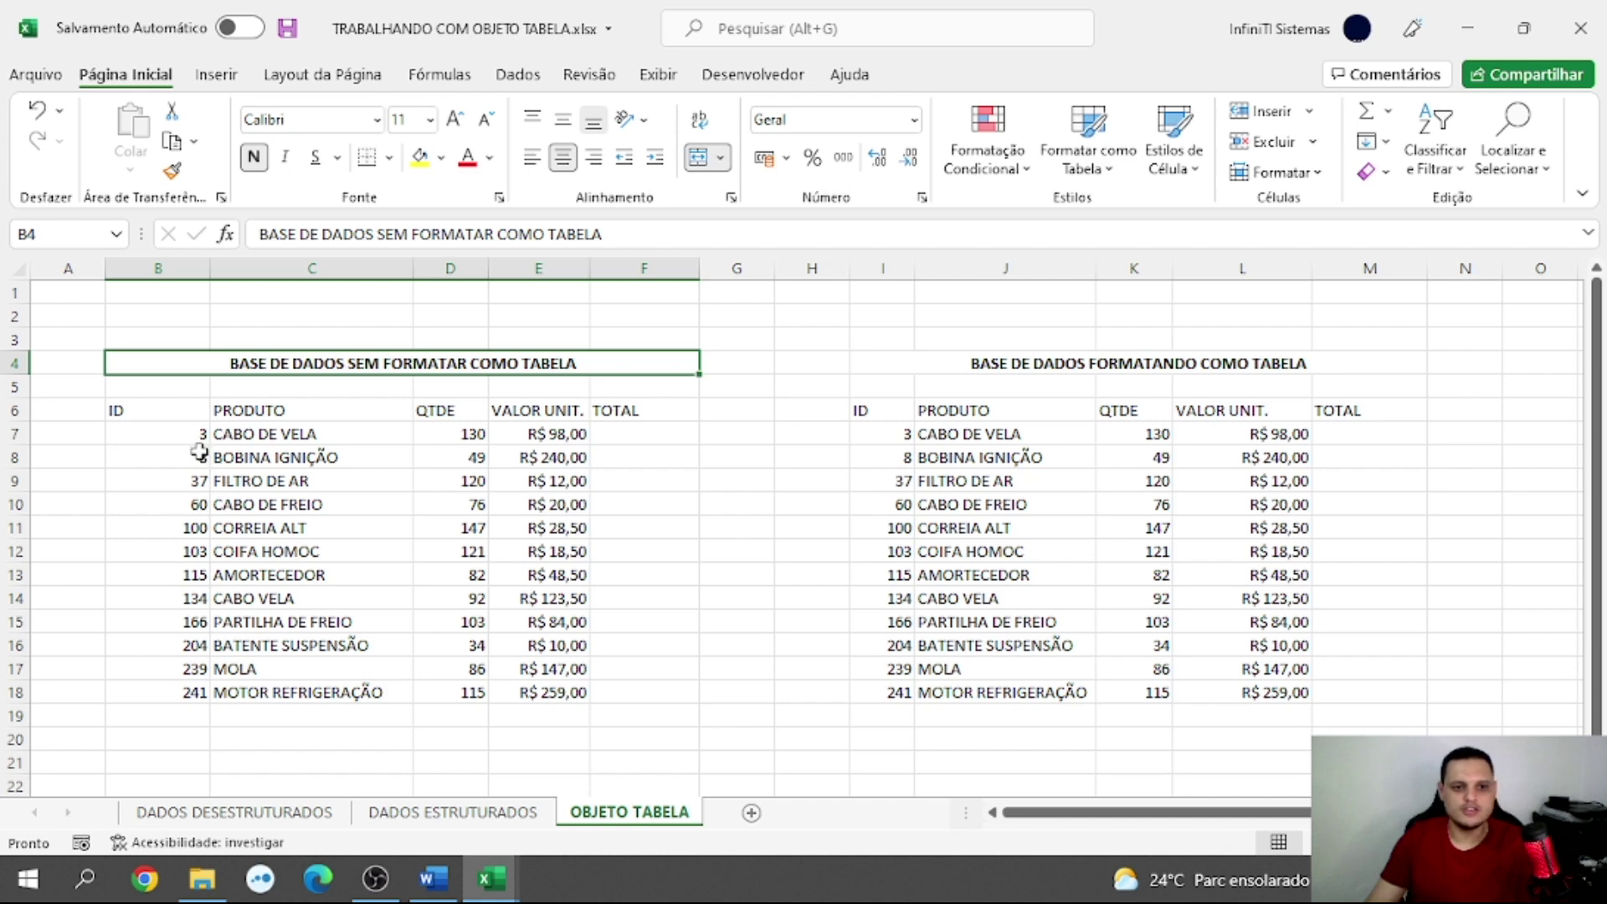
- Apply all borders to the range B6:F18 of the database without table formatting
drag(174, 416, 599, 678)
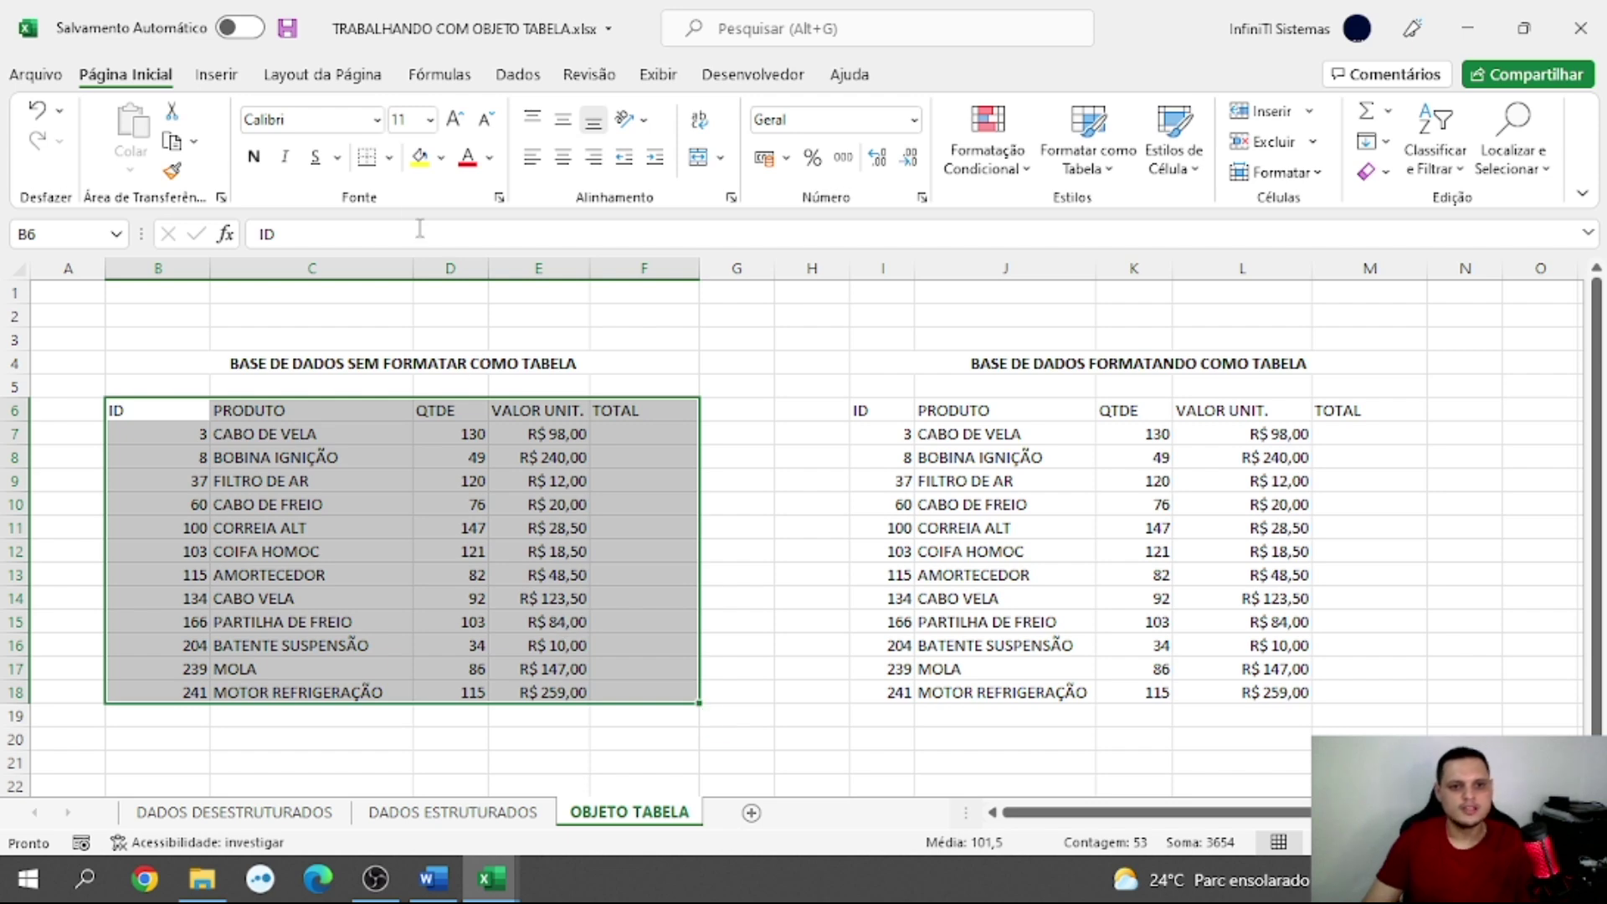
click(390, 158)
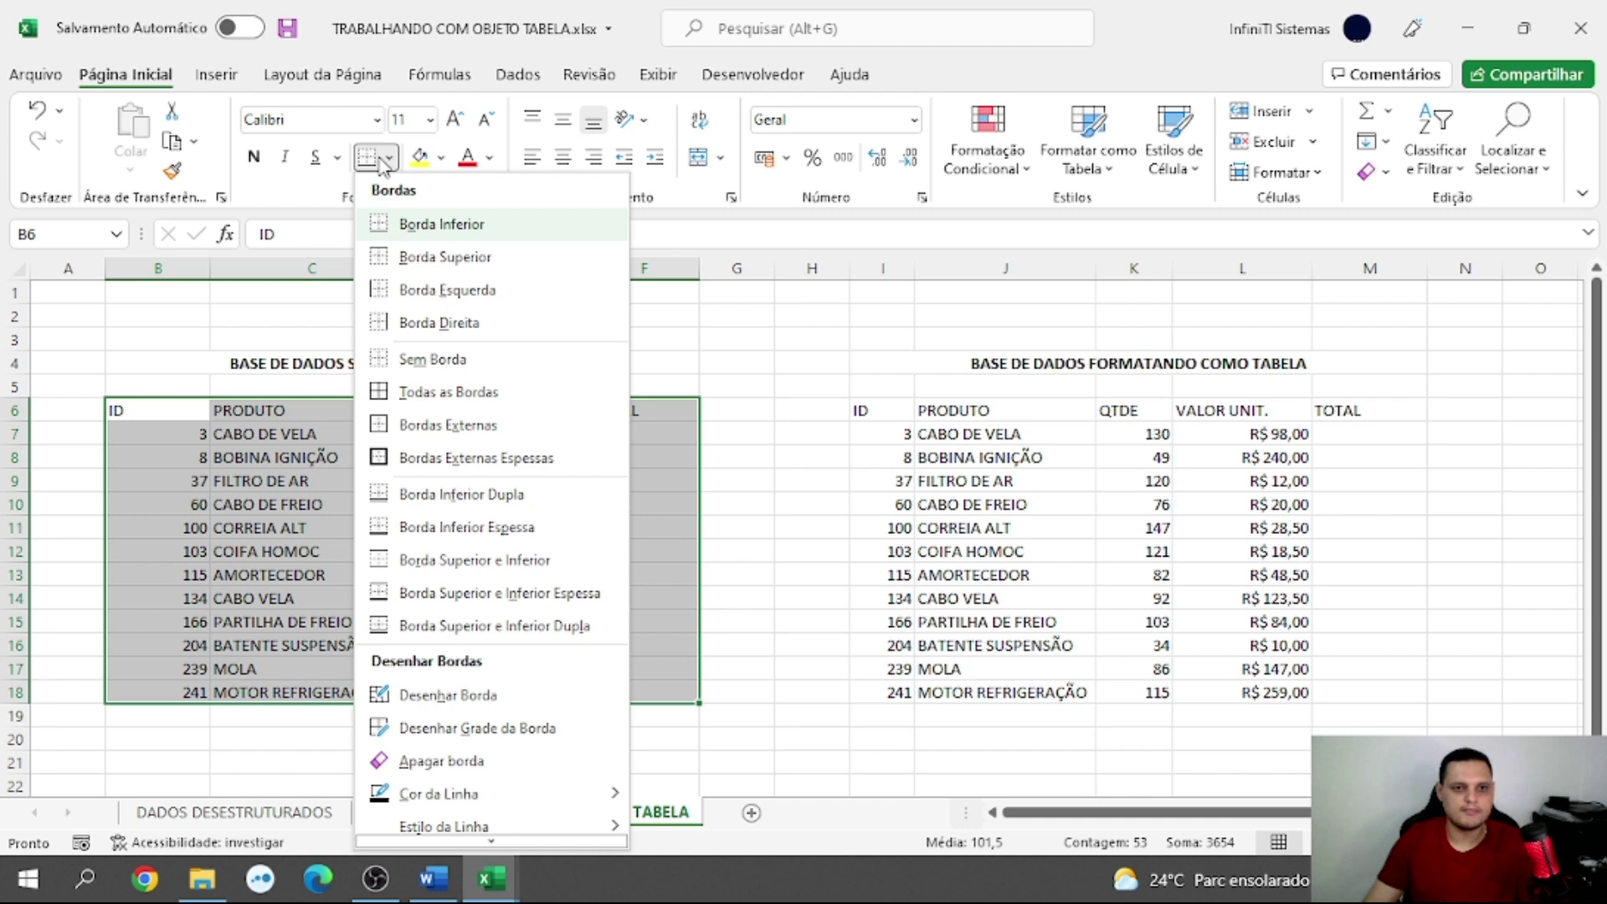
click(419, 391)
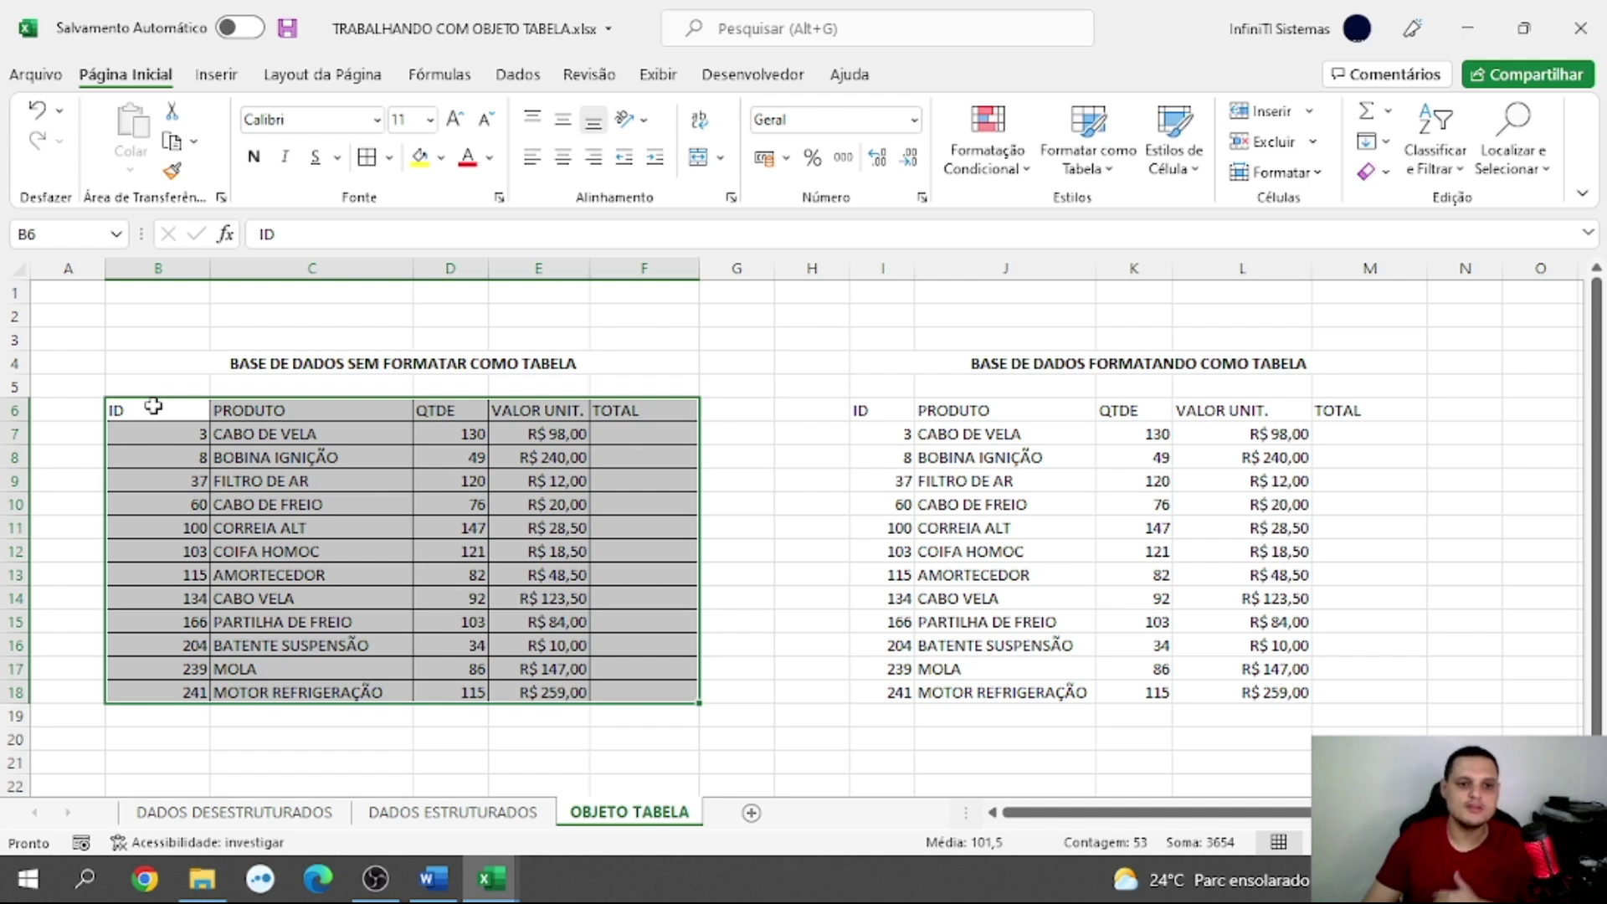
- Make the header row B6:F6 bold and give it an orange fill
drag(158, 407, 618, 416)
click(255, 159)
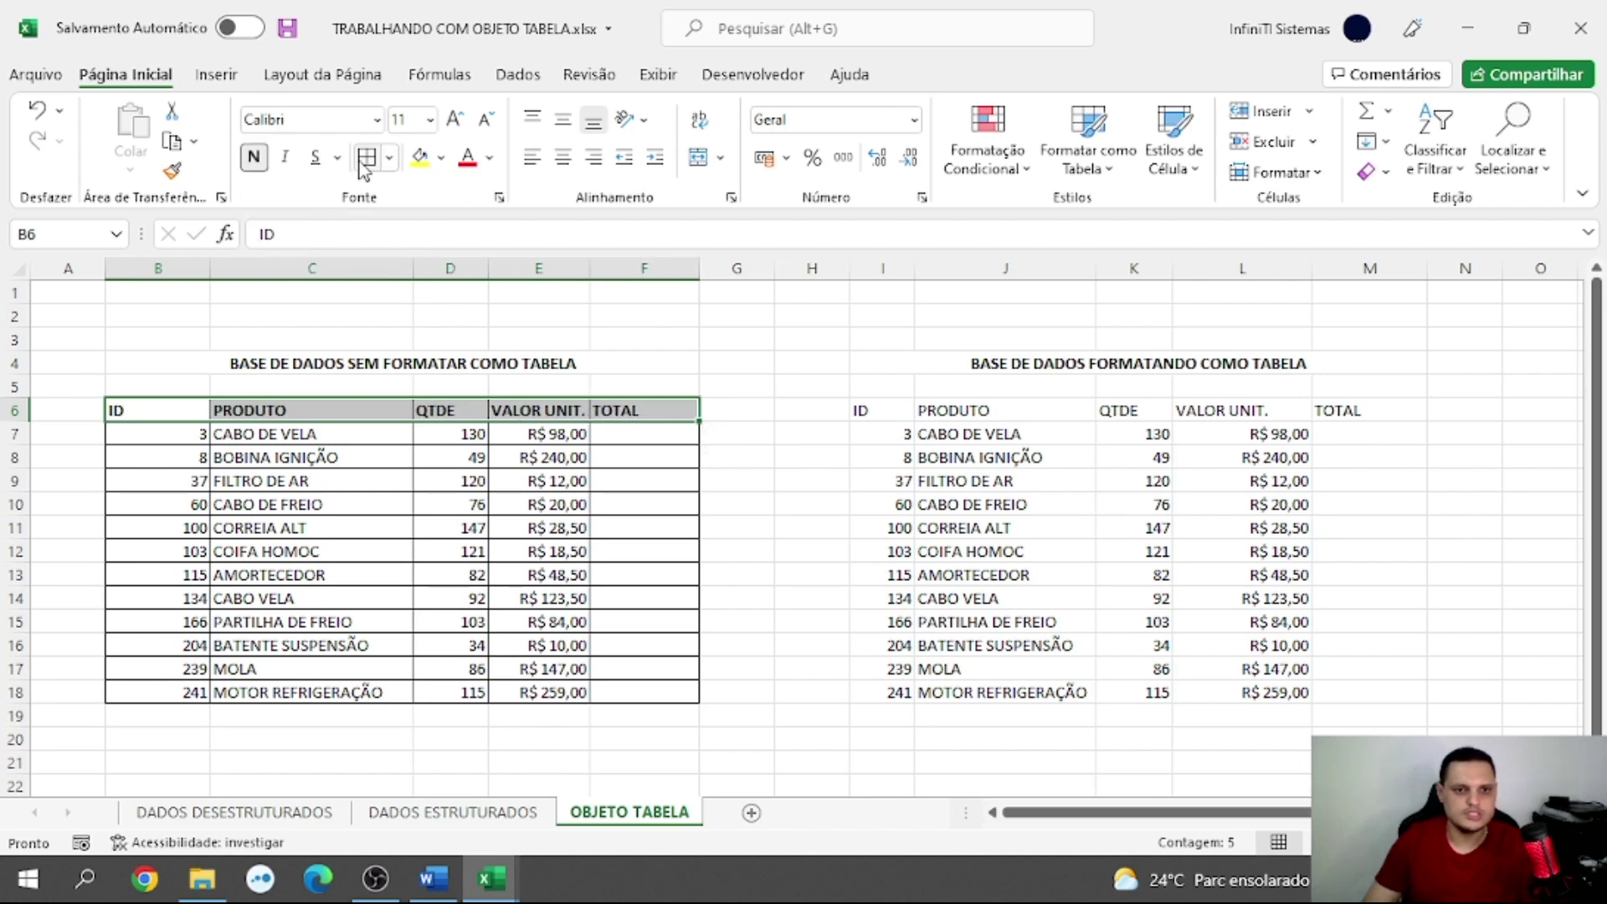
click(441, 158)
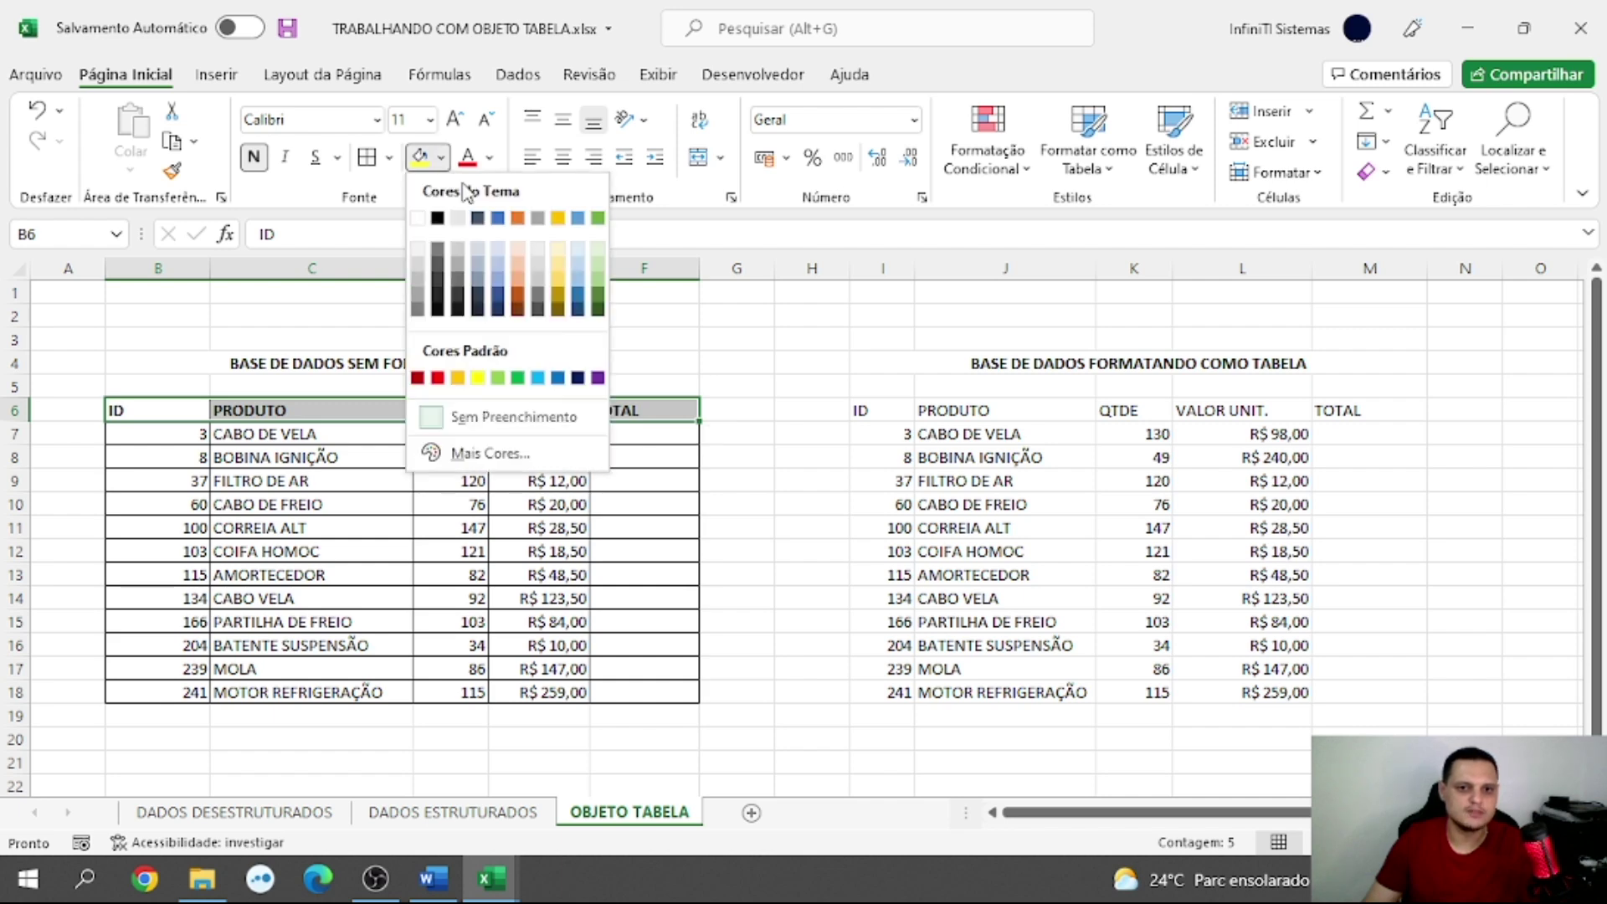
click(517, 218)
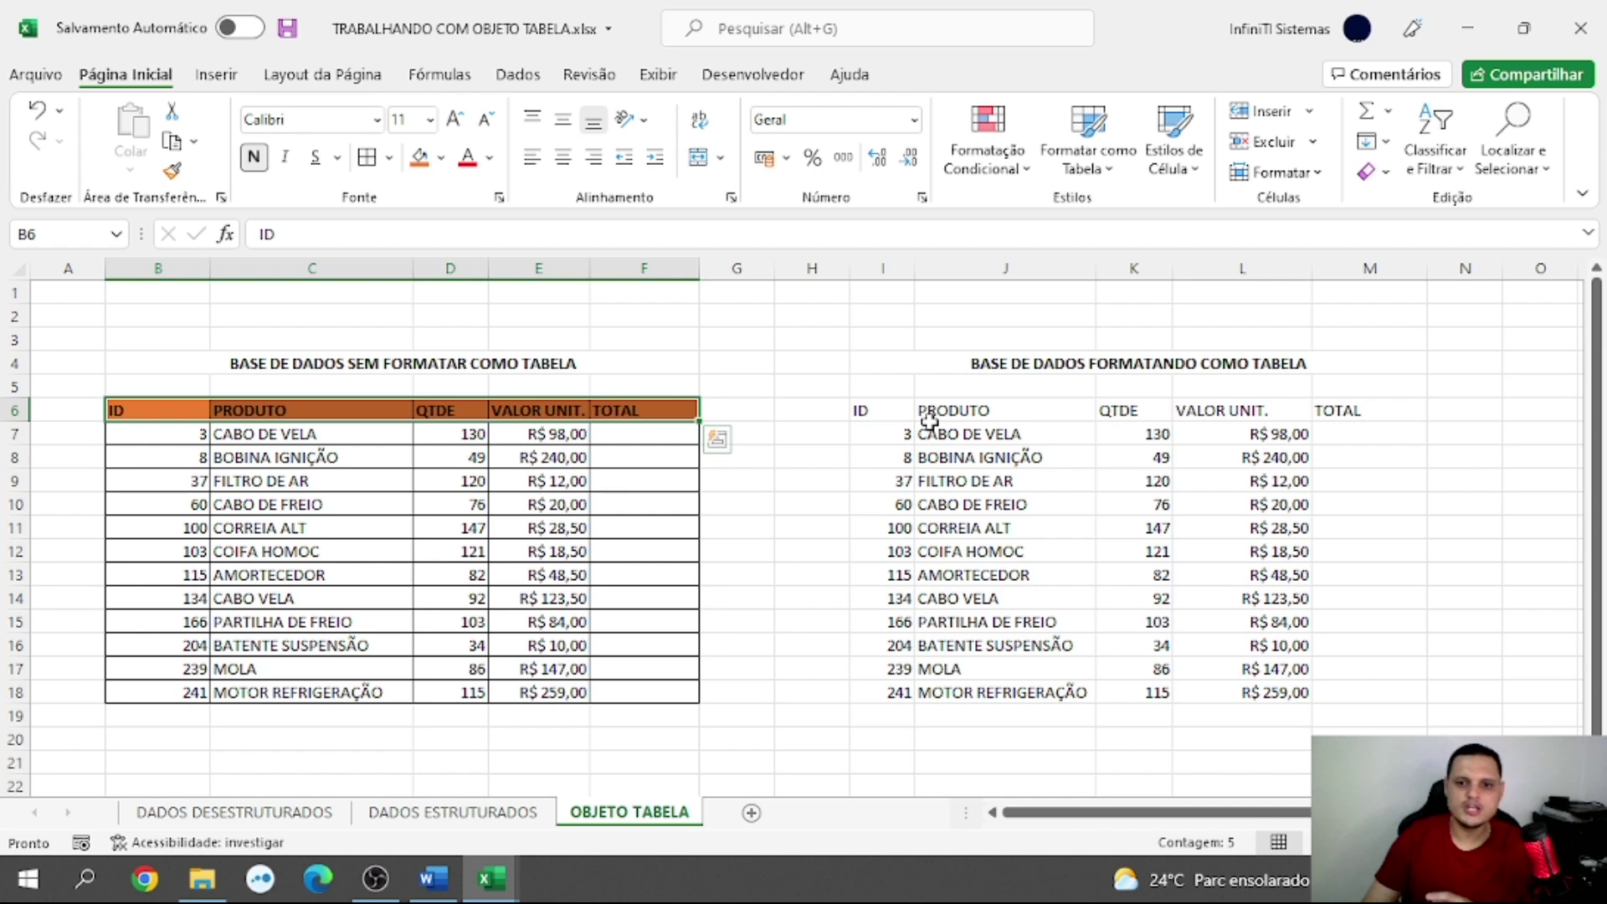
- Format the range I6:M18 as a table with headers, using the light orange style with a solid header row
drag(890, 412, 887, 529)
click(885, 416)
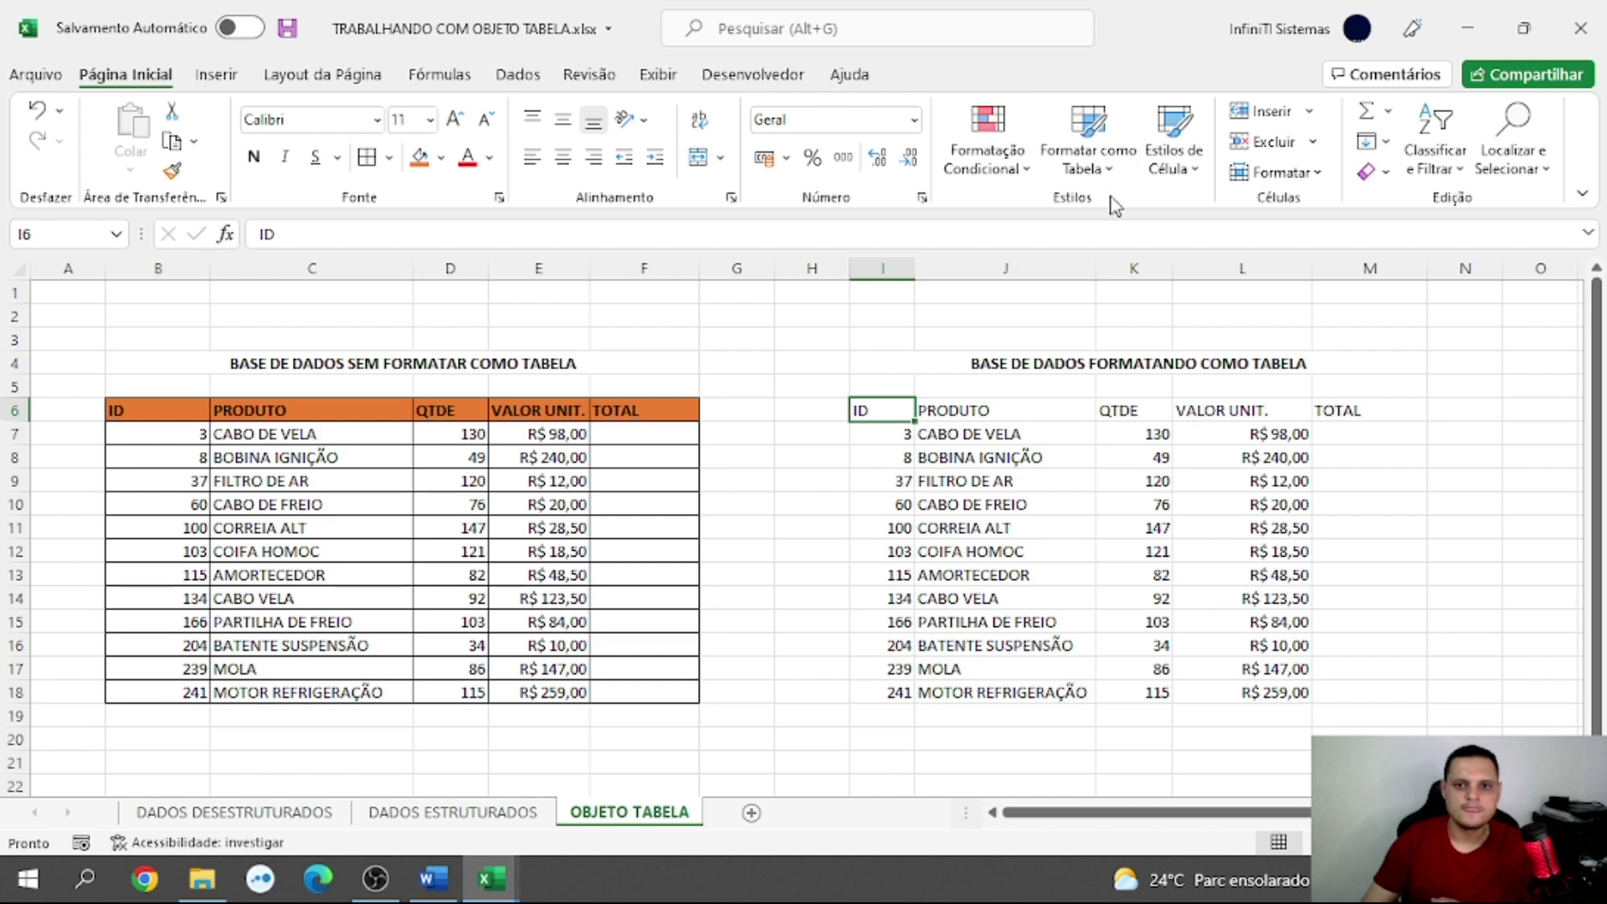
click(1088, 178)
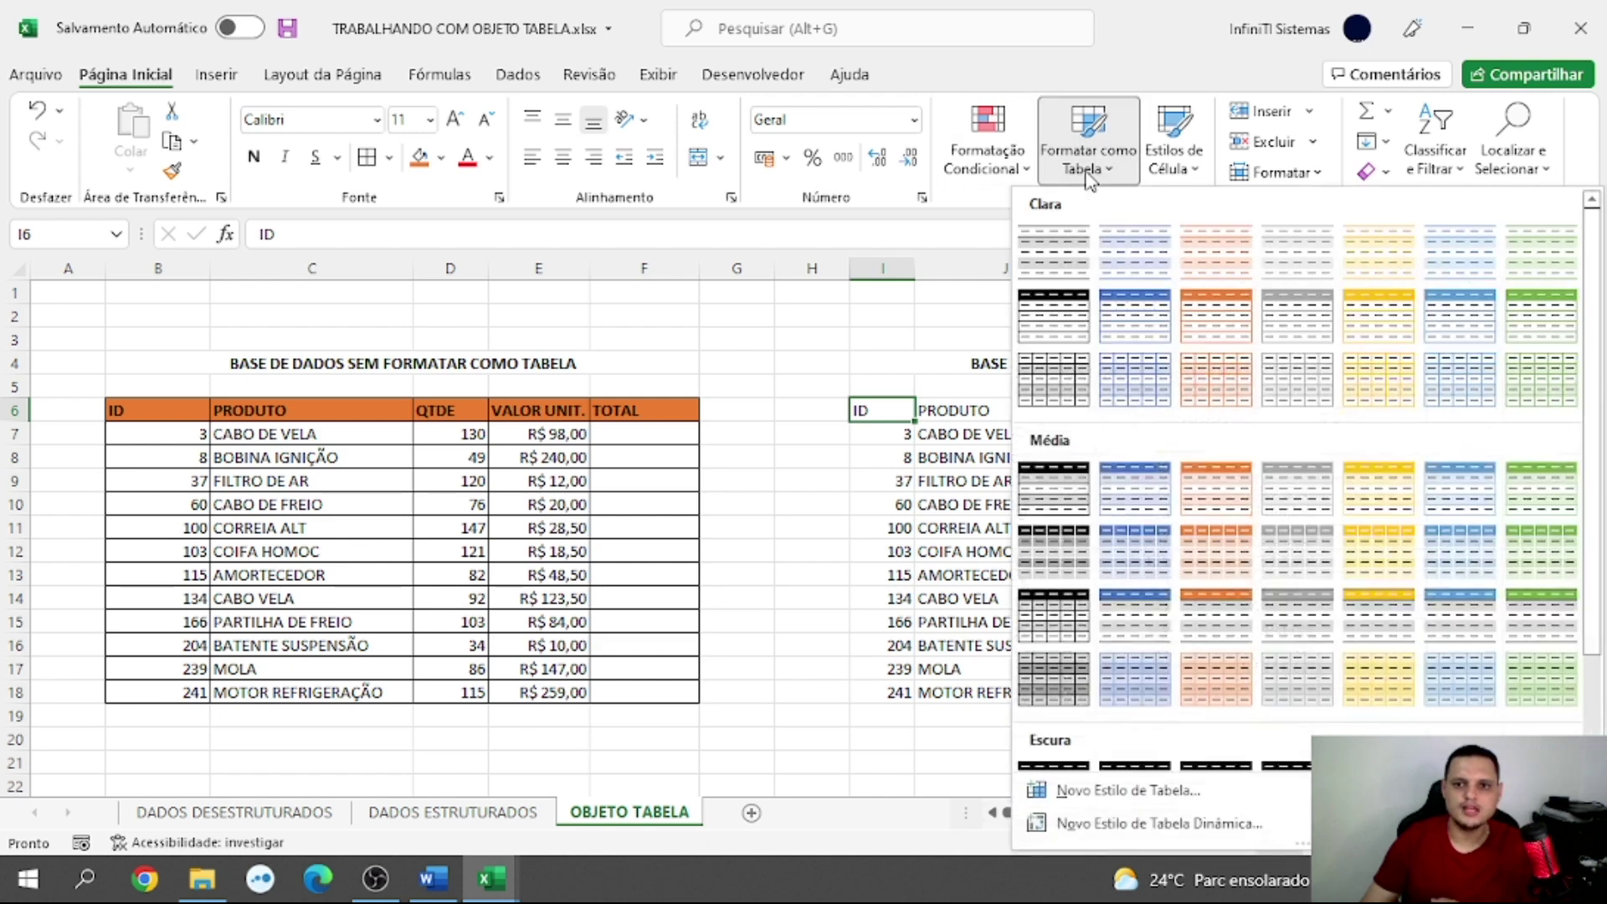
click(1220, 323)
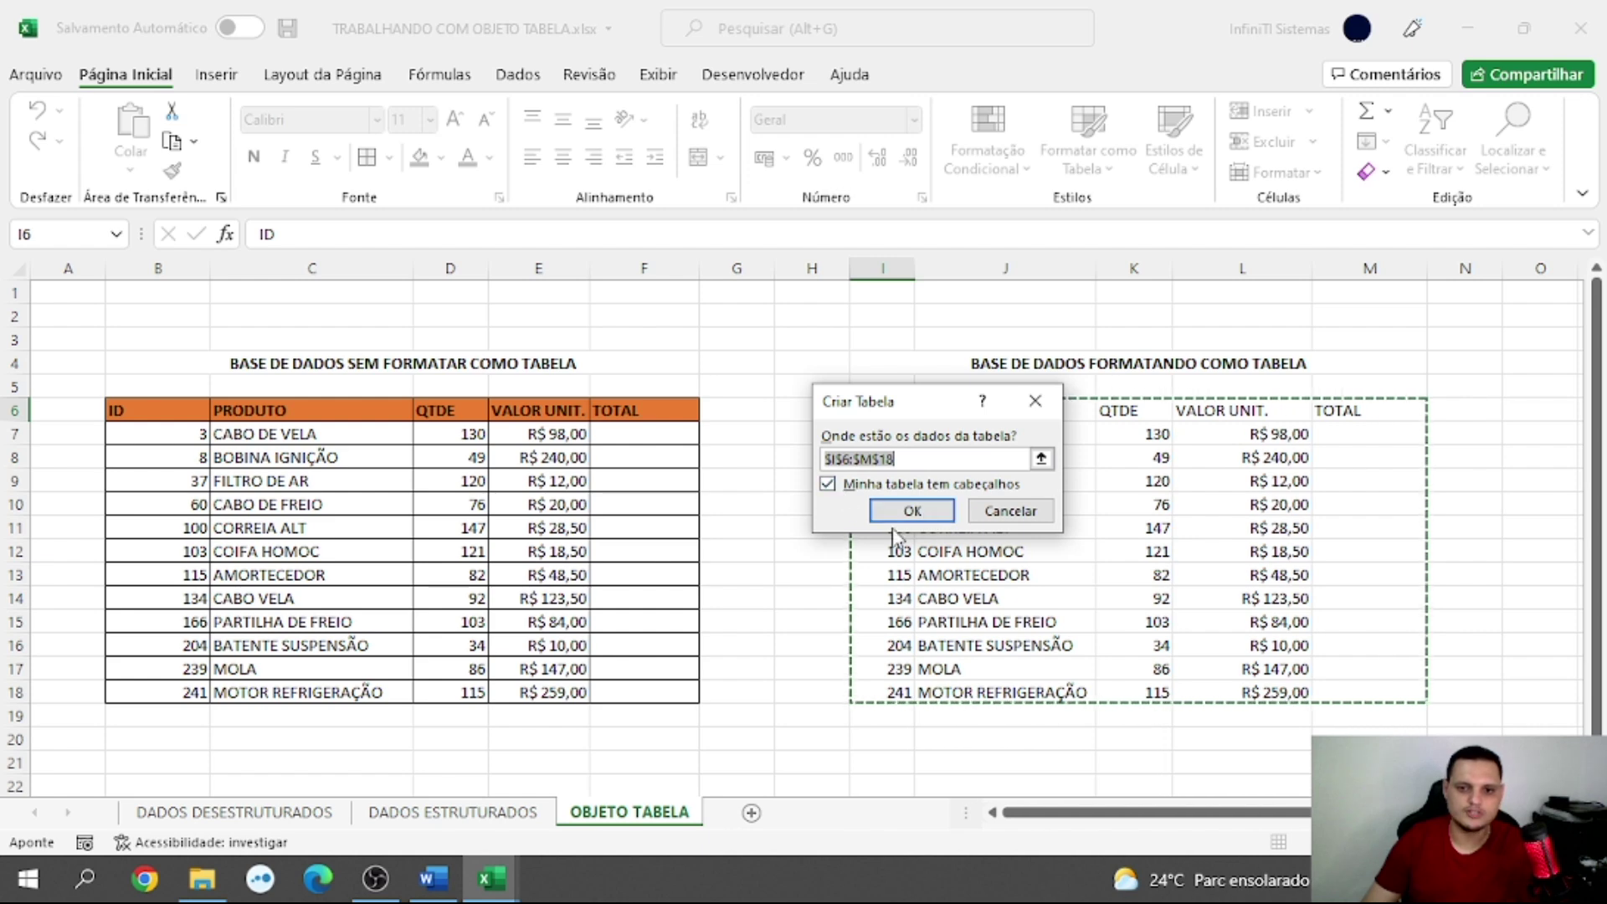
click(919, 512)
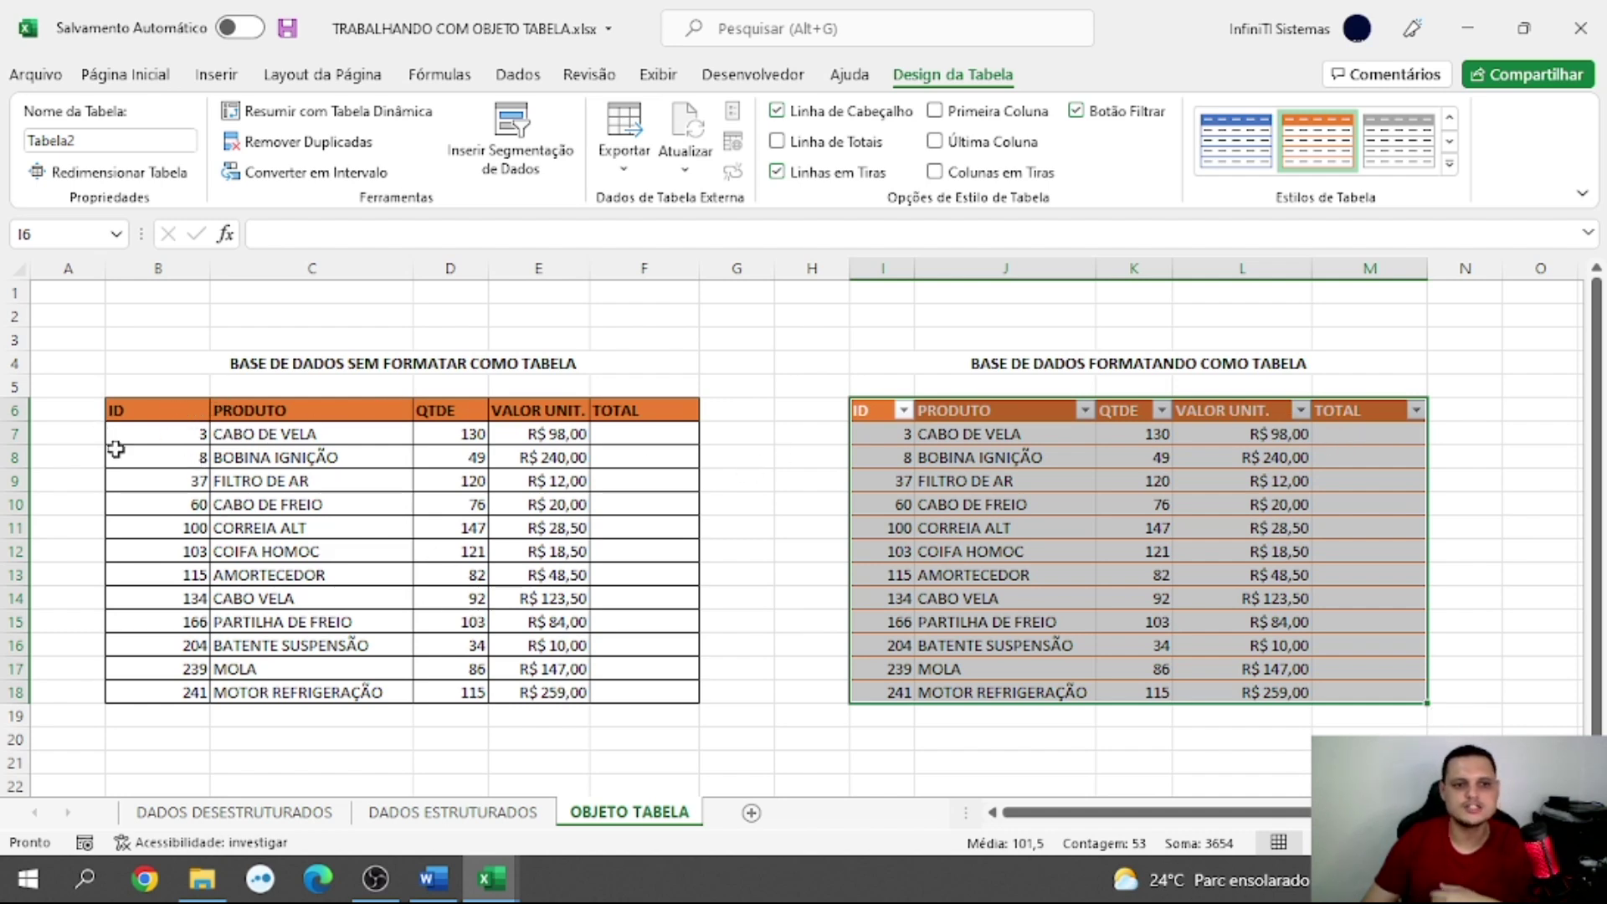
- Compare the manually formatted range with the table, and review the first product's QTDE, VALOR UNIT. and TOTAL cells
drag(150, 410, 432, 435)
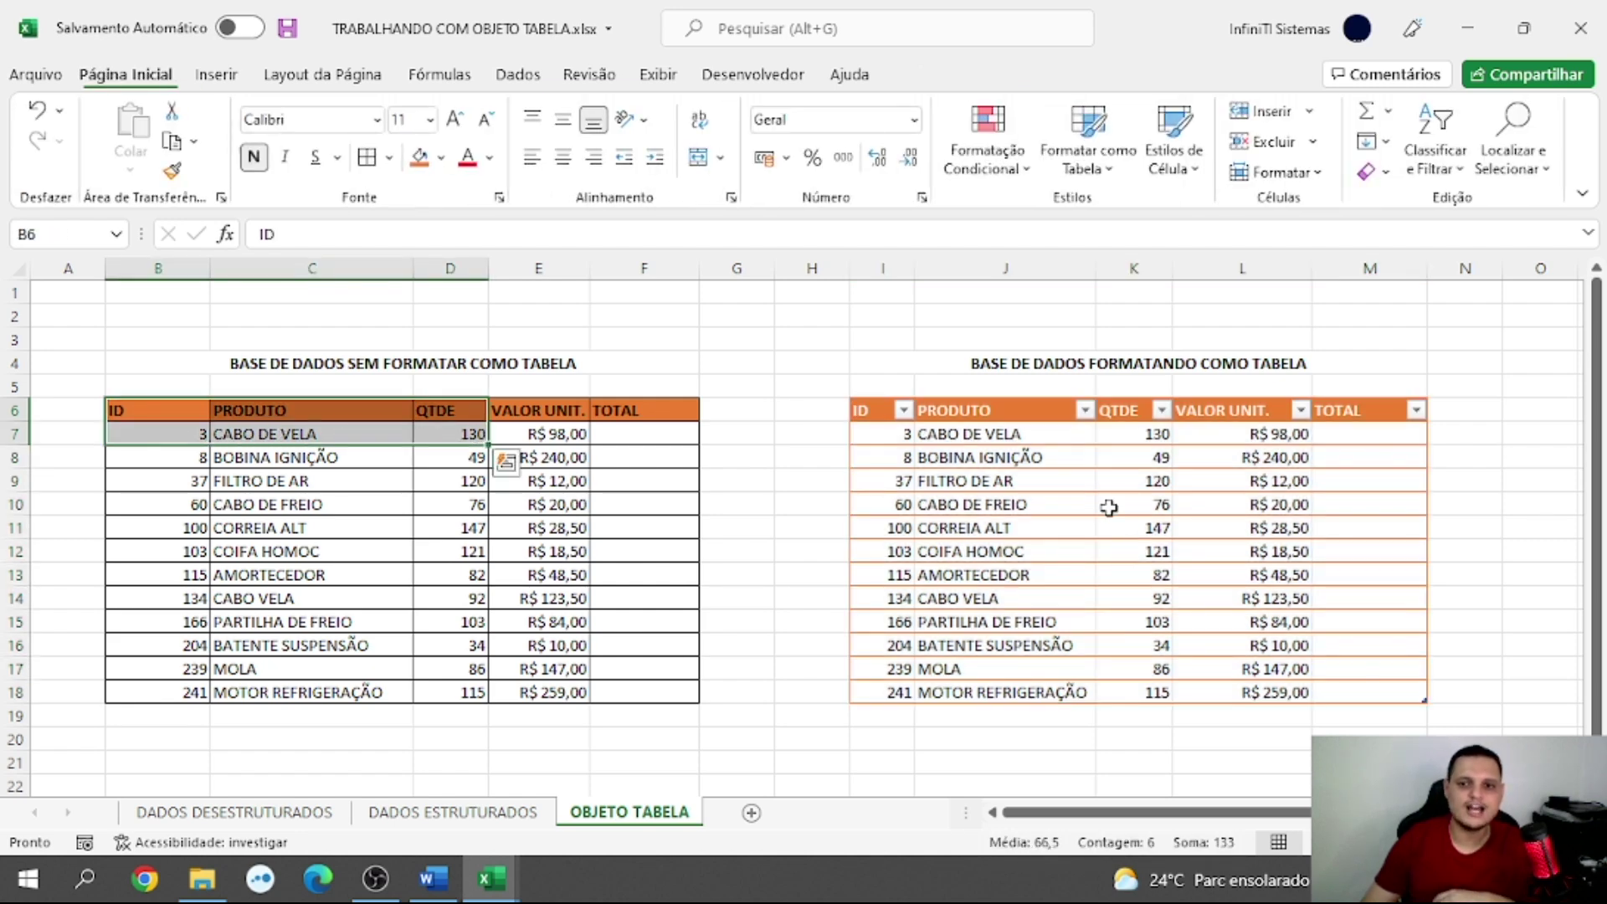
click(1063, 480)
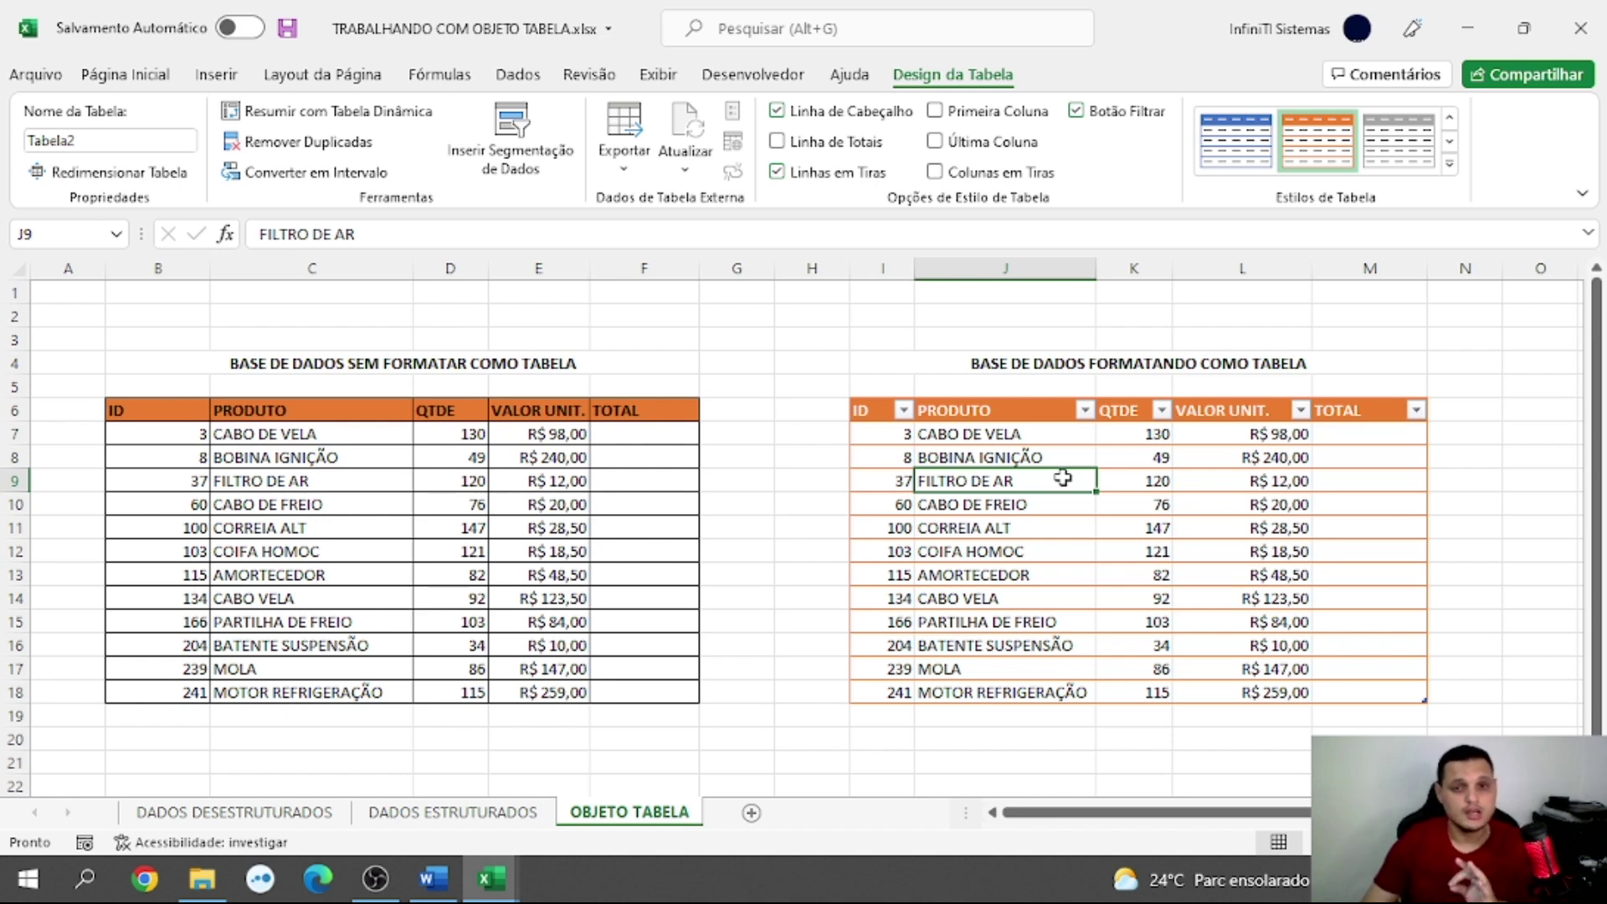
click(647, 462)
click(637, 435)
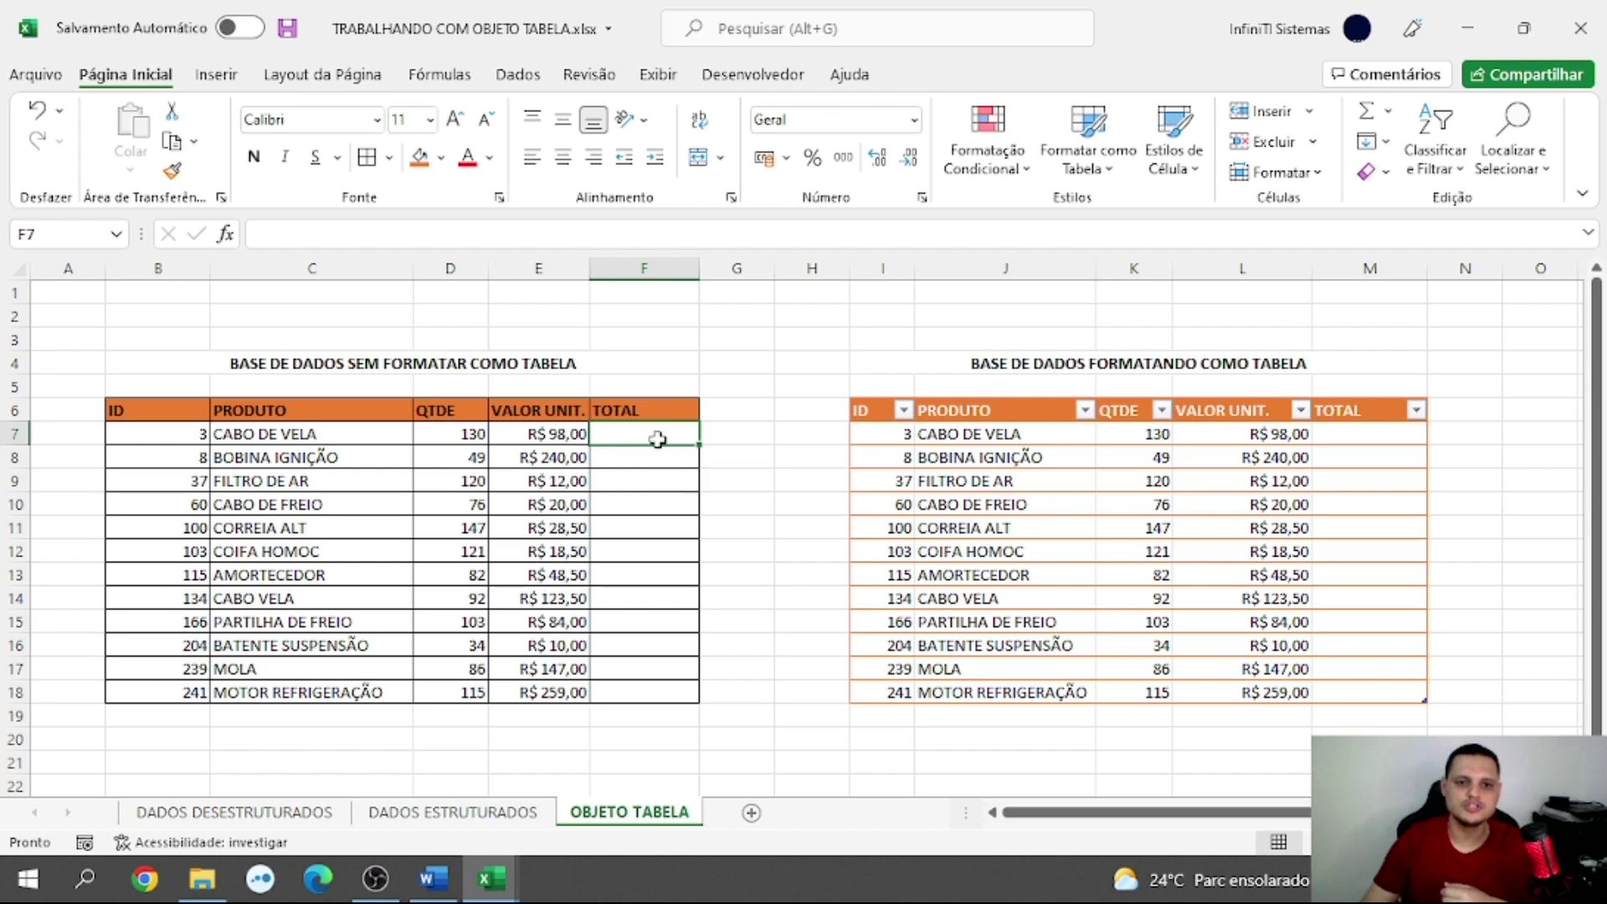
click(464, 437)
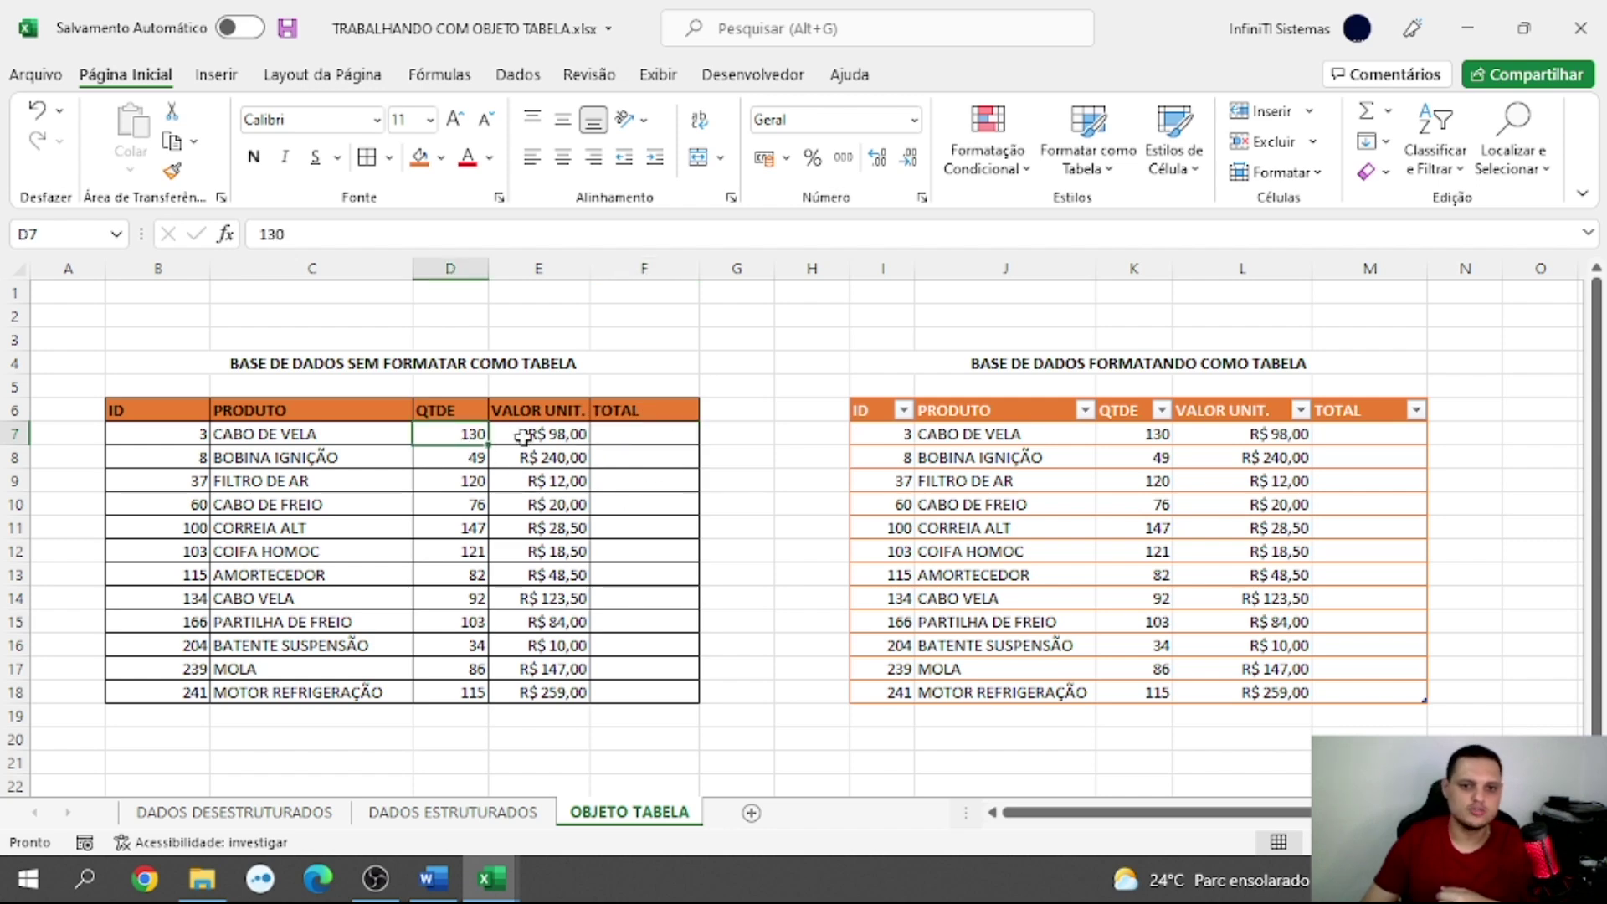
click(525, 437)
click(631, 436)
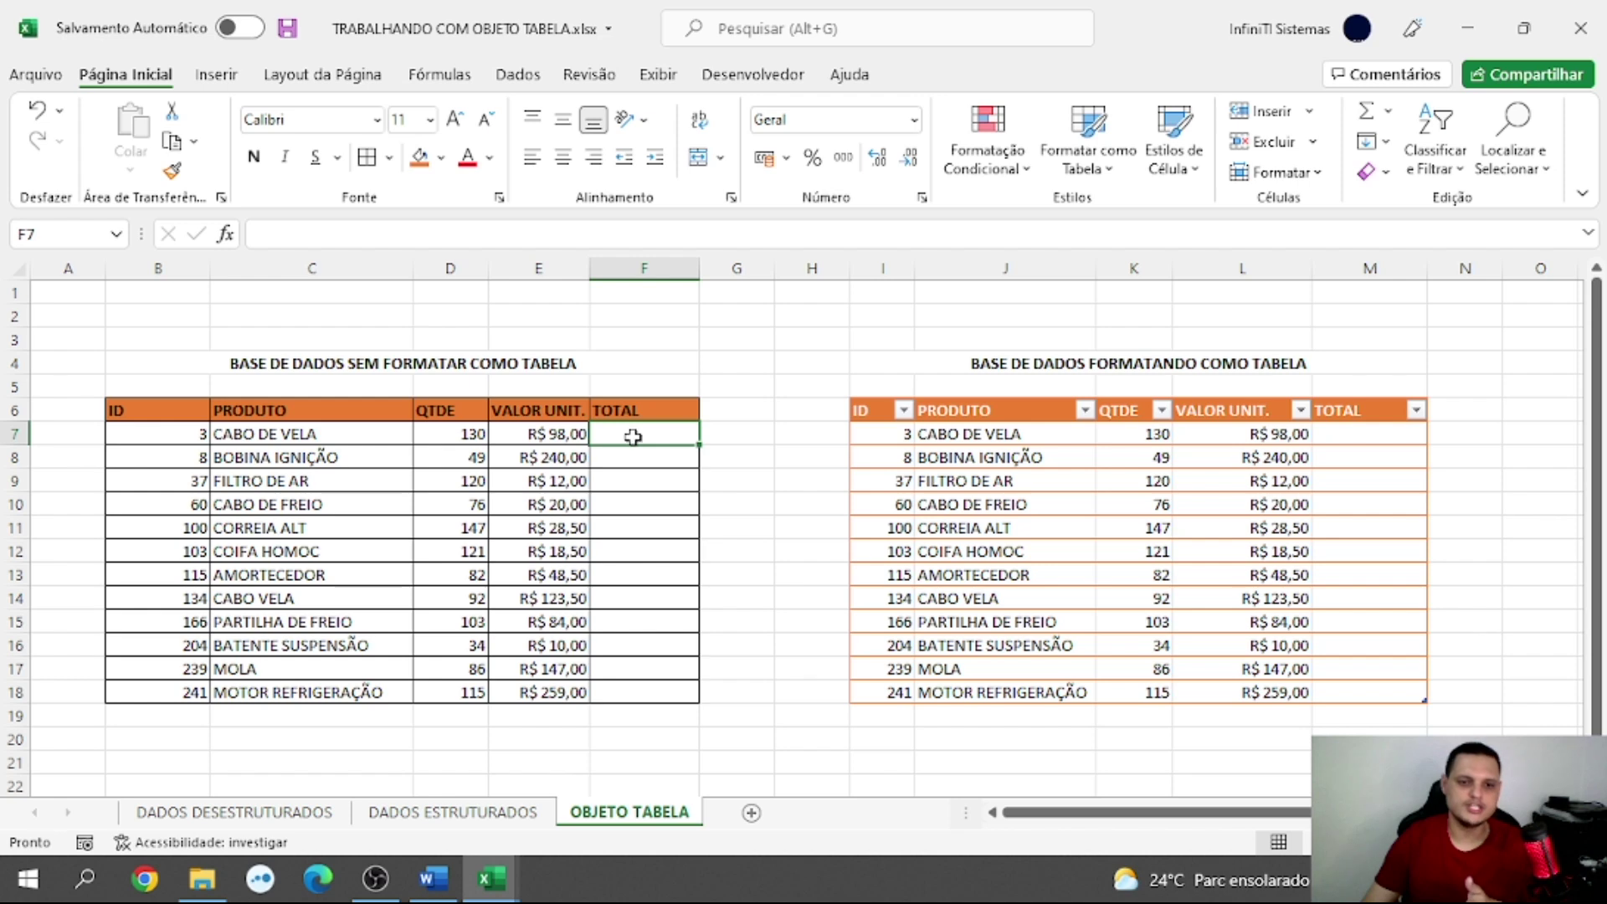
click(460, 433)
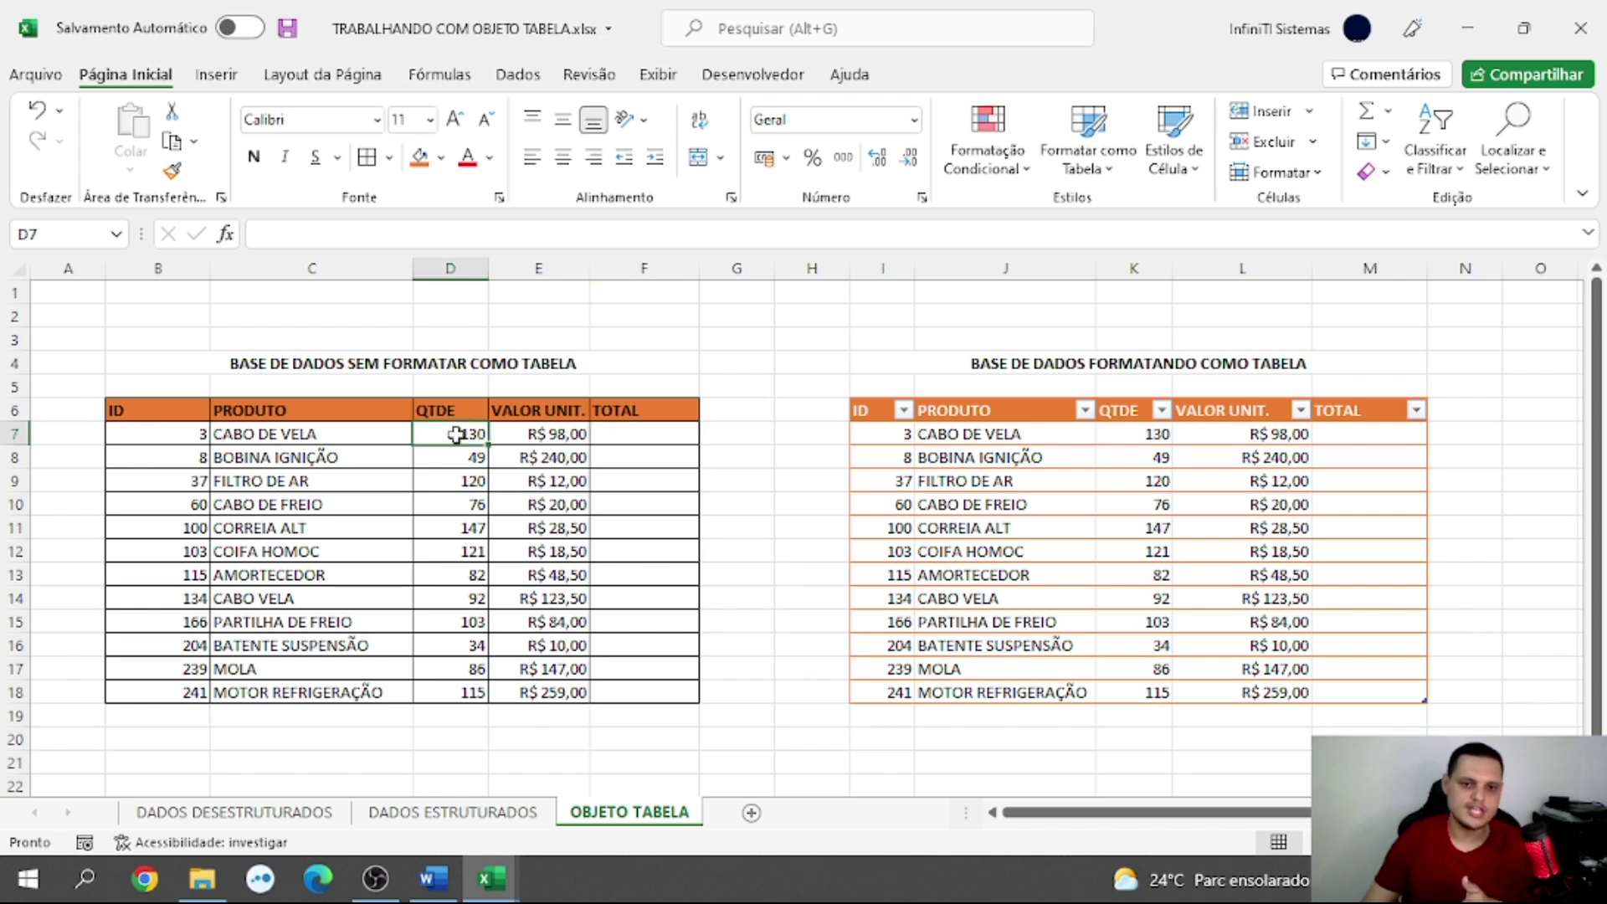
click(537, 434)
- Enter the formula =D7*E7 in F7 and fill it down the TOTAL column to F18
click(657, 444)
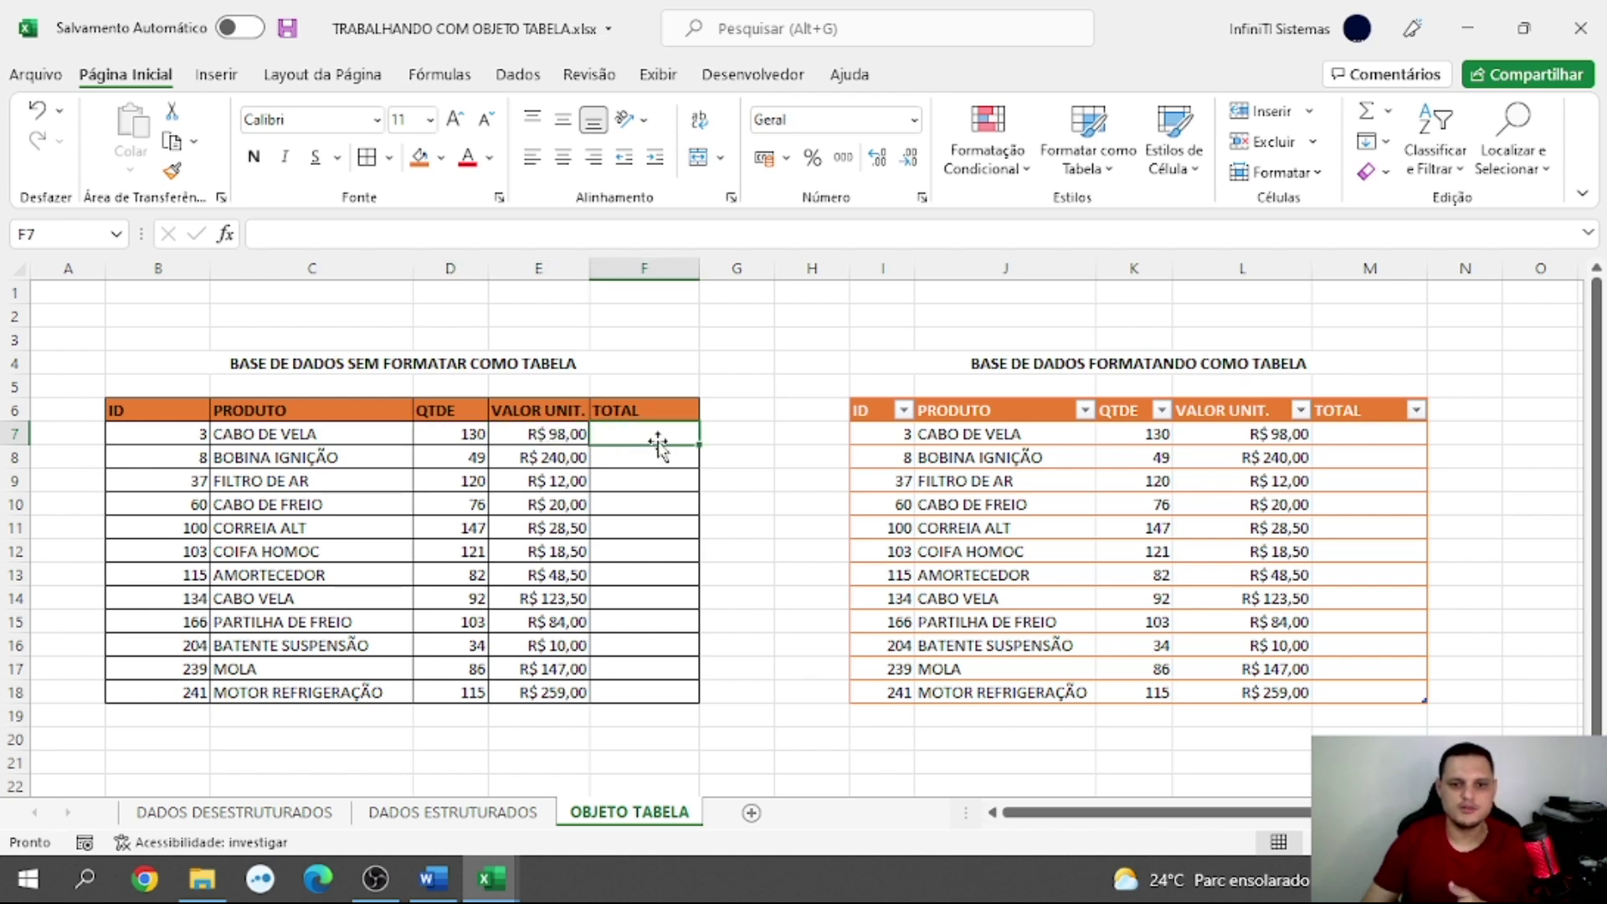
text(=)
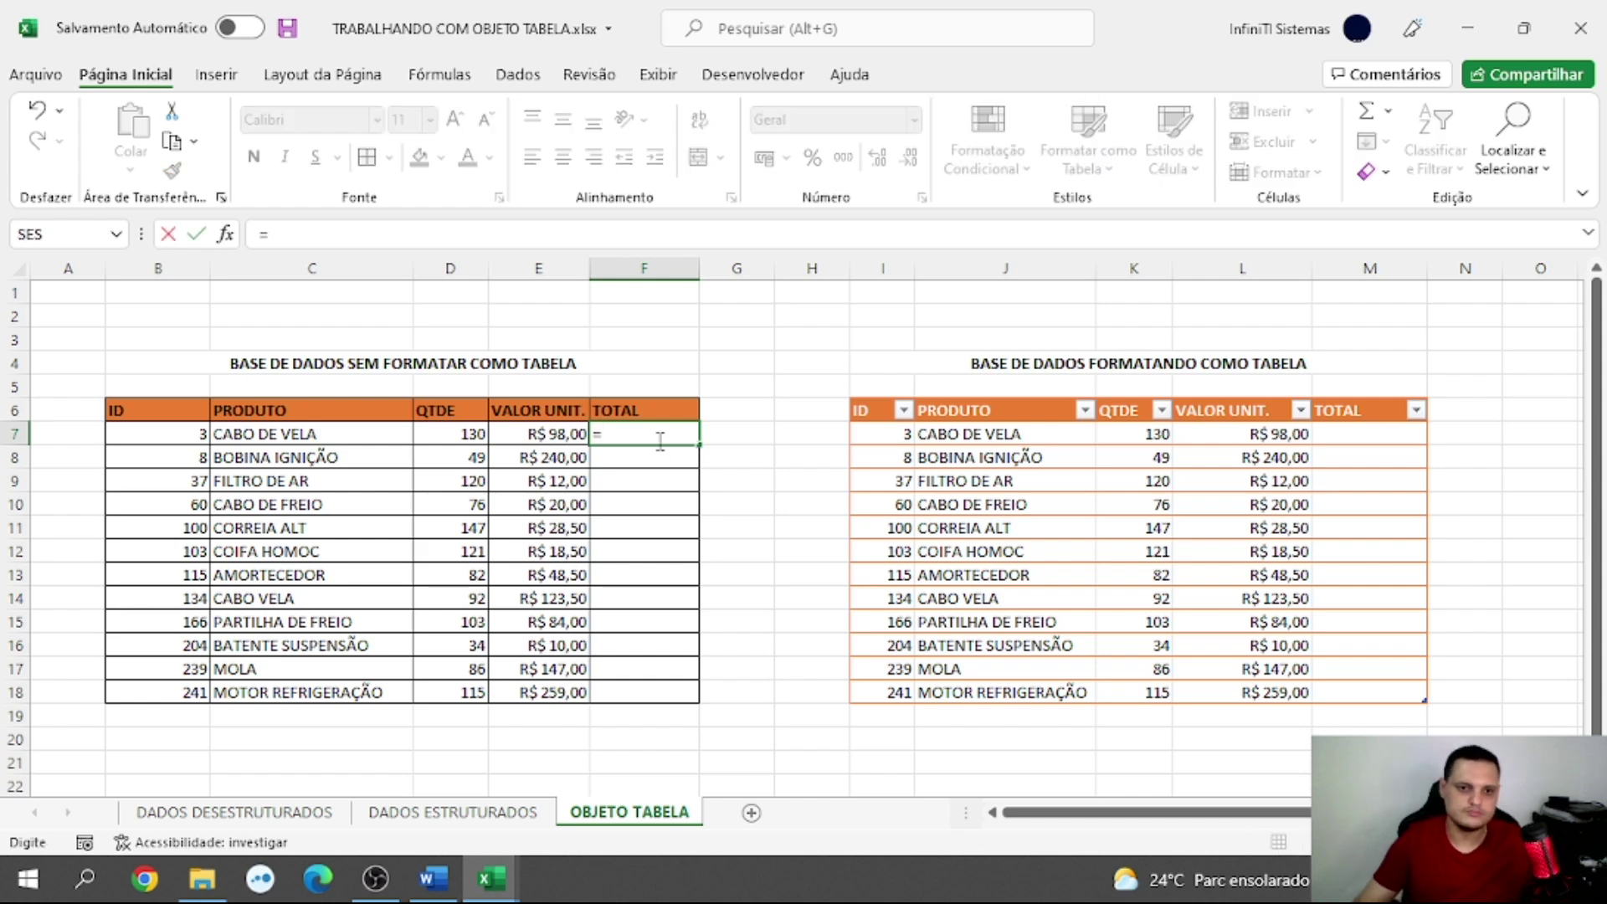
click(473, 433)
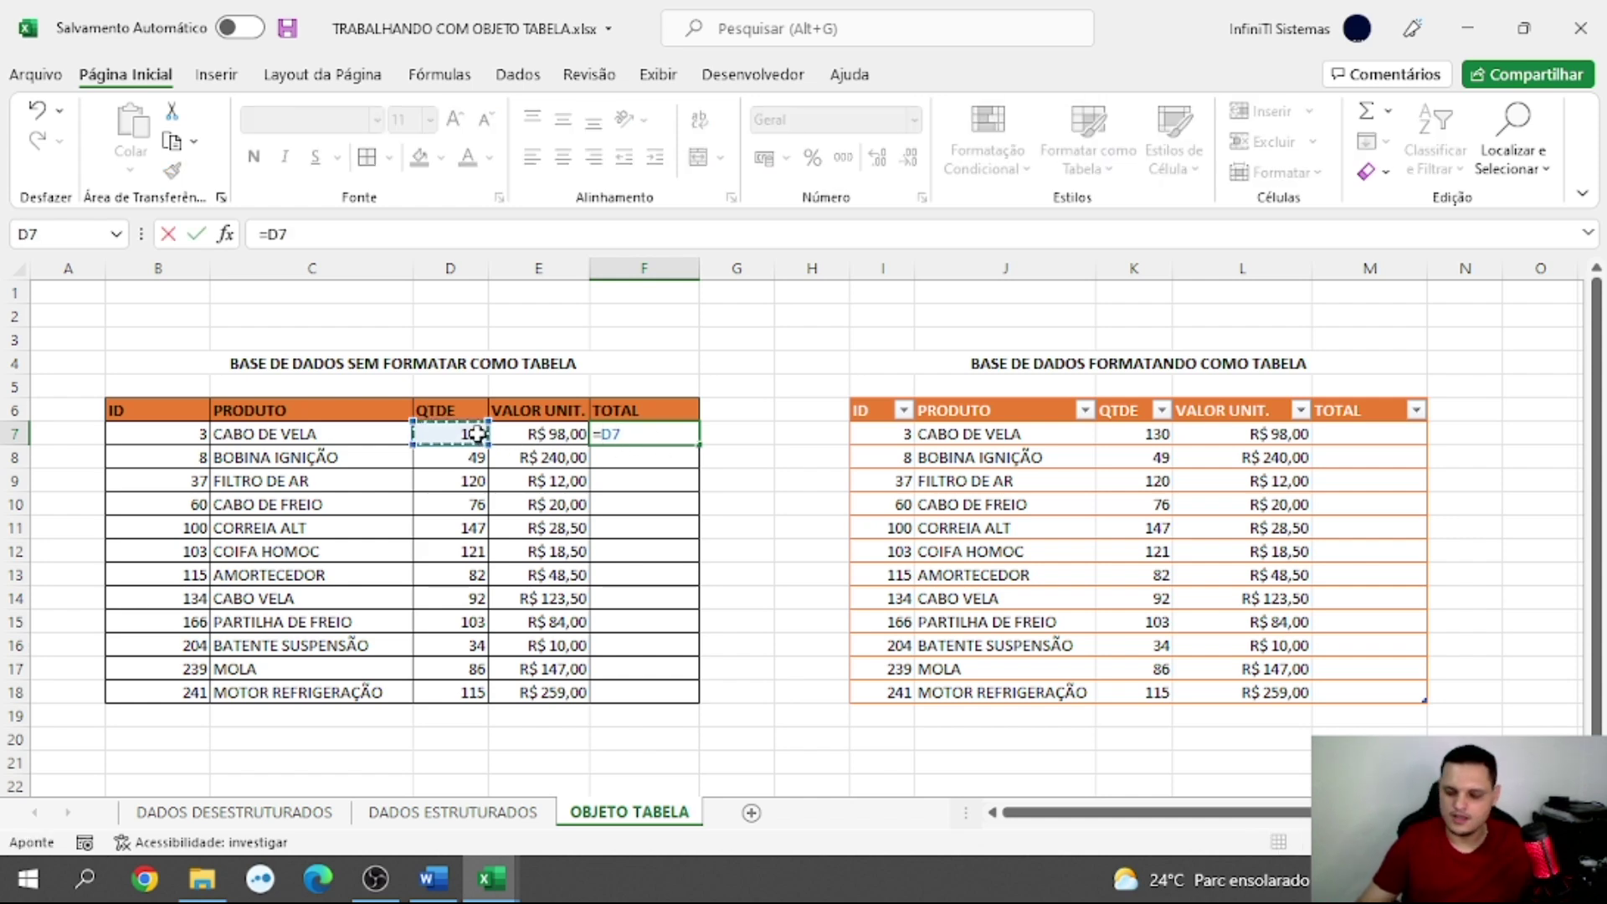
text(*)
click(524, 432)
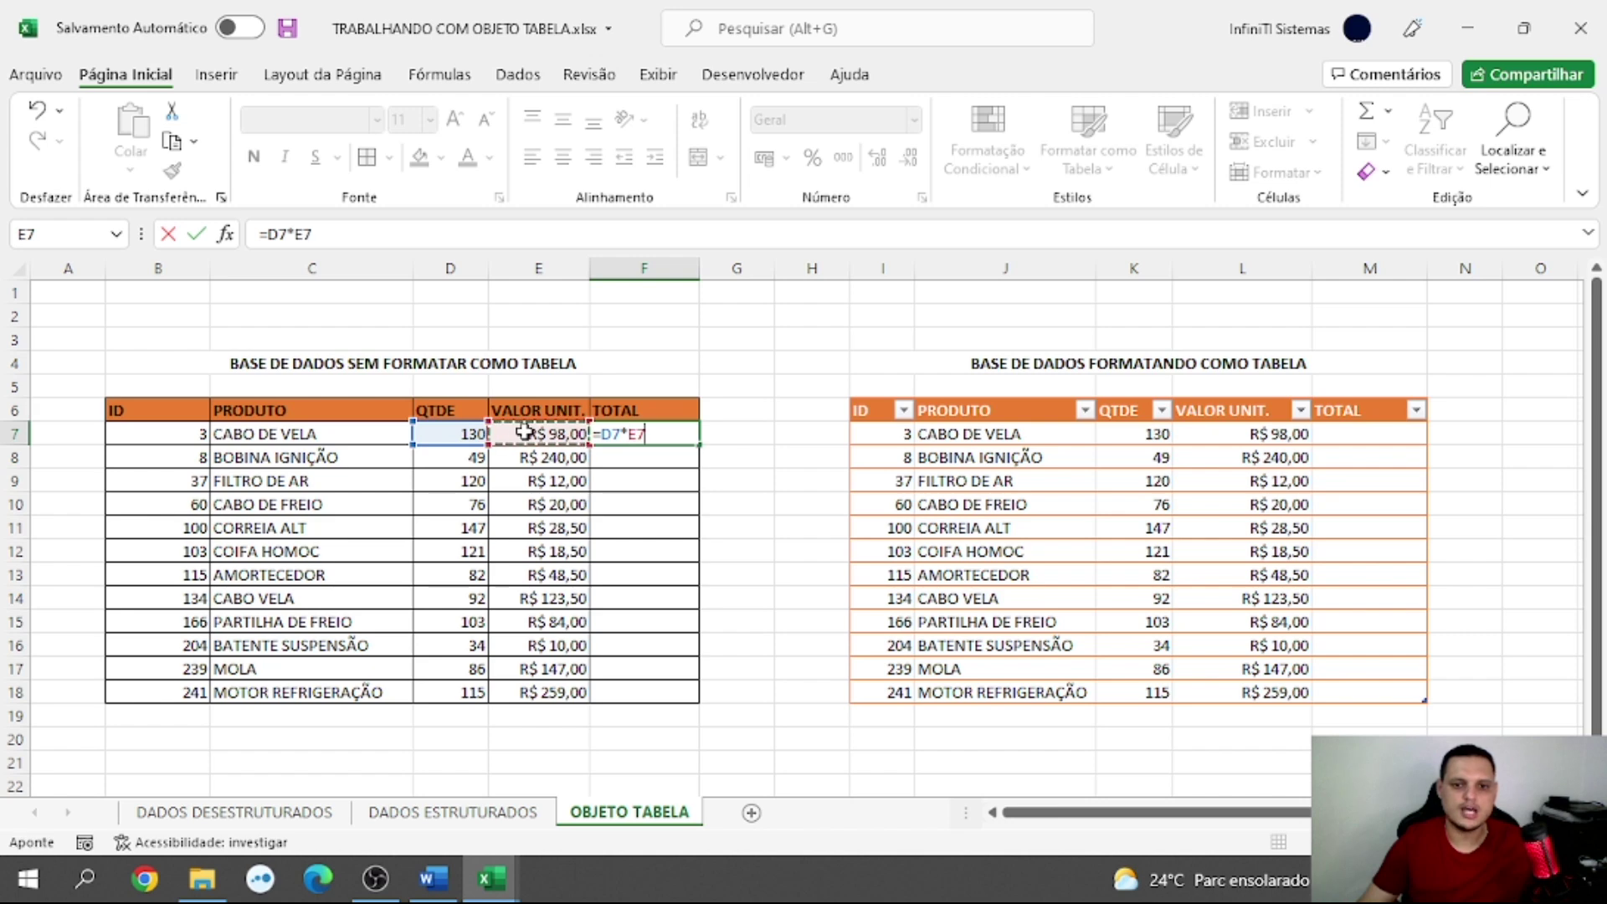
key(Return)
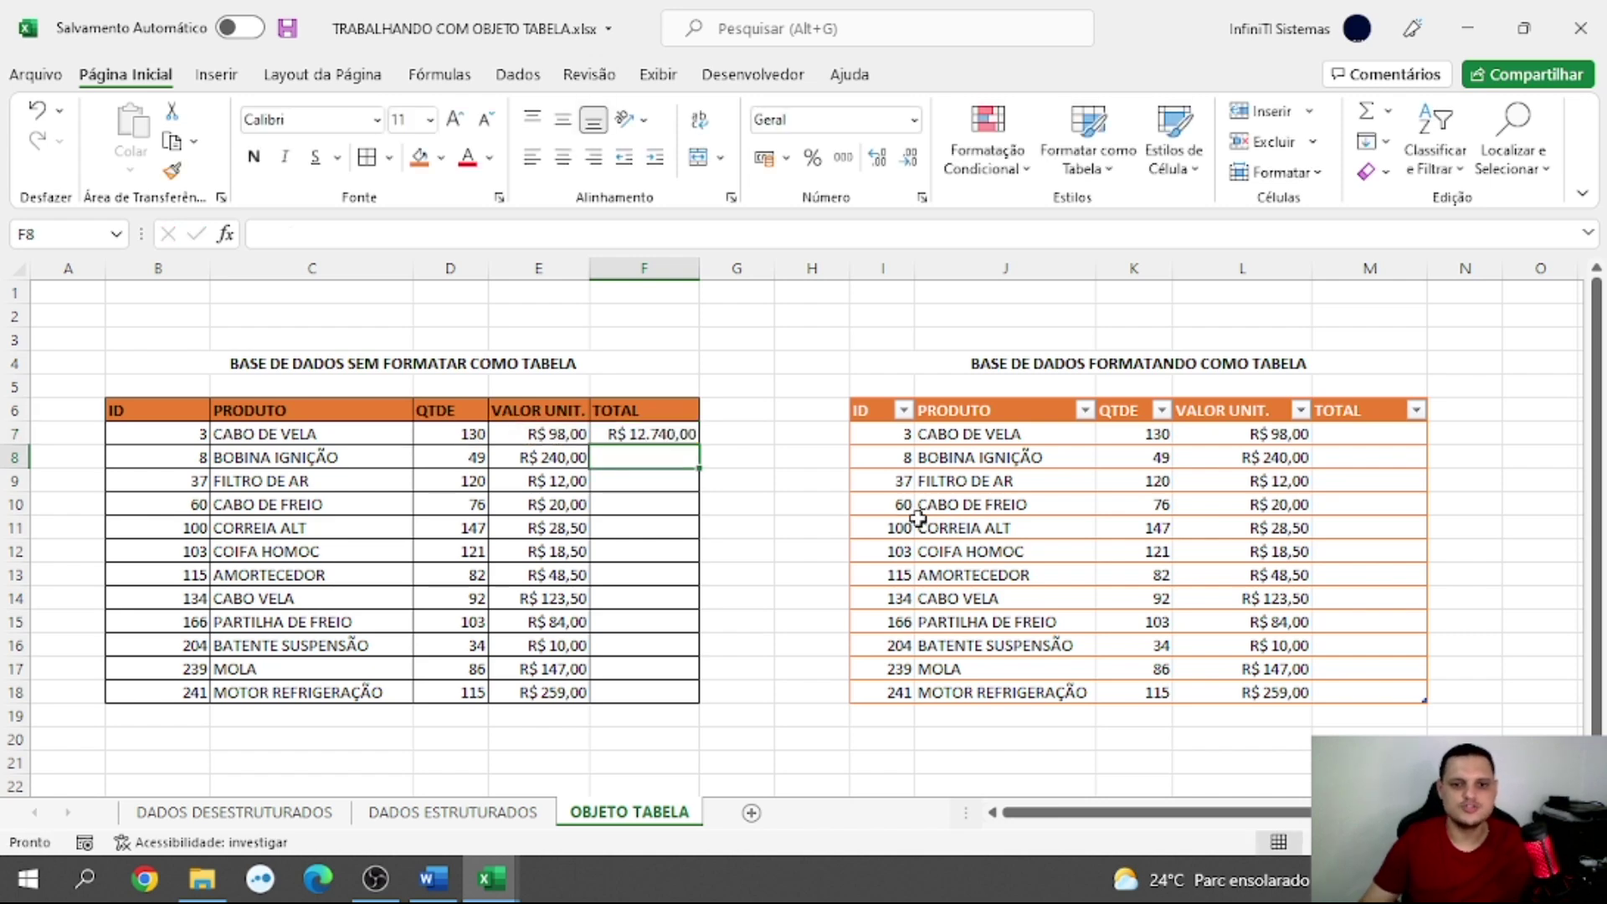
click(669, 437)
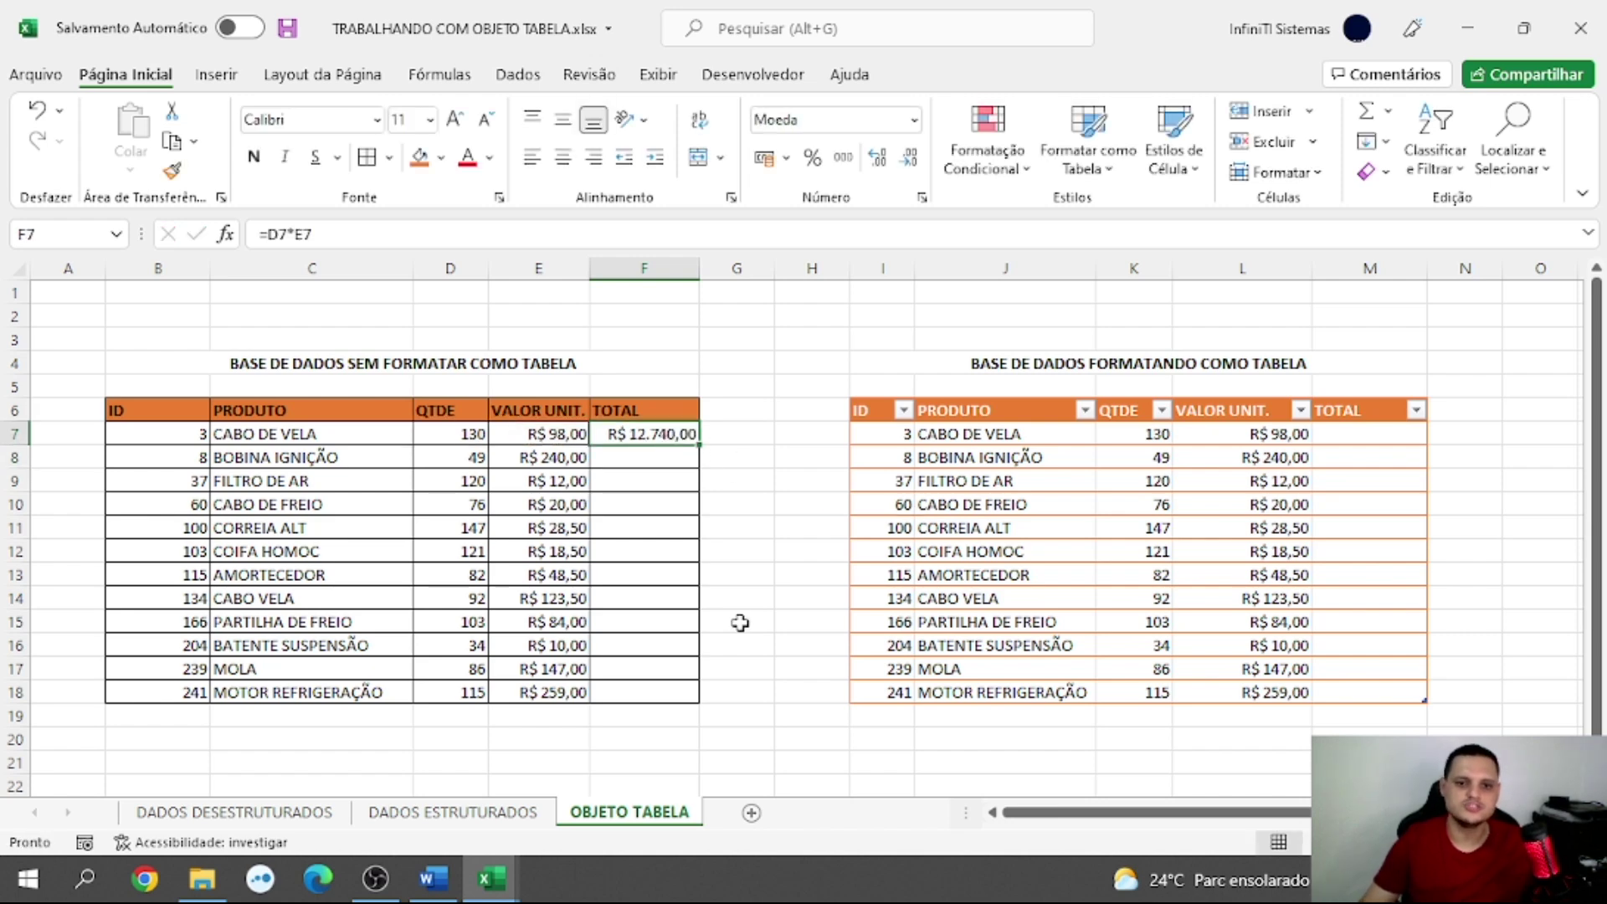
double_click(698, 446)
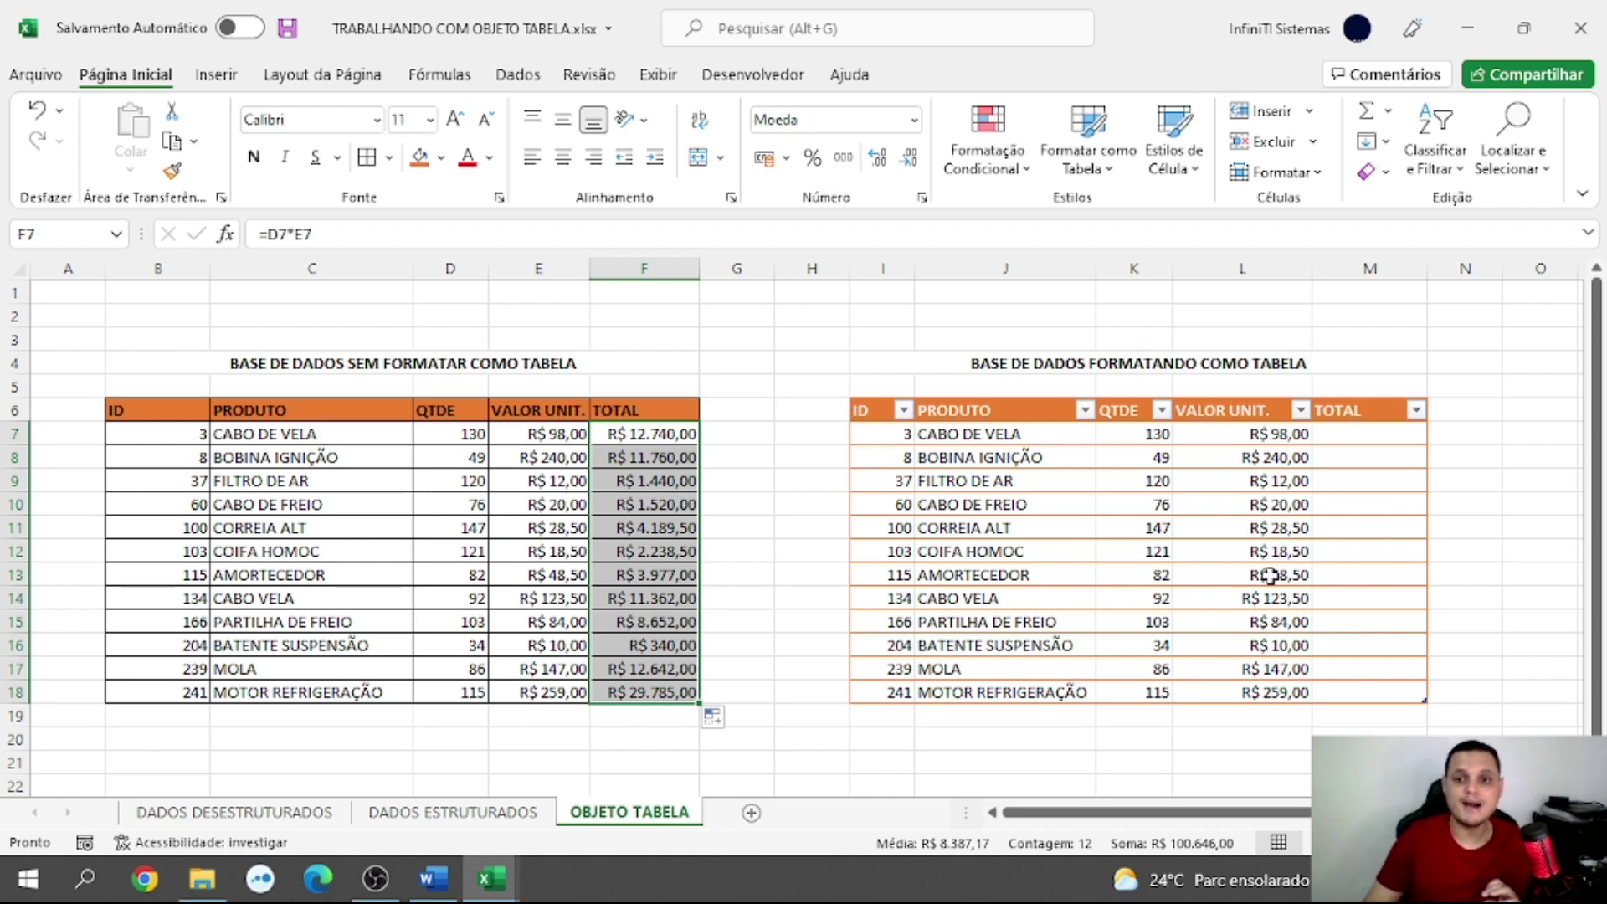
click(1362, 441)
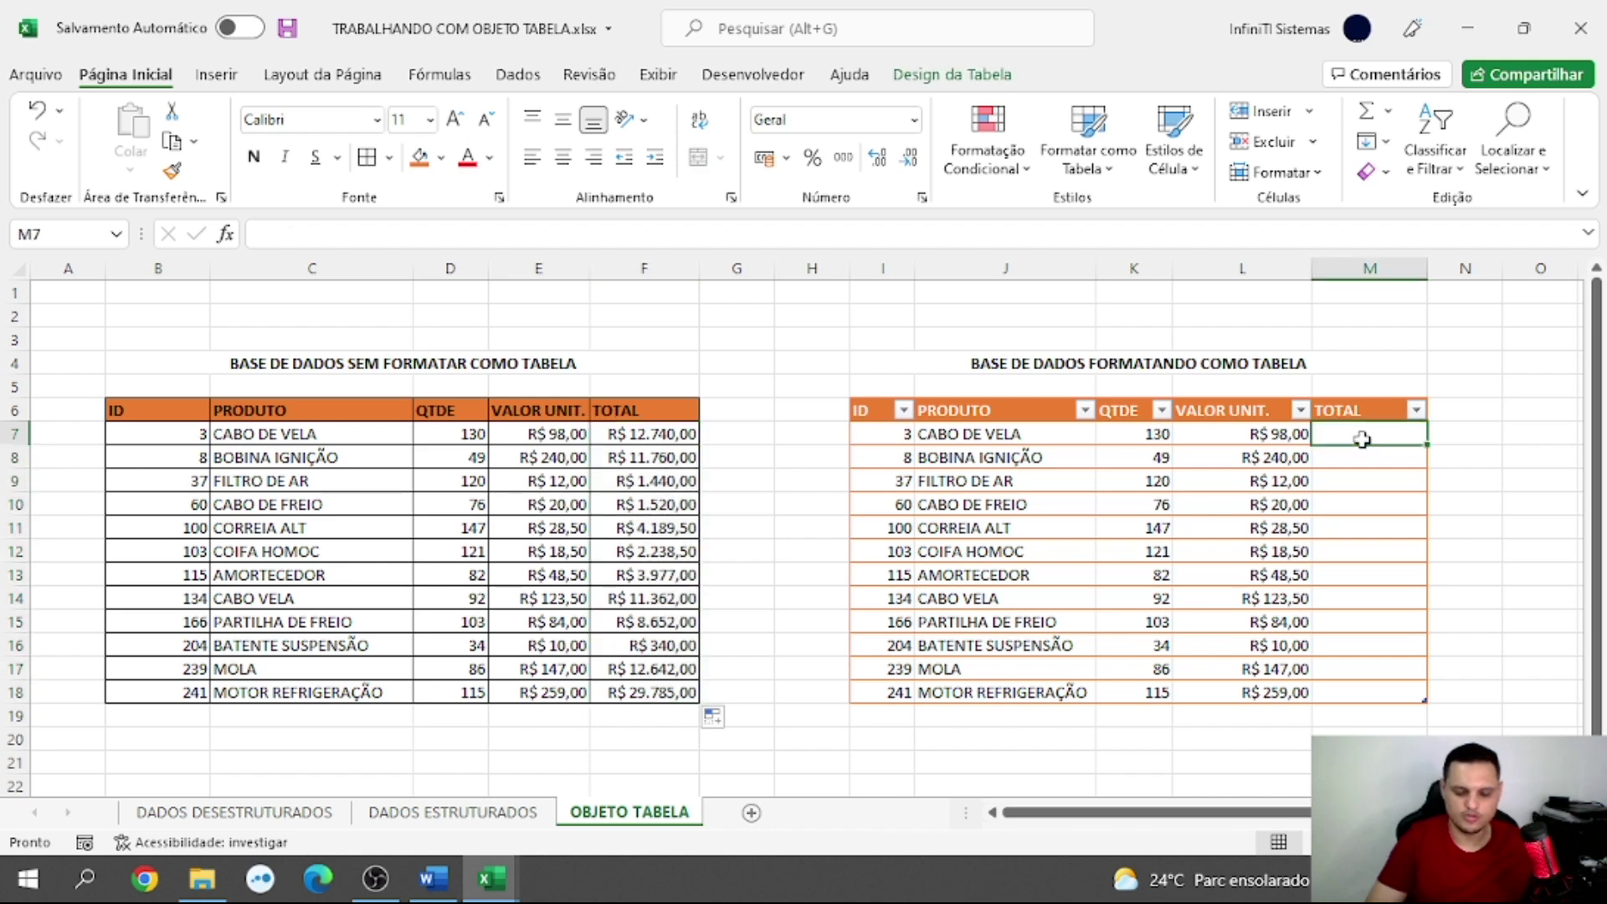
text(=)
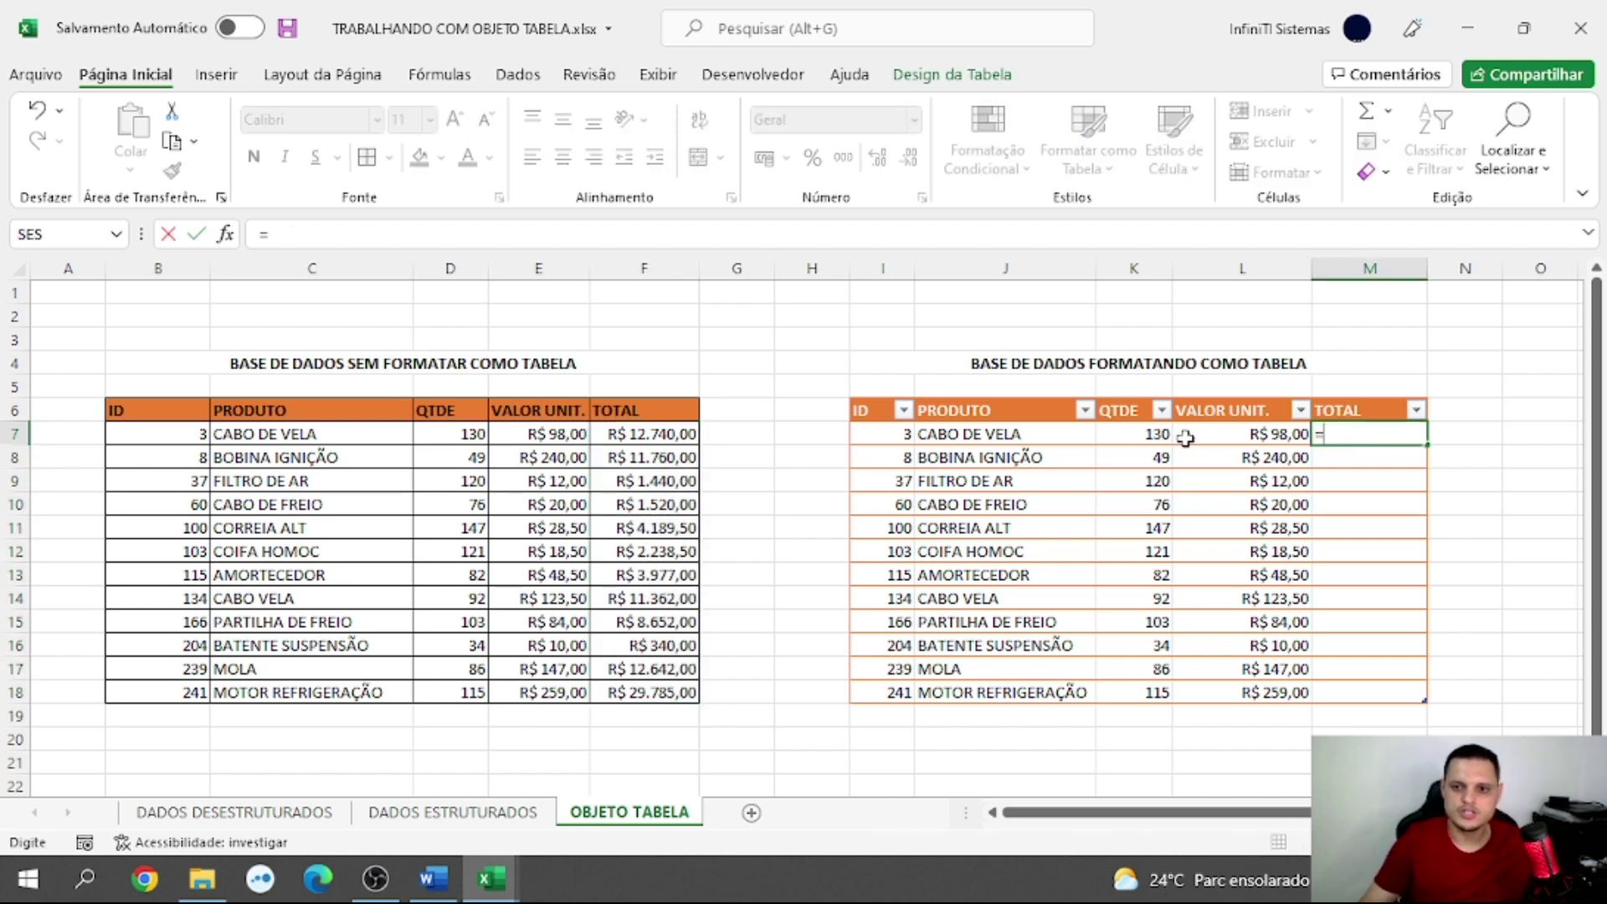
click(1140, 430)
text(*)
click(1216, 431)
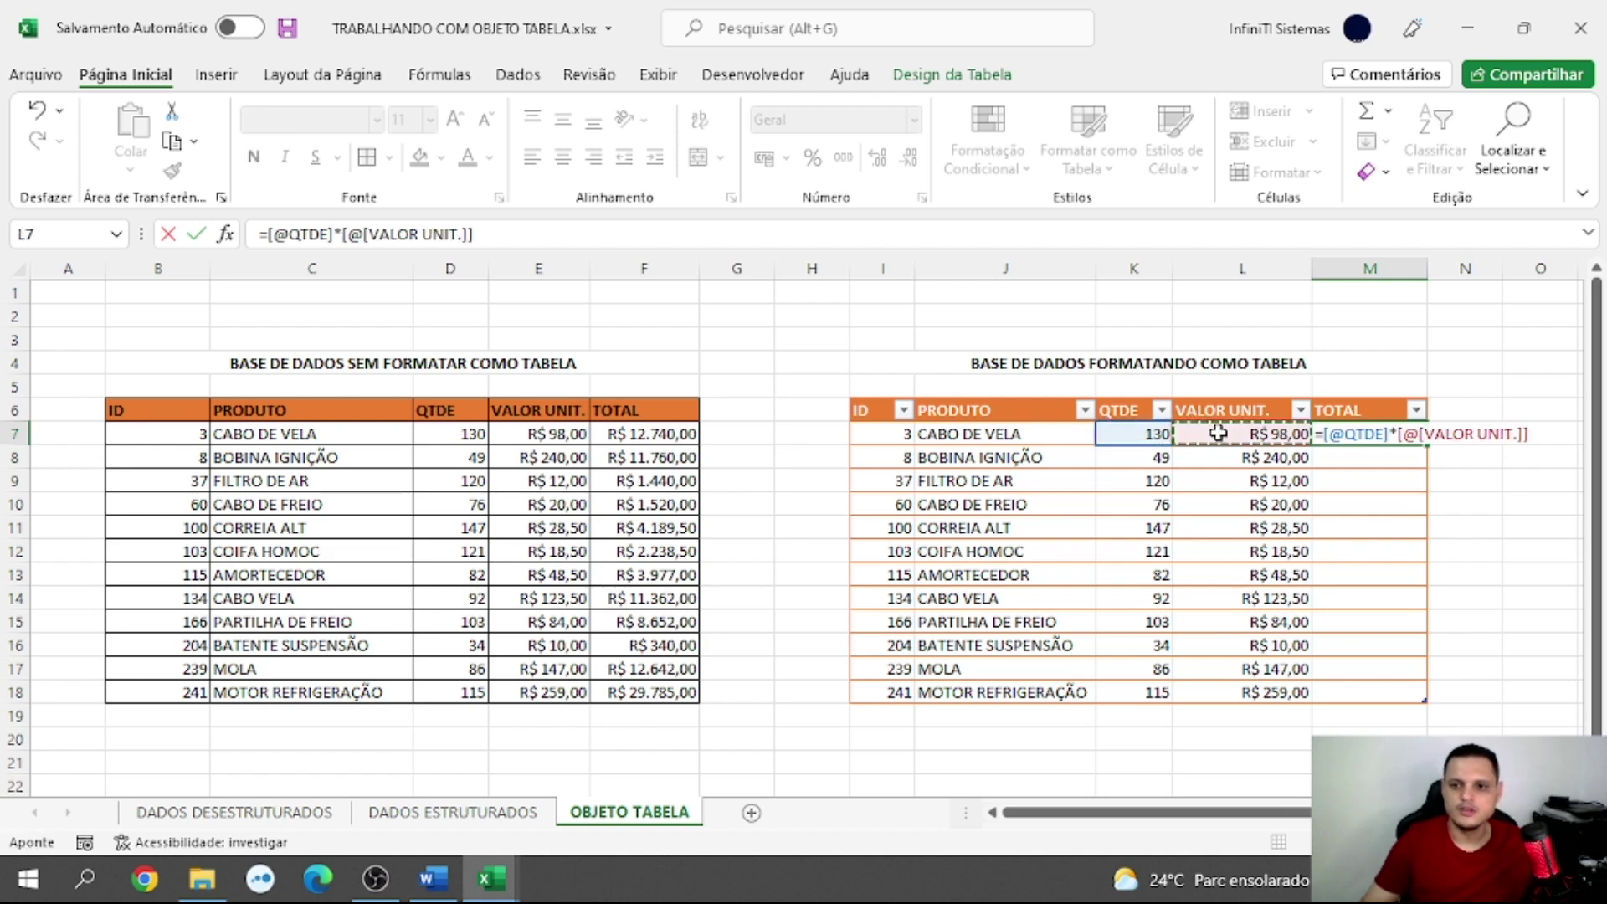
key(Return)
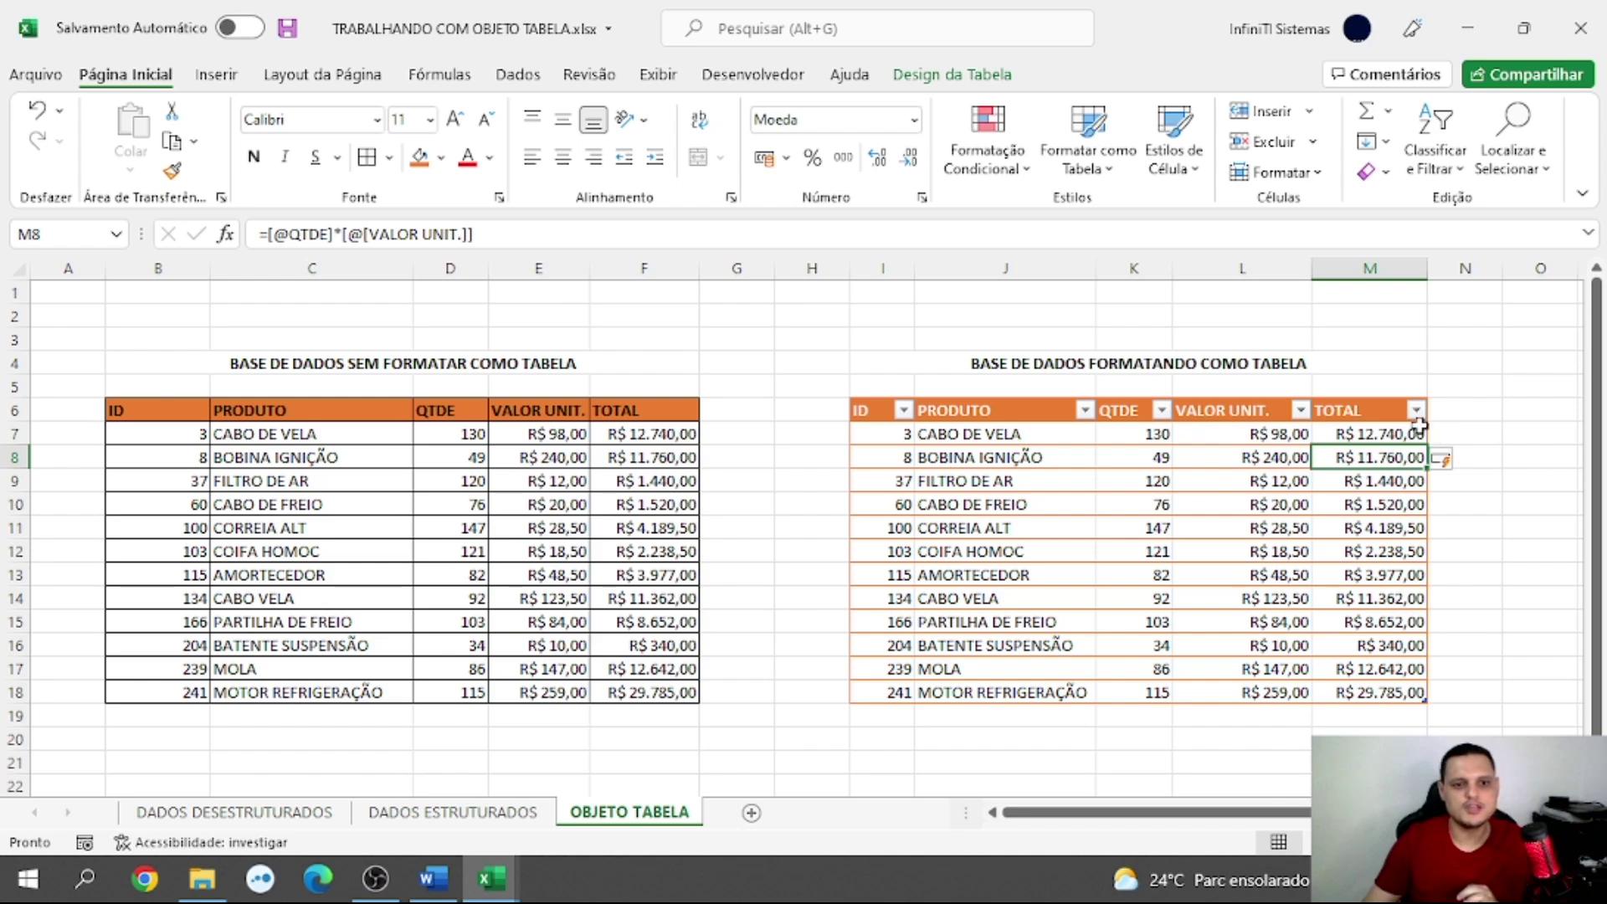
- Enter the bold label "Total geral:" in B19 and add borders to B19:F19 below the manually formatted range
scroll(434, 496, down, 1)
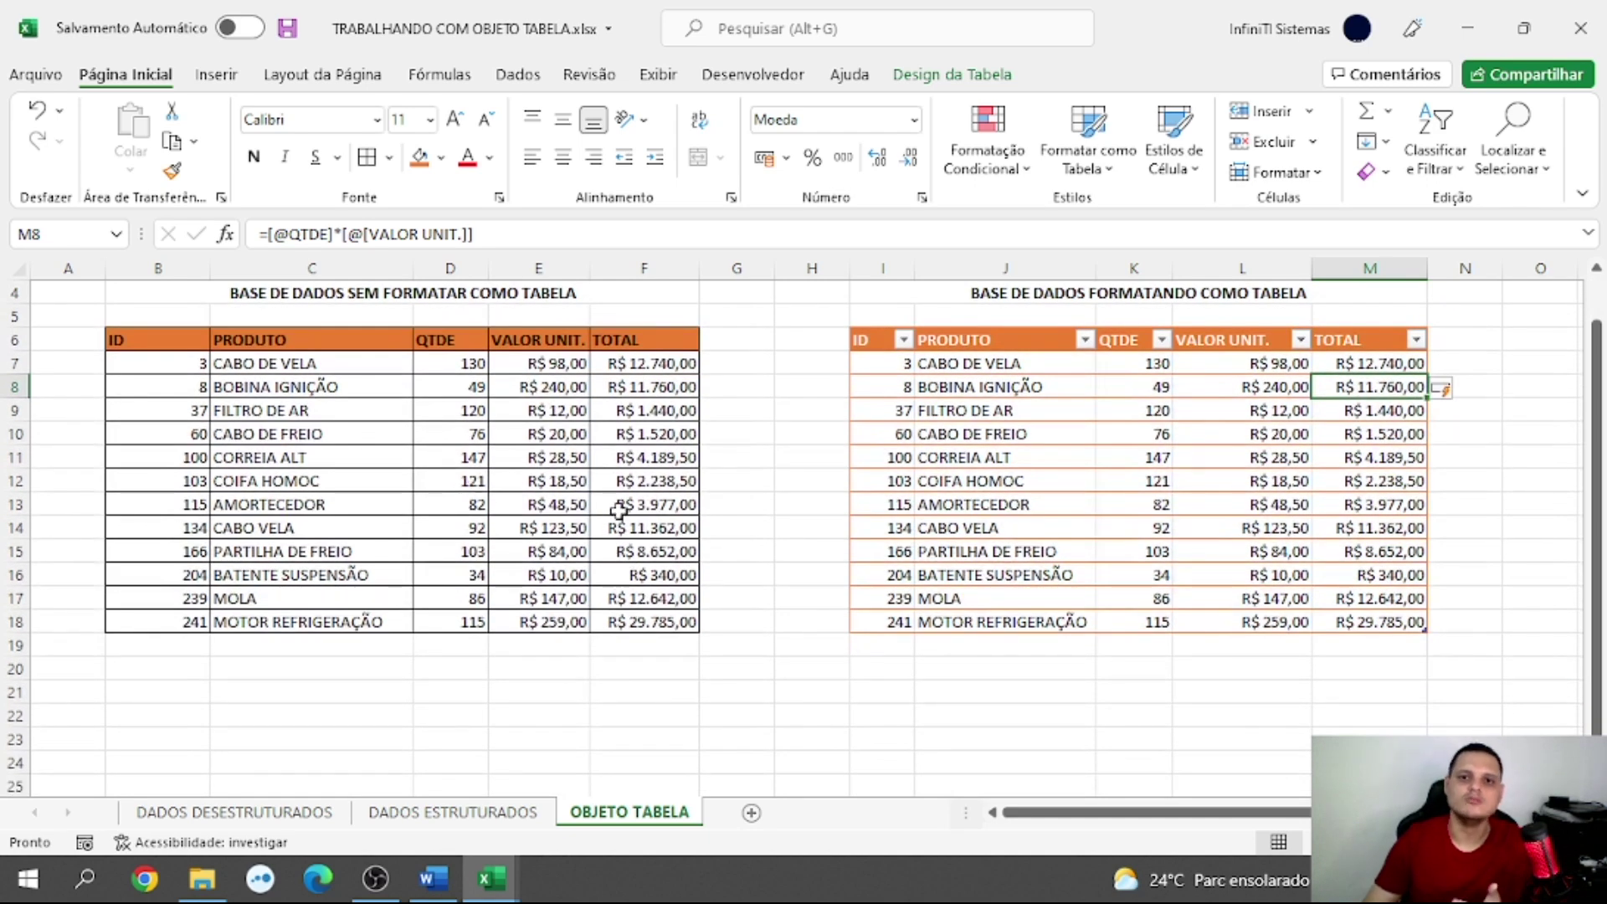
click(189, 643)
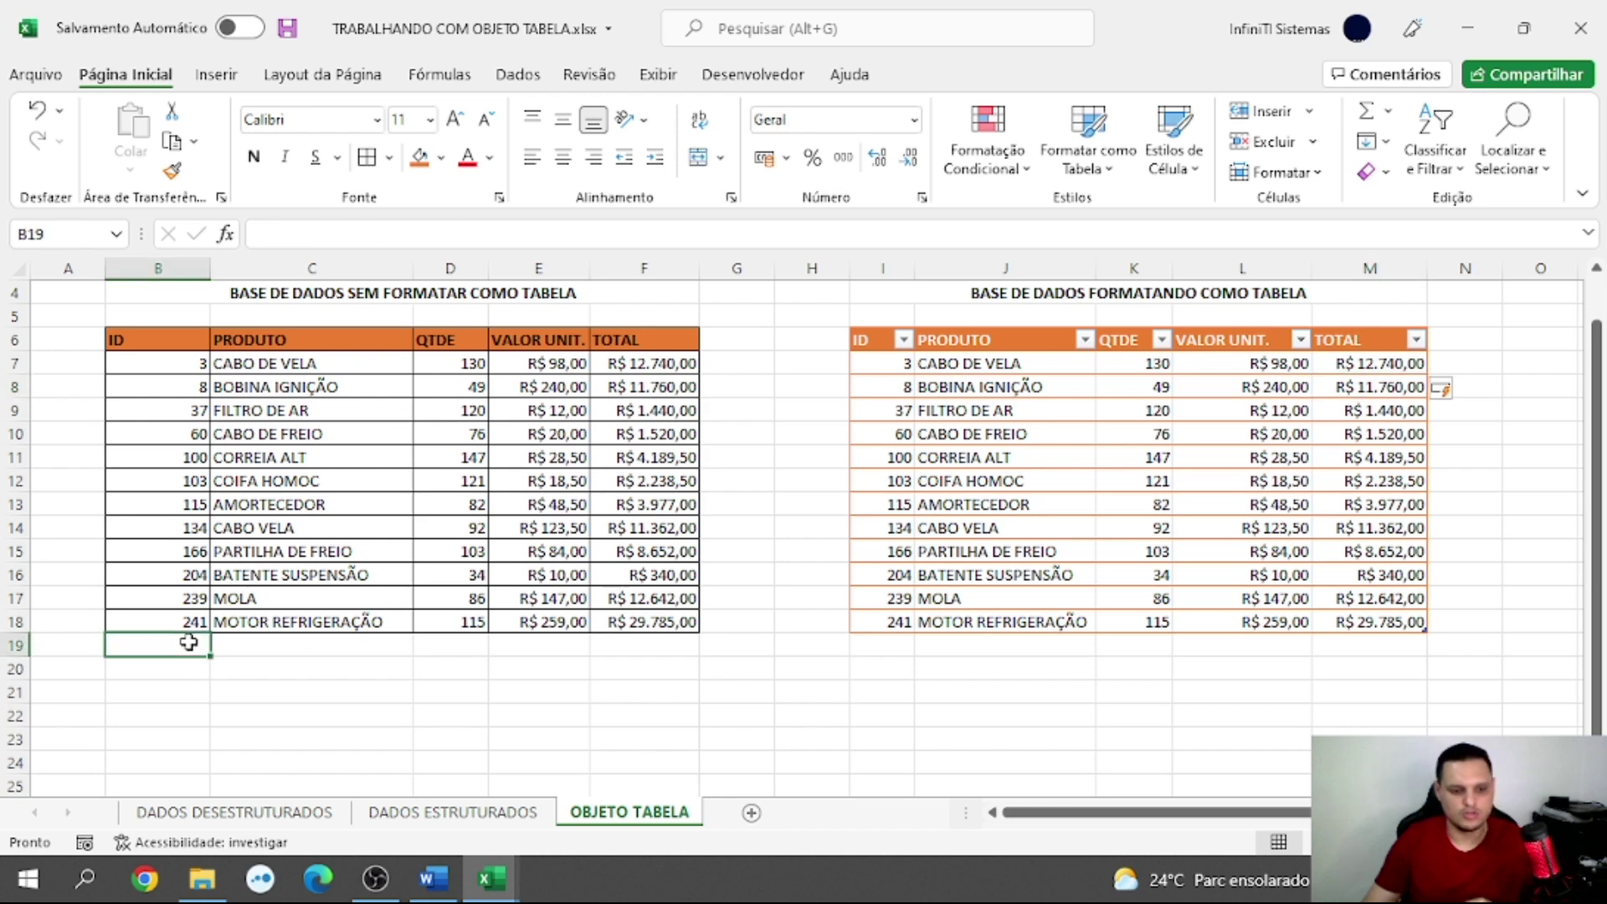
text(Total)
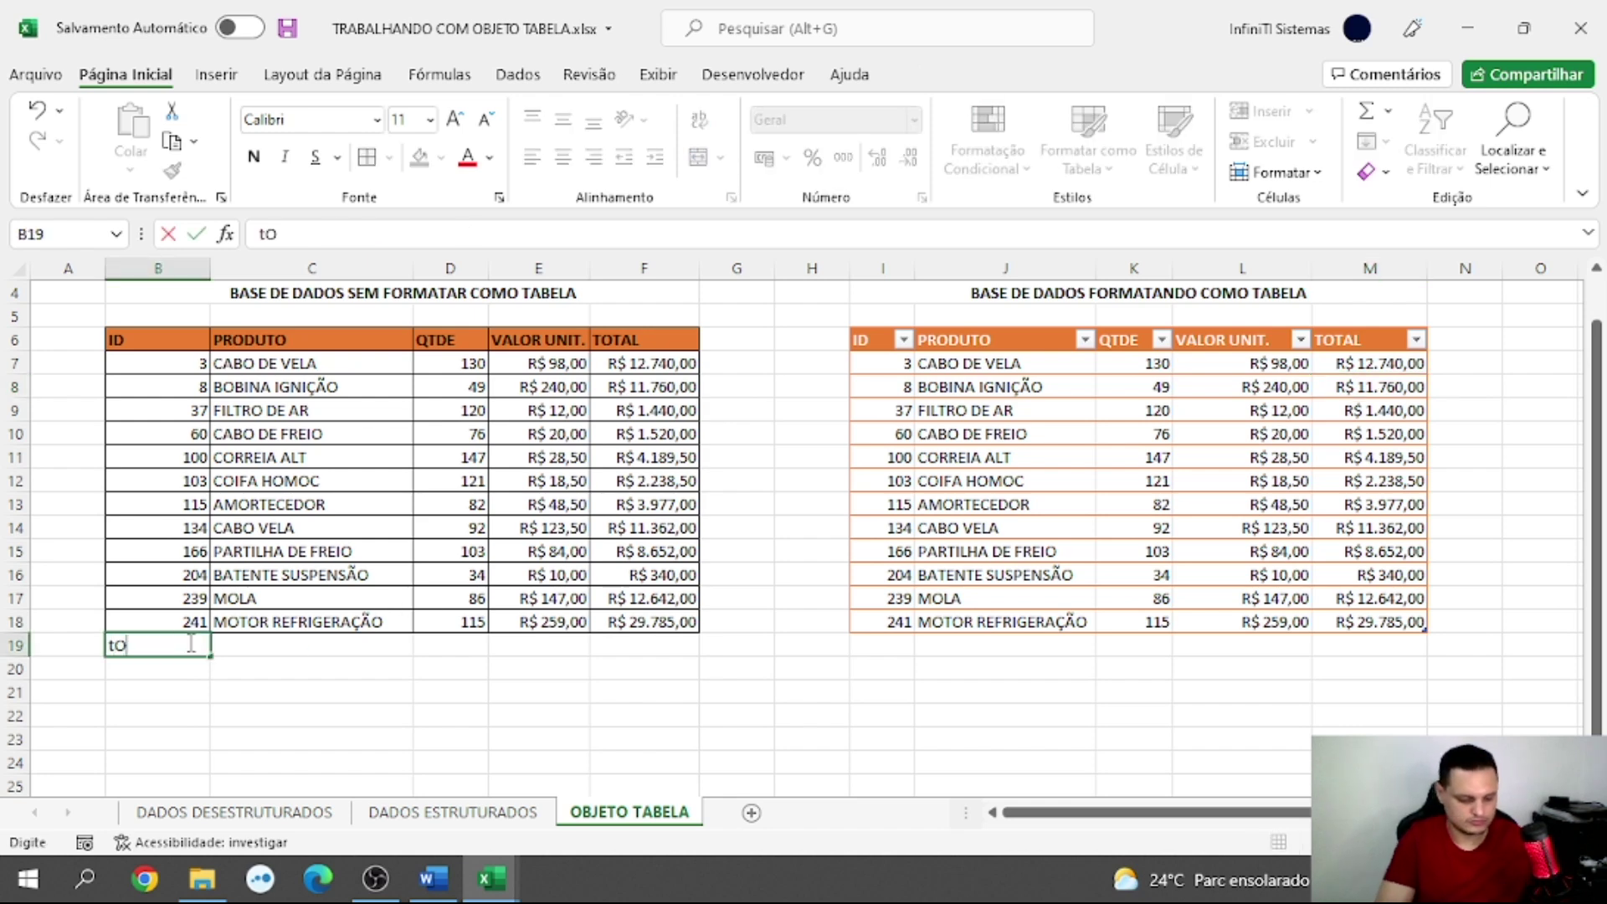
text( geral:)
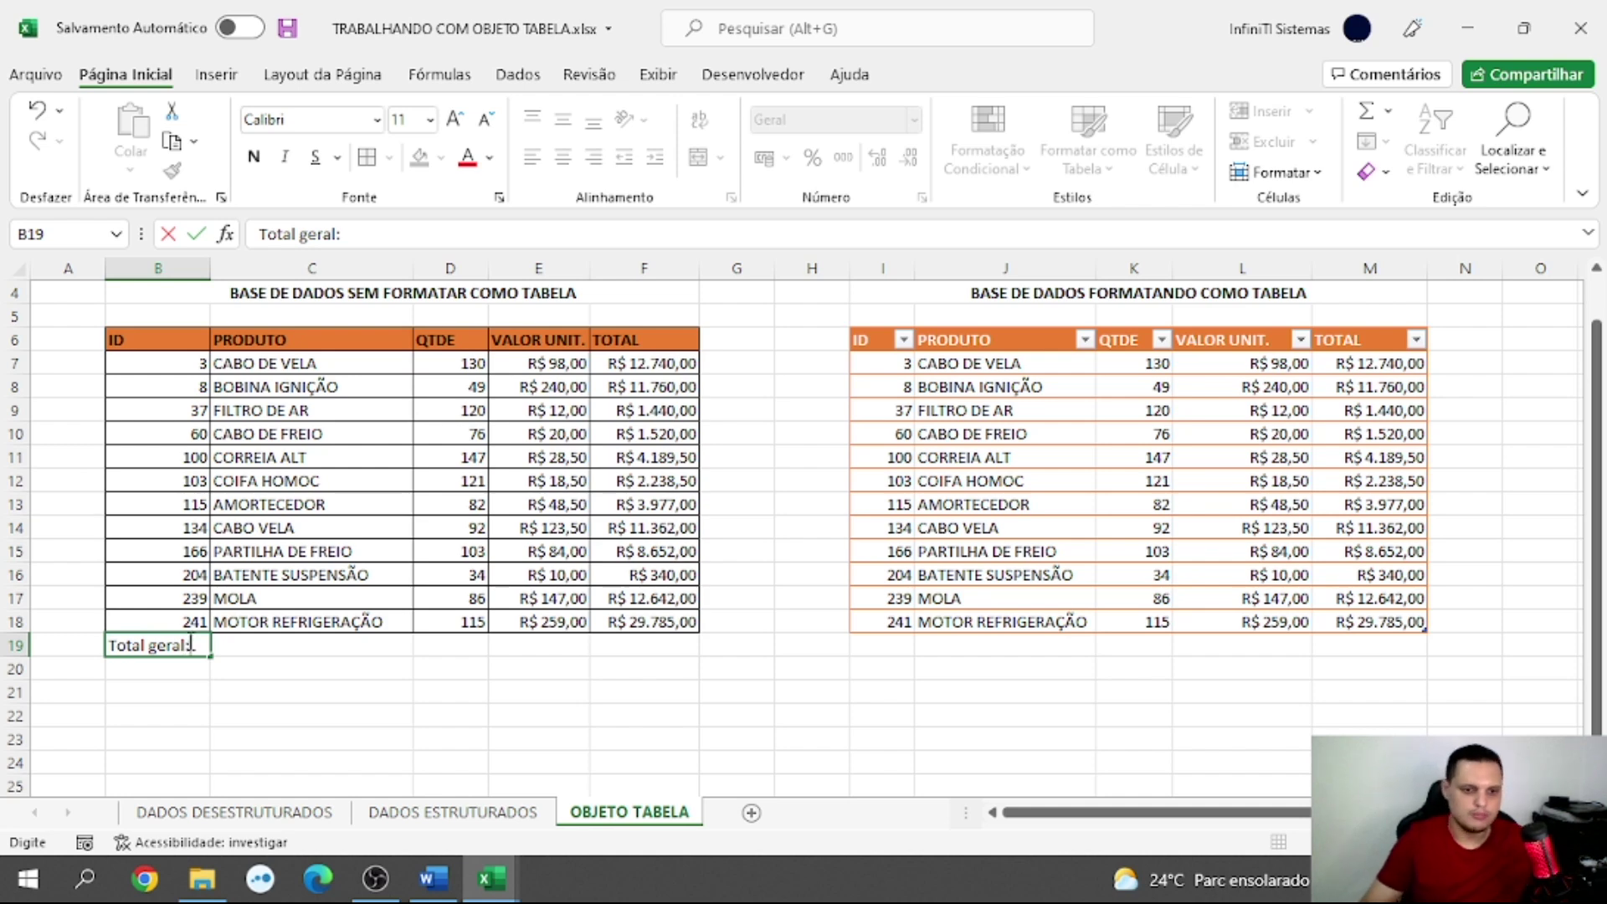
key(Return)
click(174, 646)
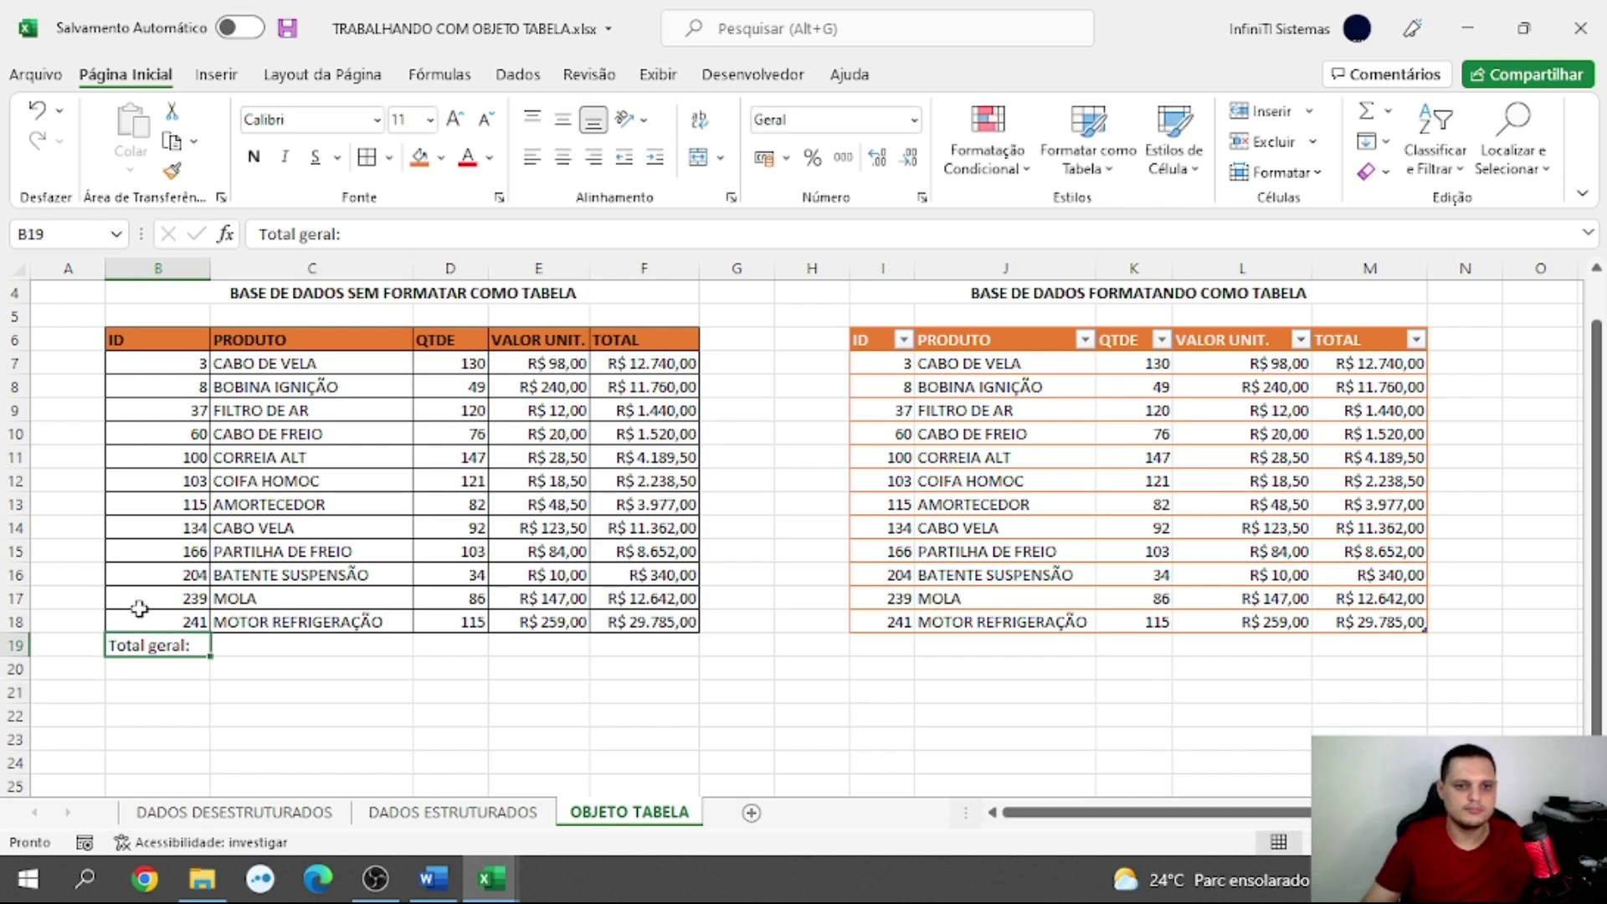
click(255, 159)
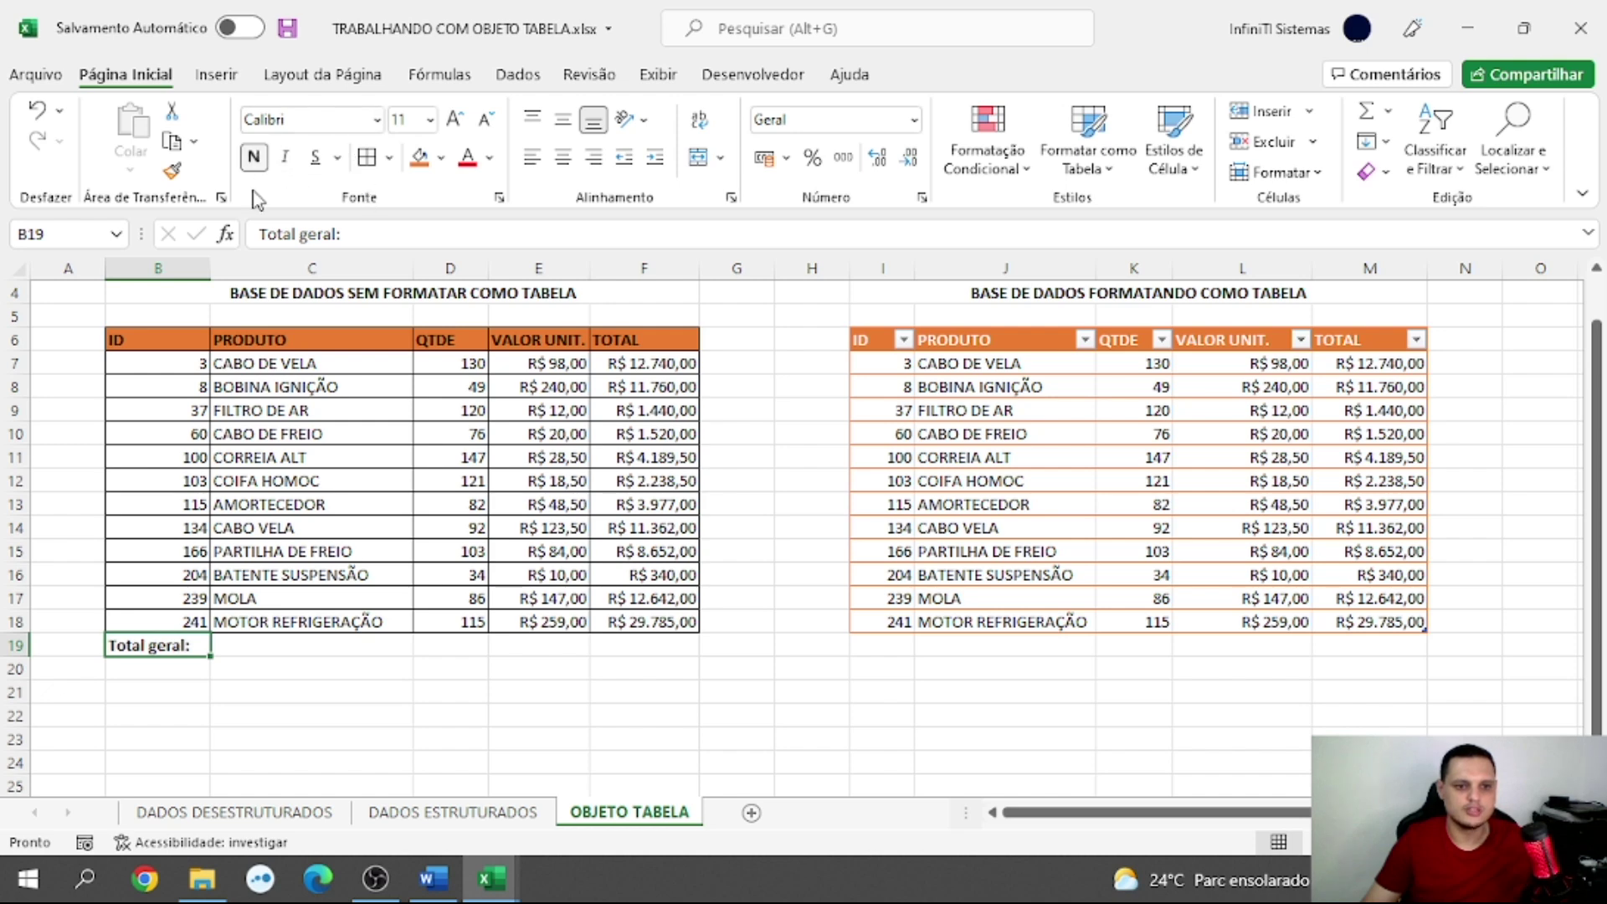
drag(171, 648, 617, 631)
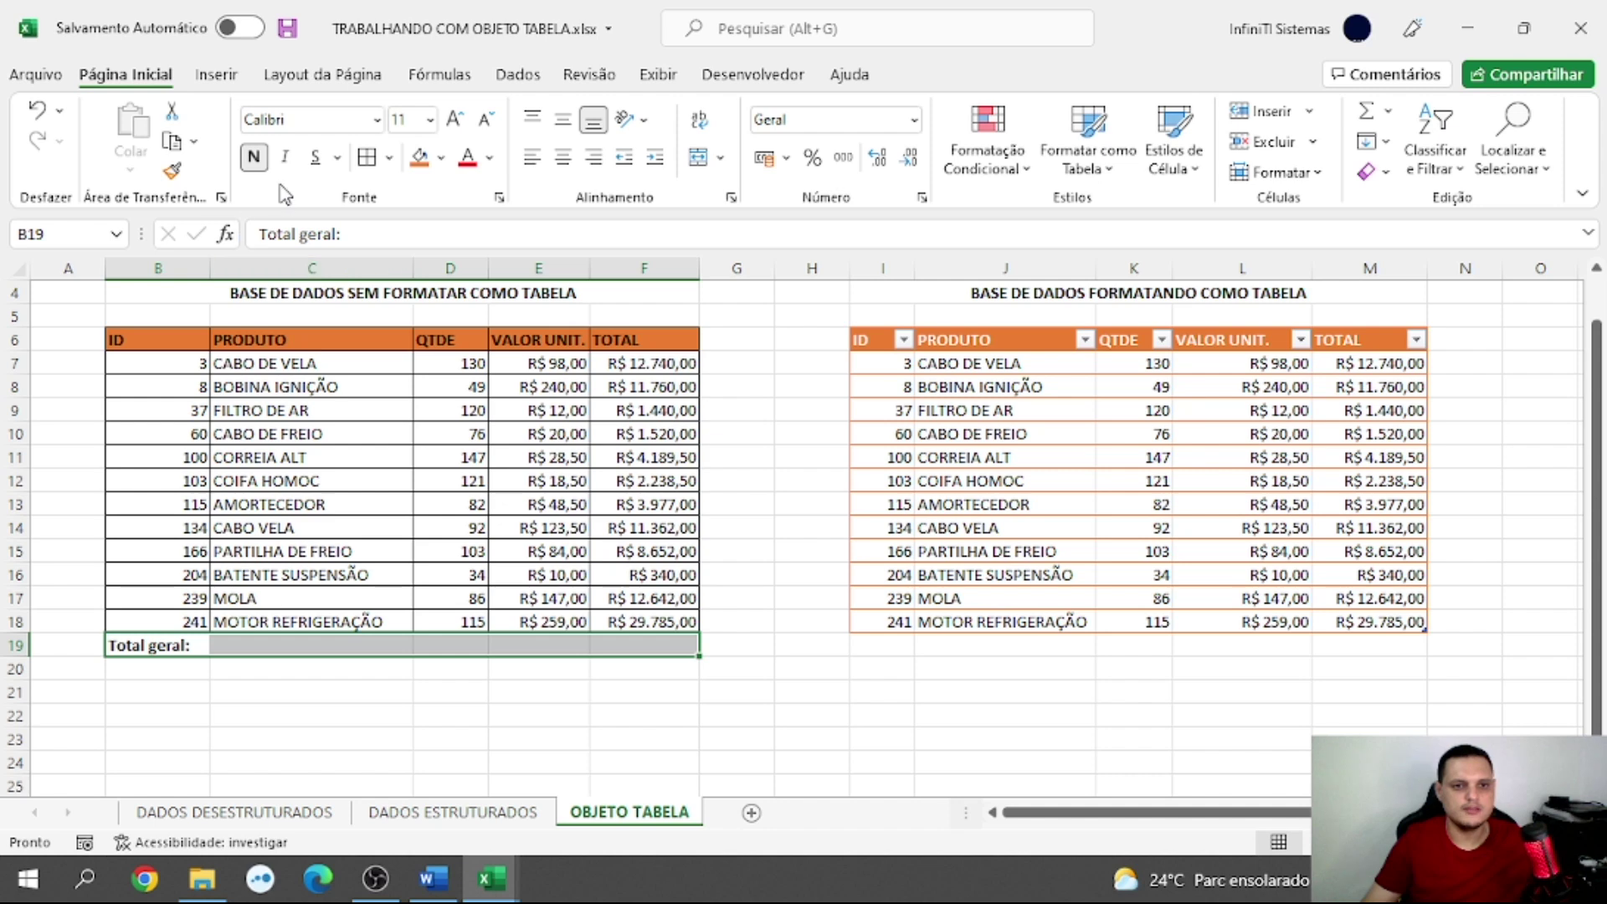
- Sum the manual range's TOTAL column with =SOMA(F7:F18) in F19
click(661, 643)
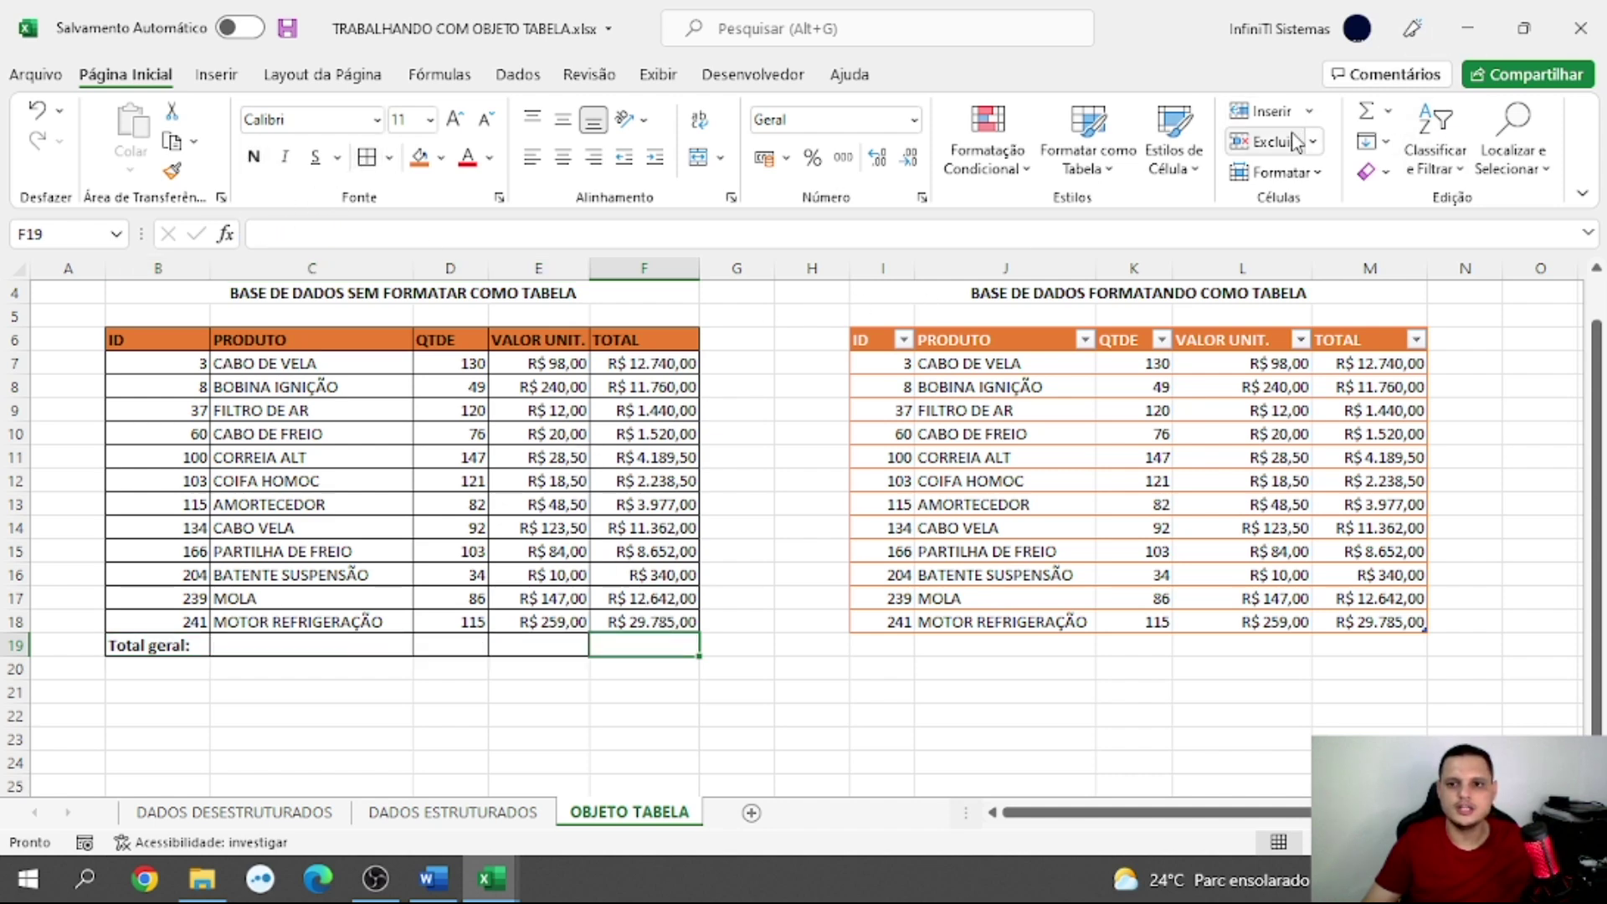
click(1364, 117)
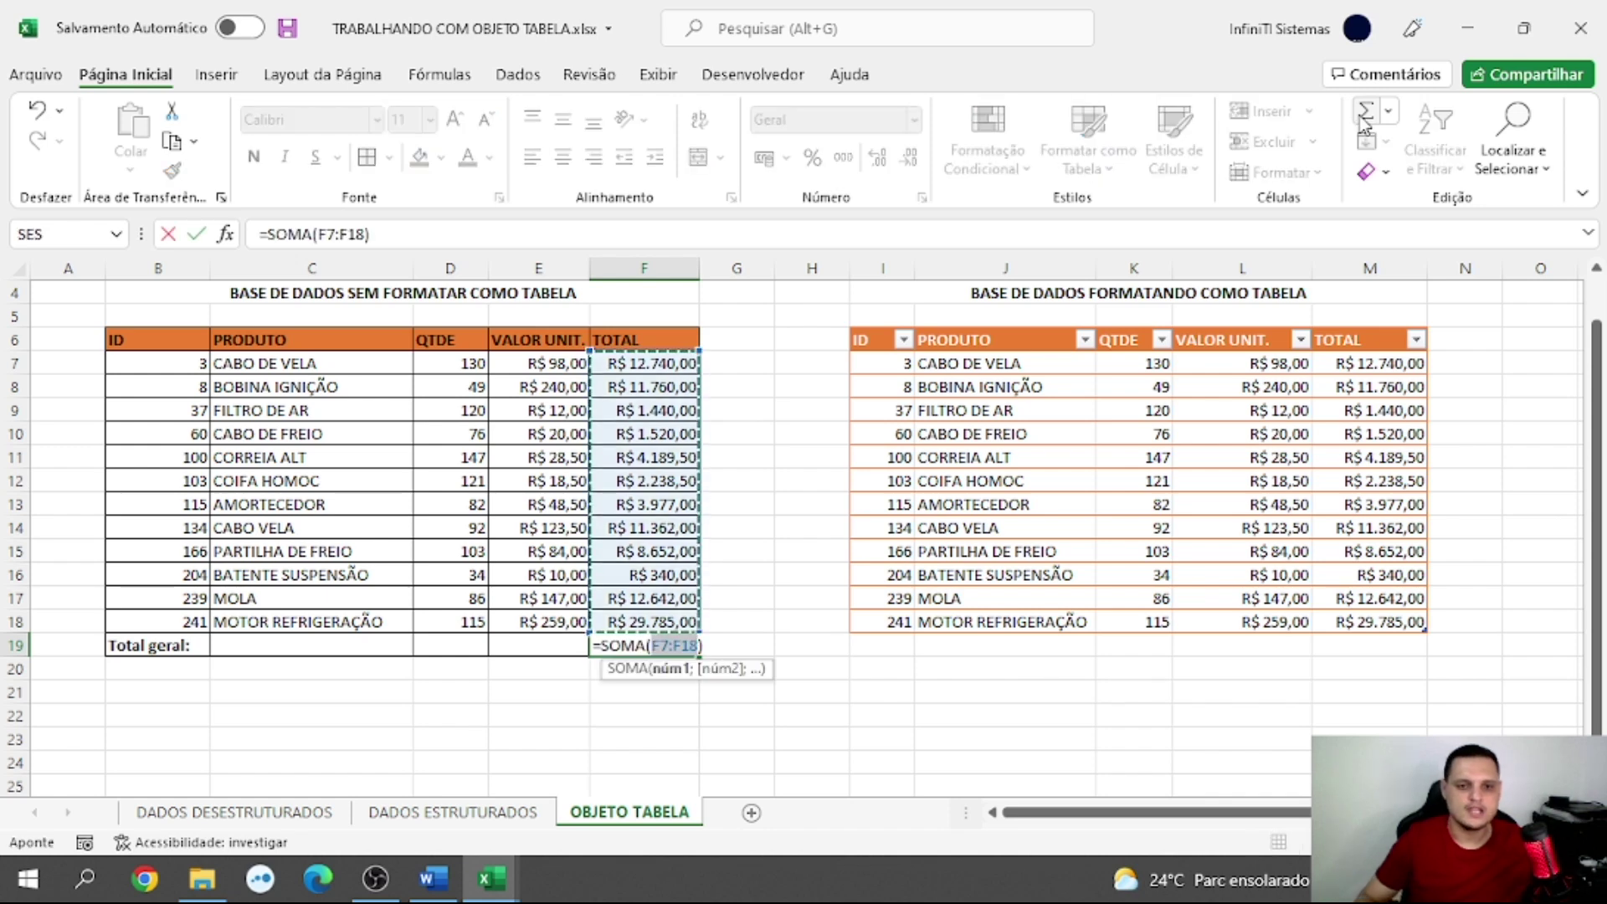
key(Return)
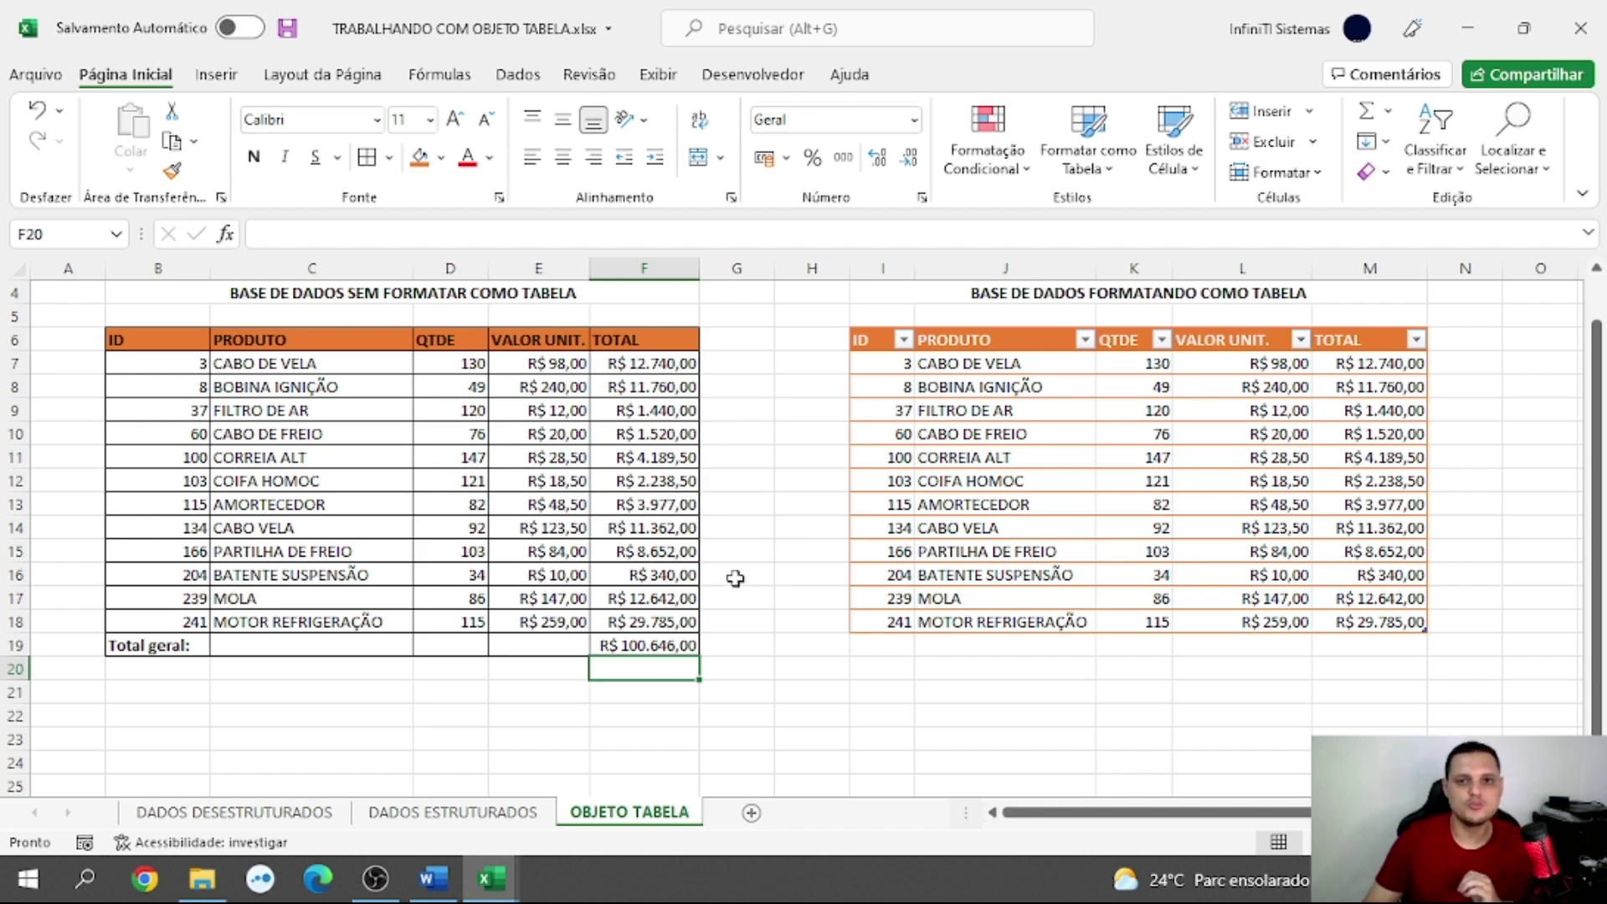
- Turn on the total row (Linha de Totais) for the table on the PRODUTO list in I6:M18
click(1054, 468)
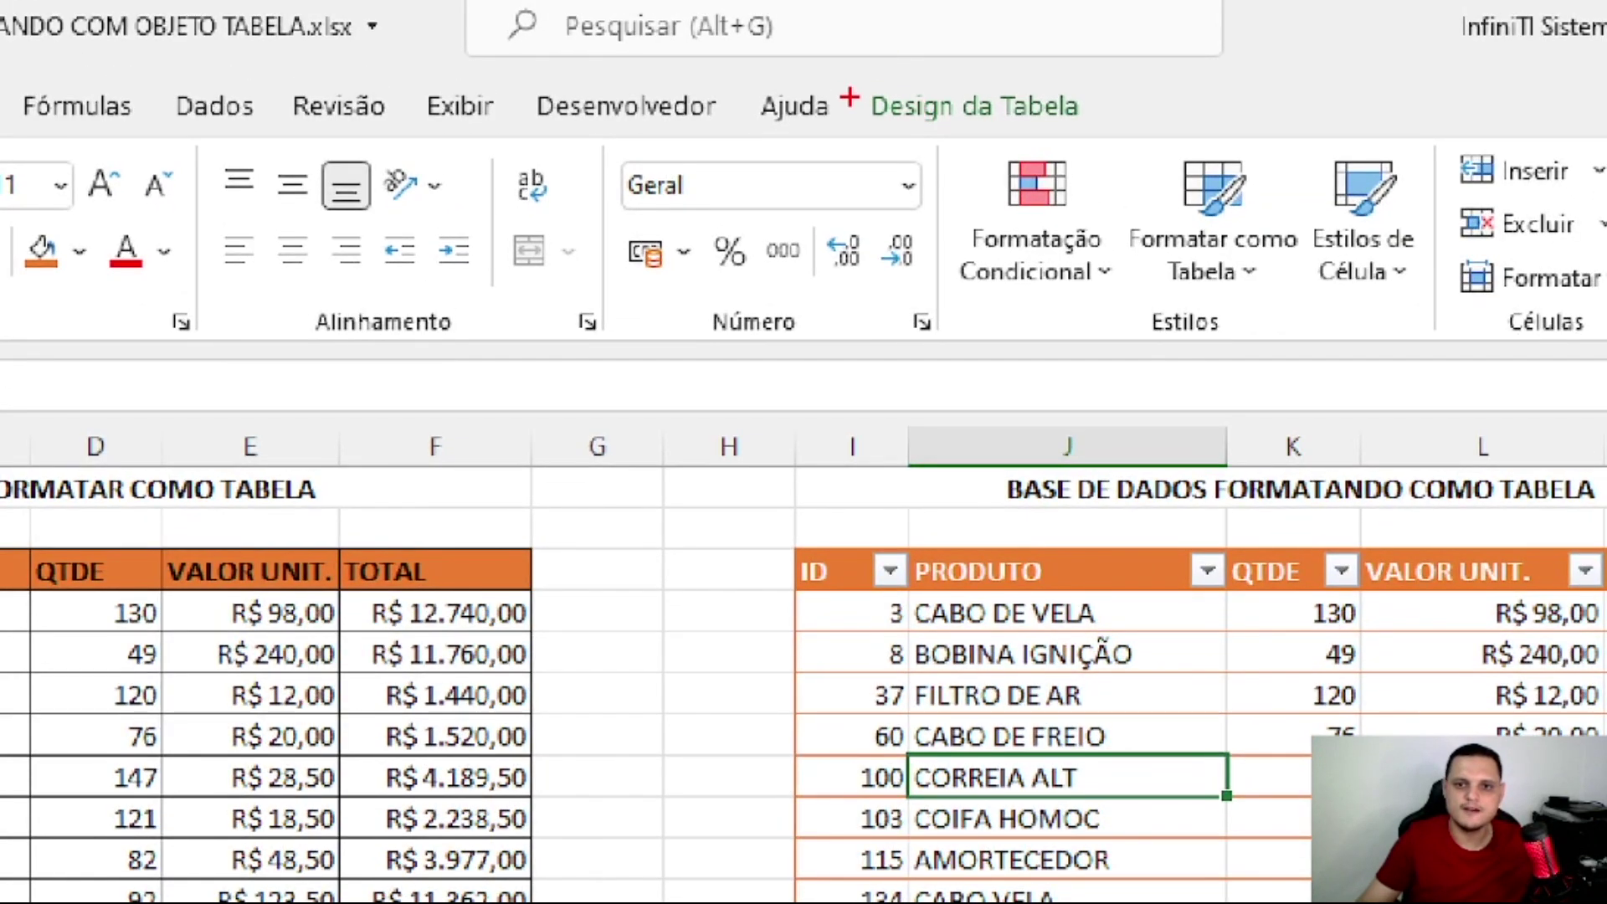
mouse_move(863, 87)
mouse_down()
mouse_move(952, 148)
mouse_move(1106, 132)
mouse_move(1055, 68)
mouse_move(860, 84)
mouse_up()
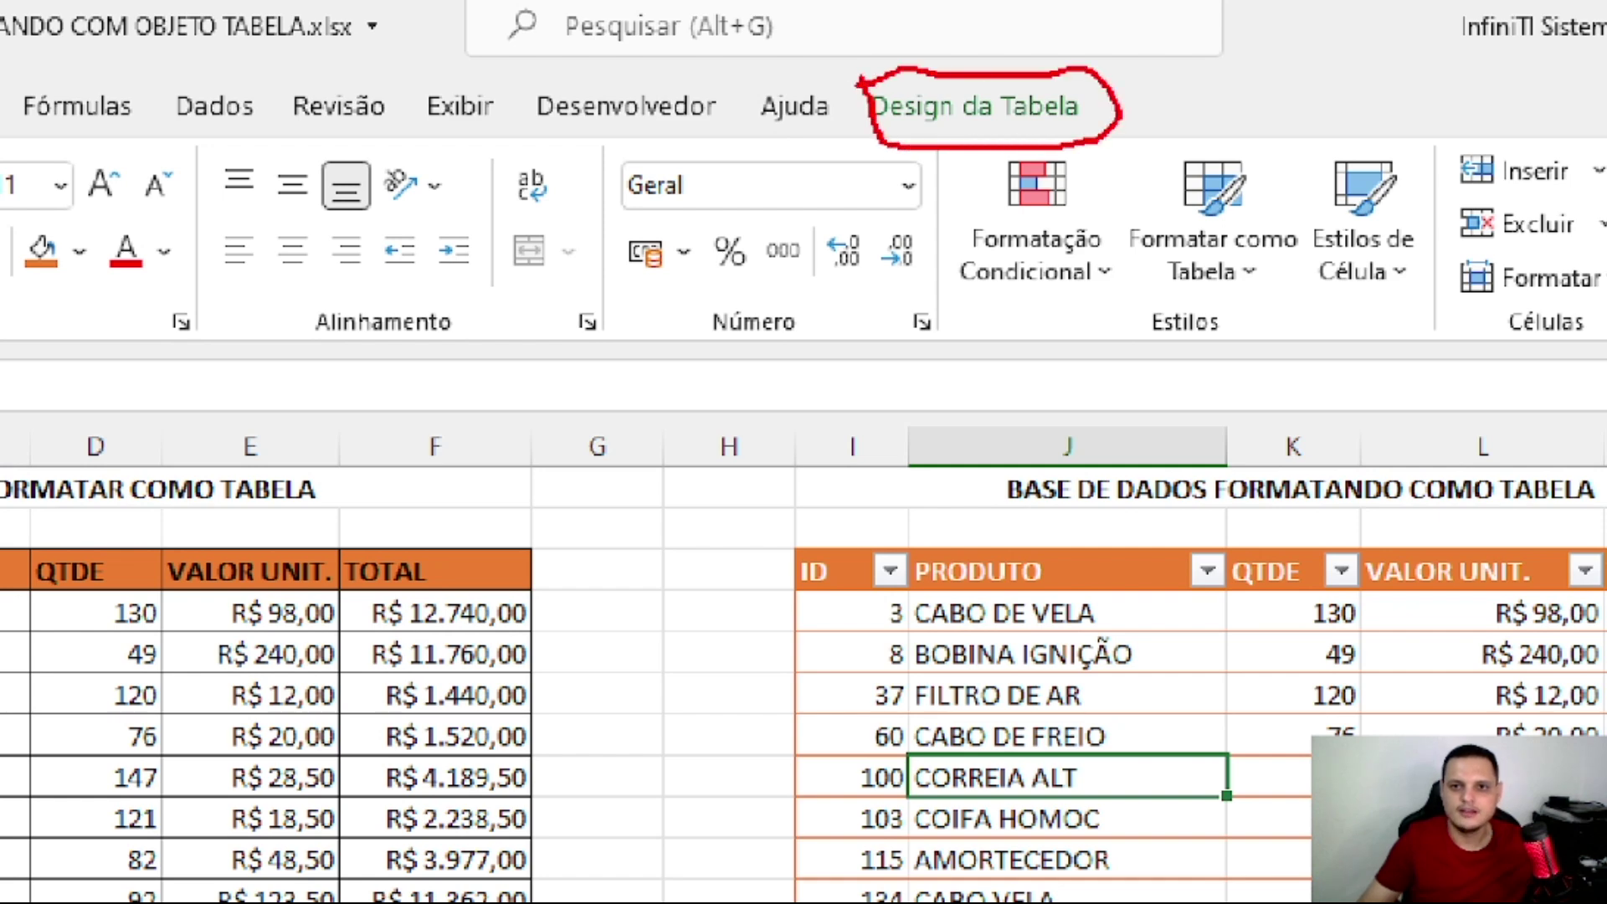
key(Escape)
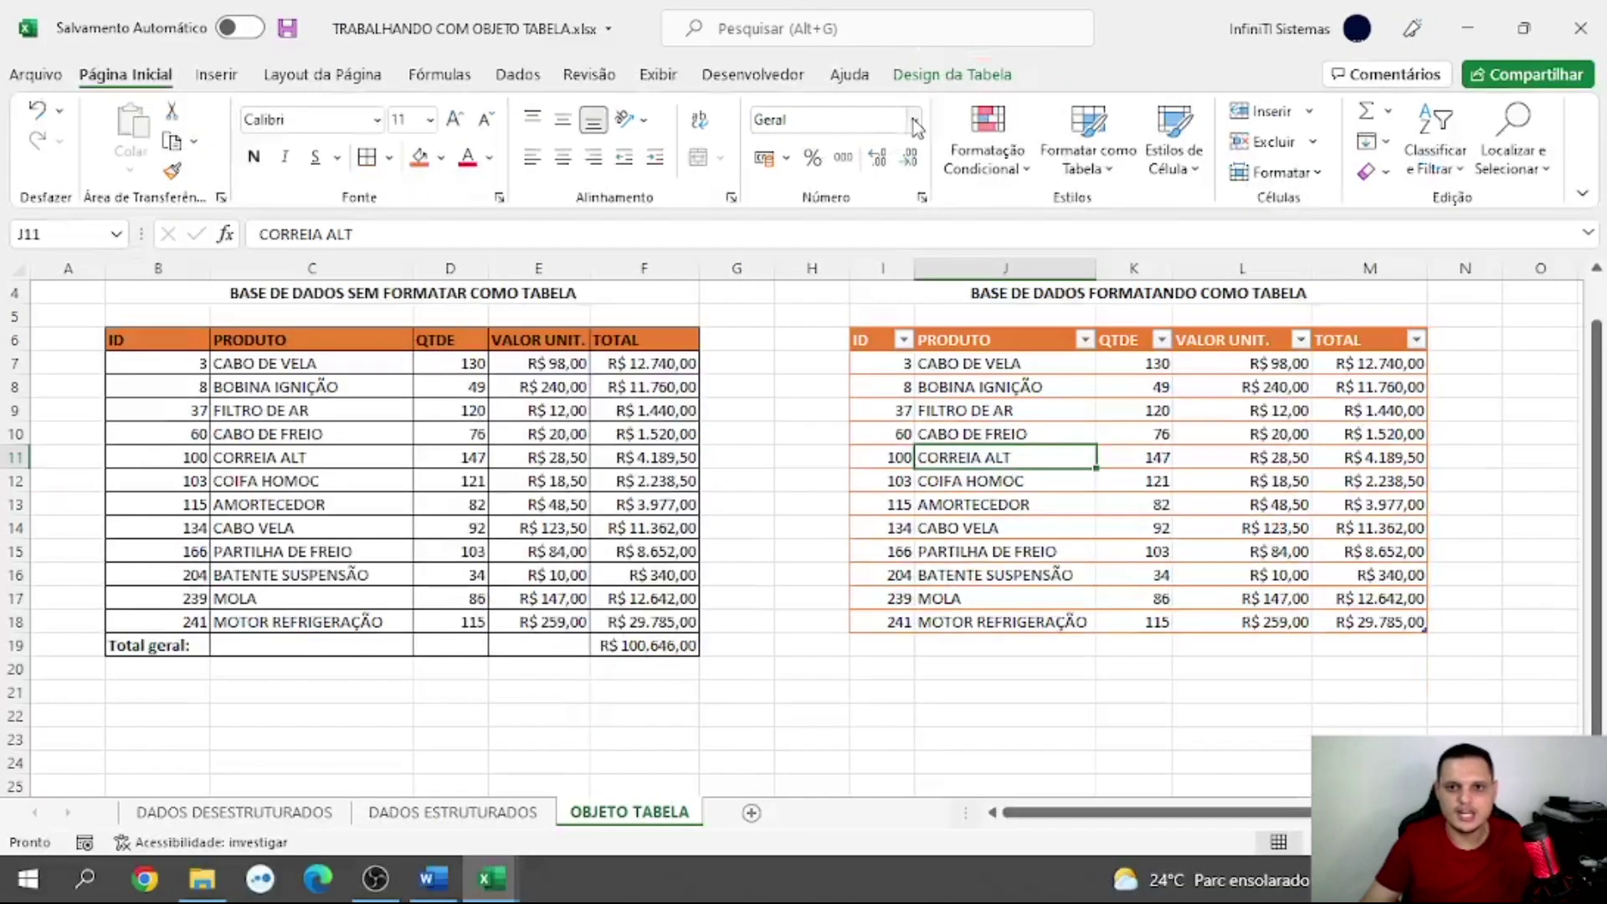
click(950, 79)
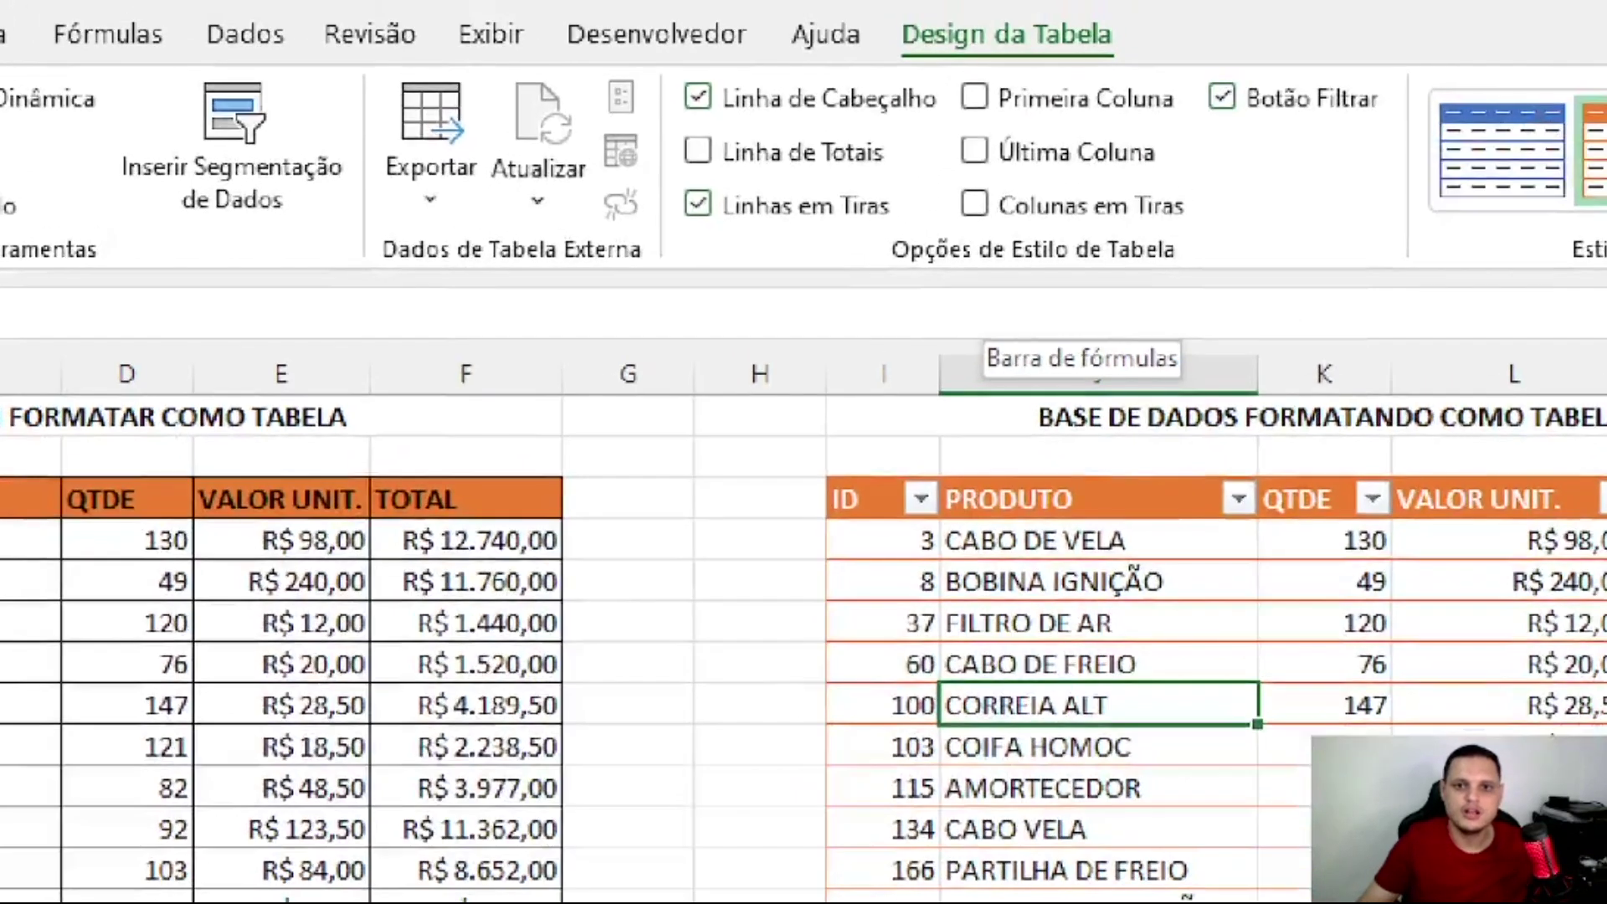
click(885, 108)
drag(723, 162, 826, 172)
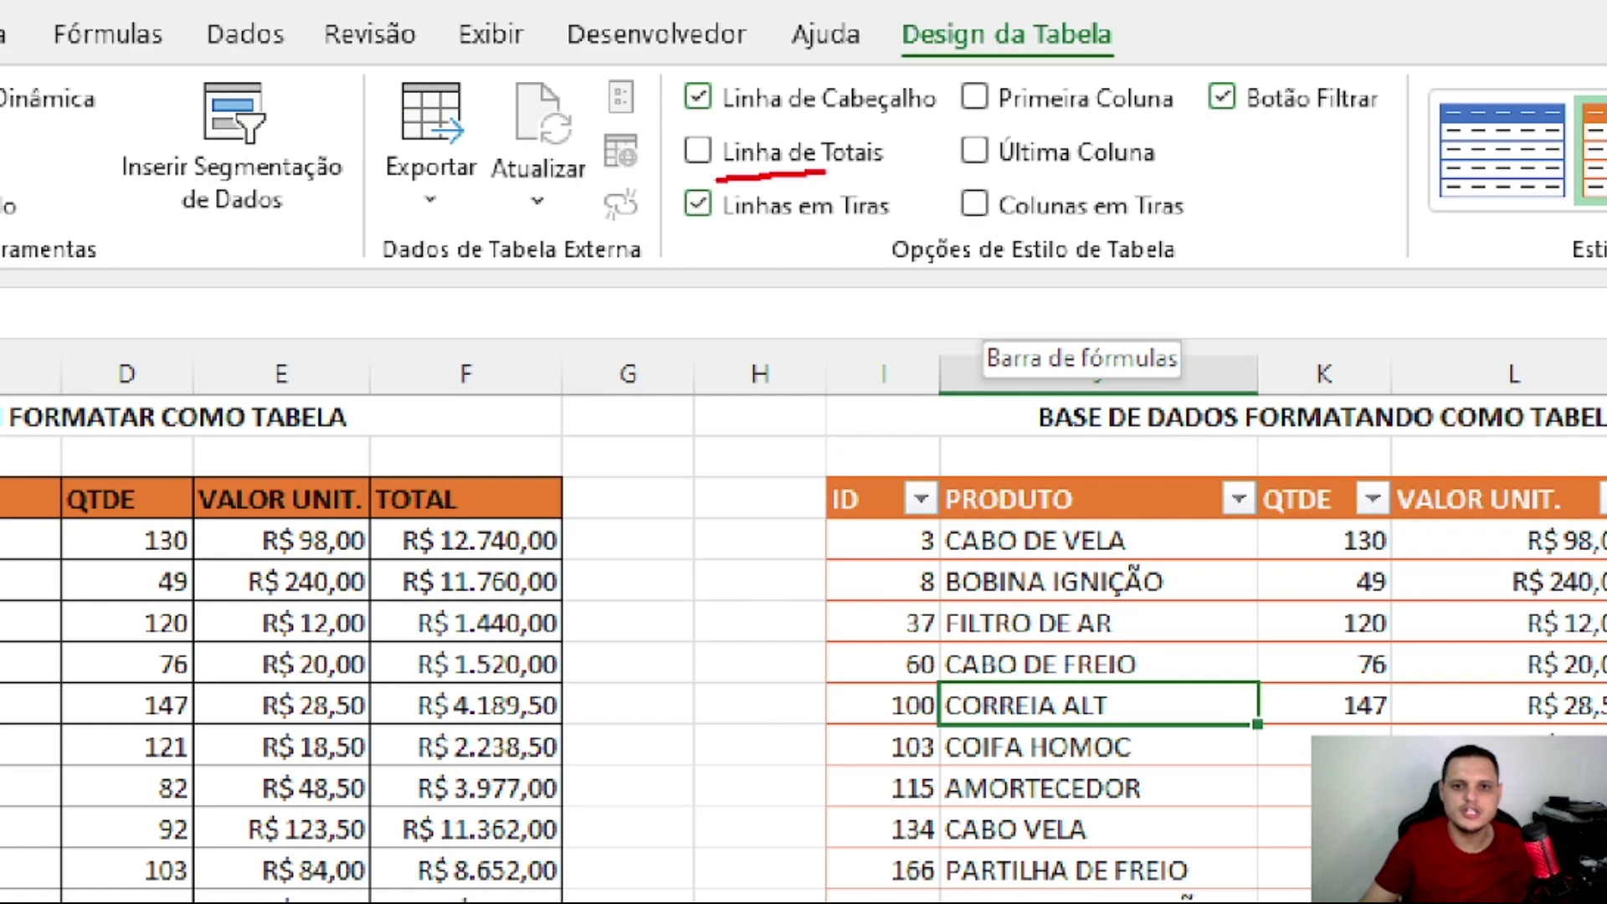
key(Escape)
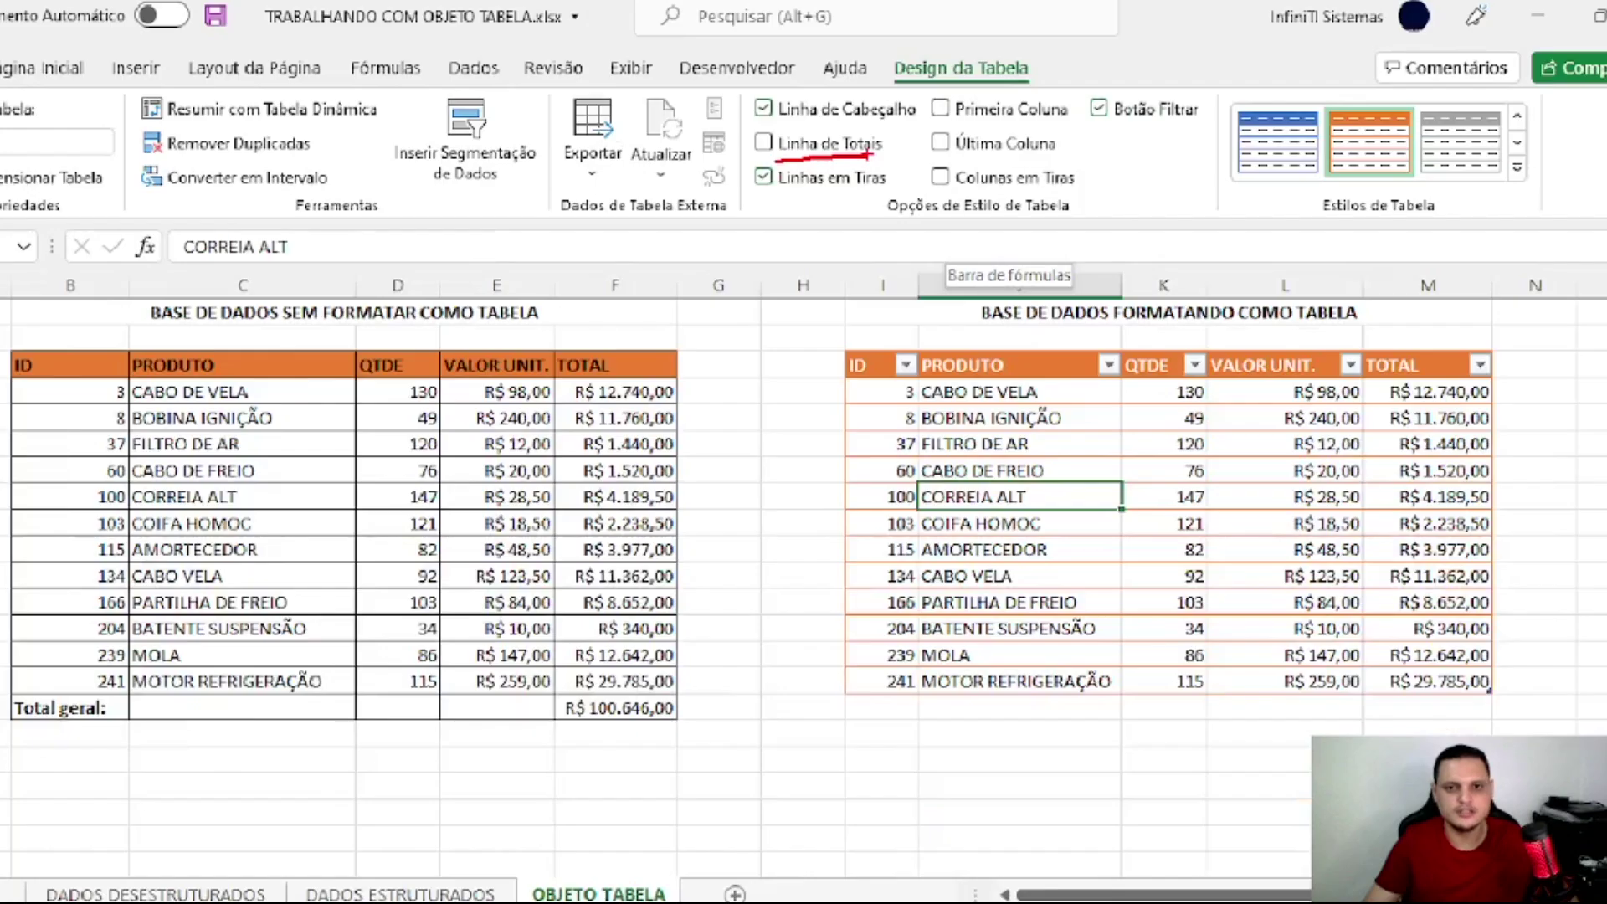
click(777, 143)
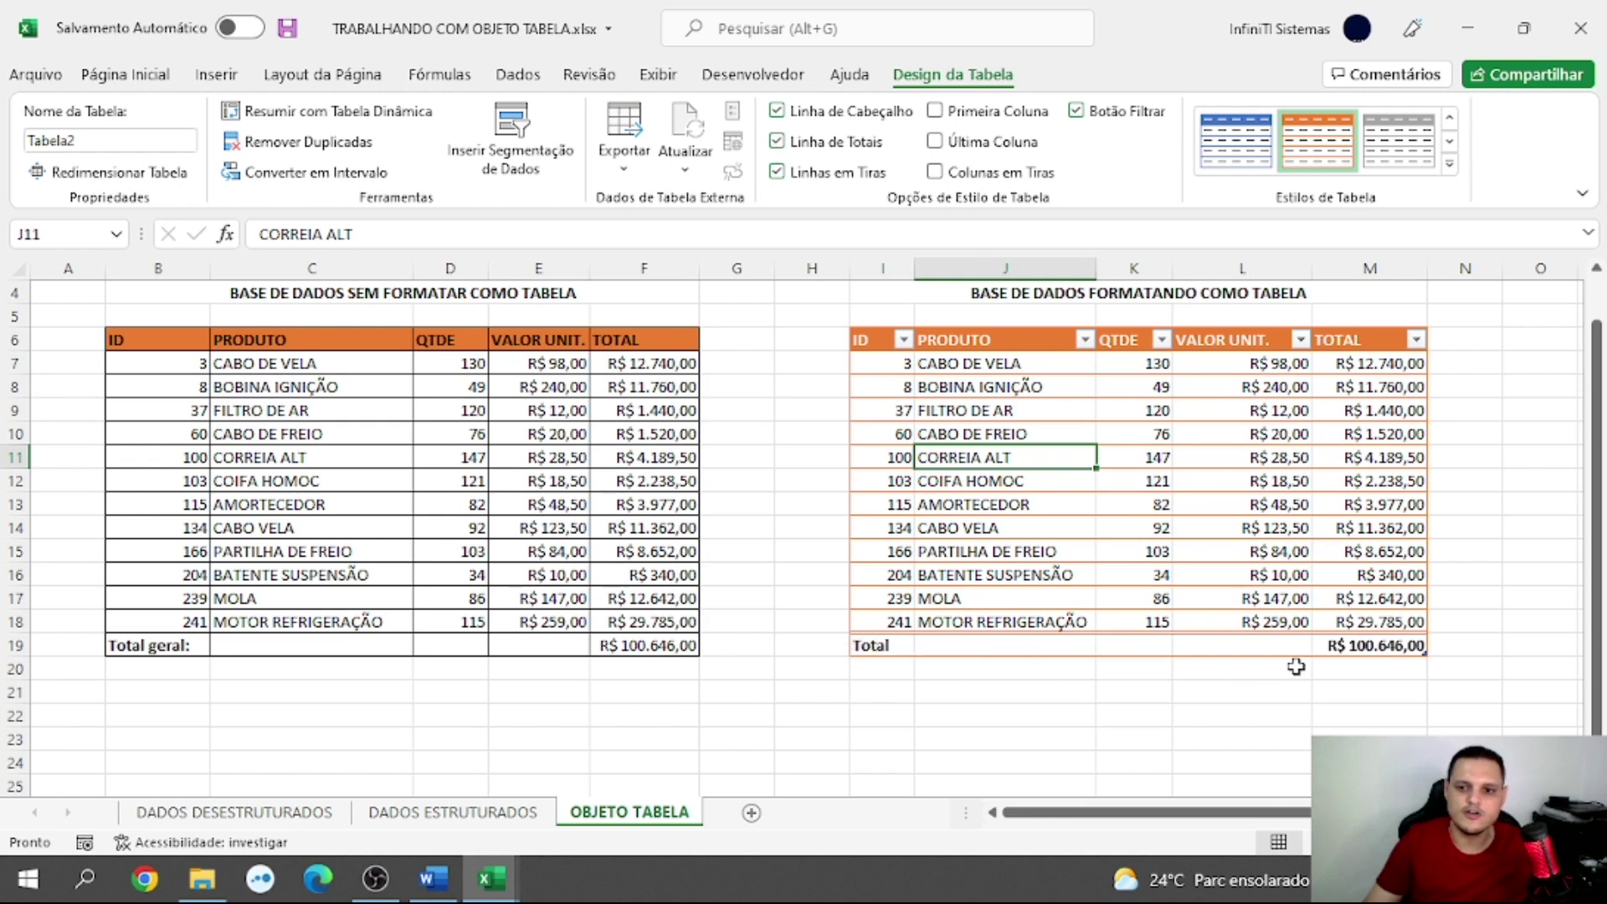
- Examine the formula and the available summary functions of the table's total cell M19, leaving the function as is
click(1367, 649)
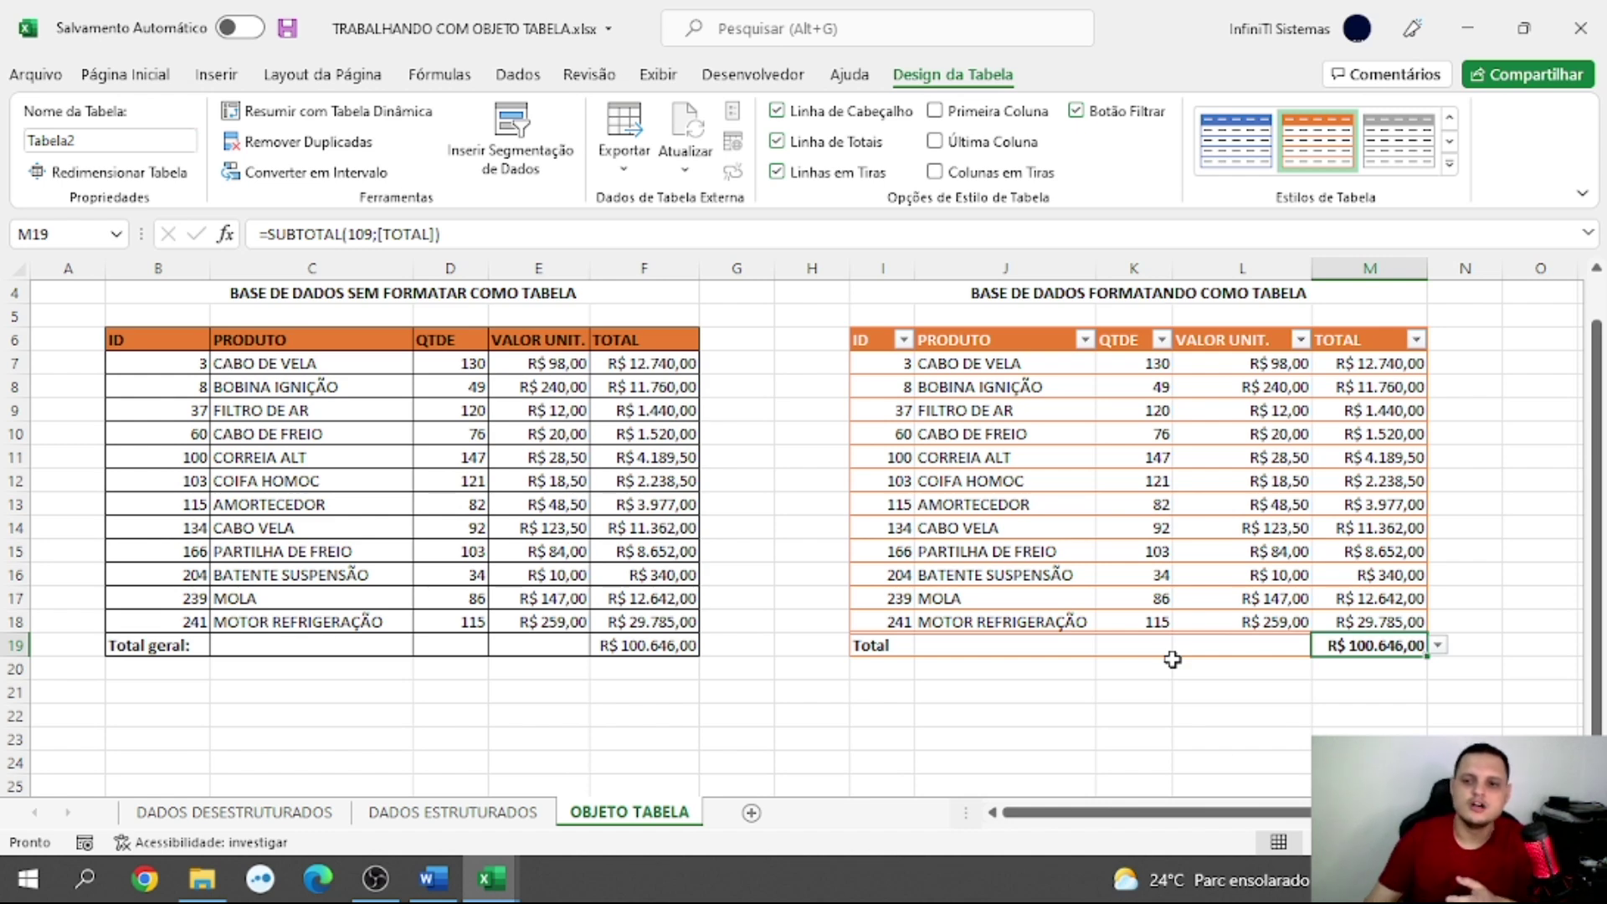
click(1437, 646)
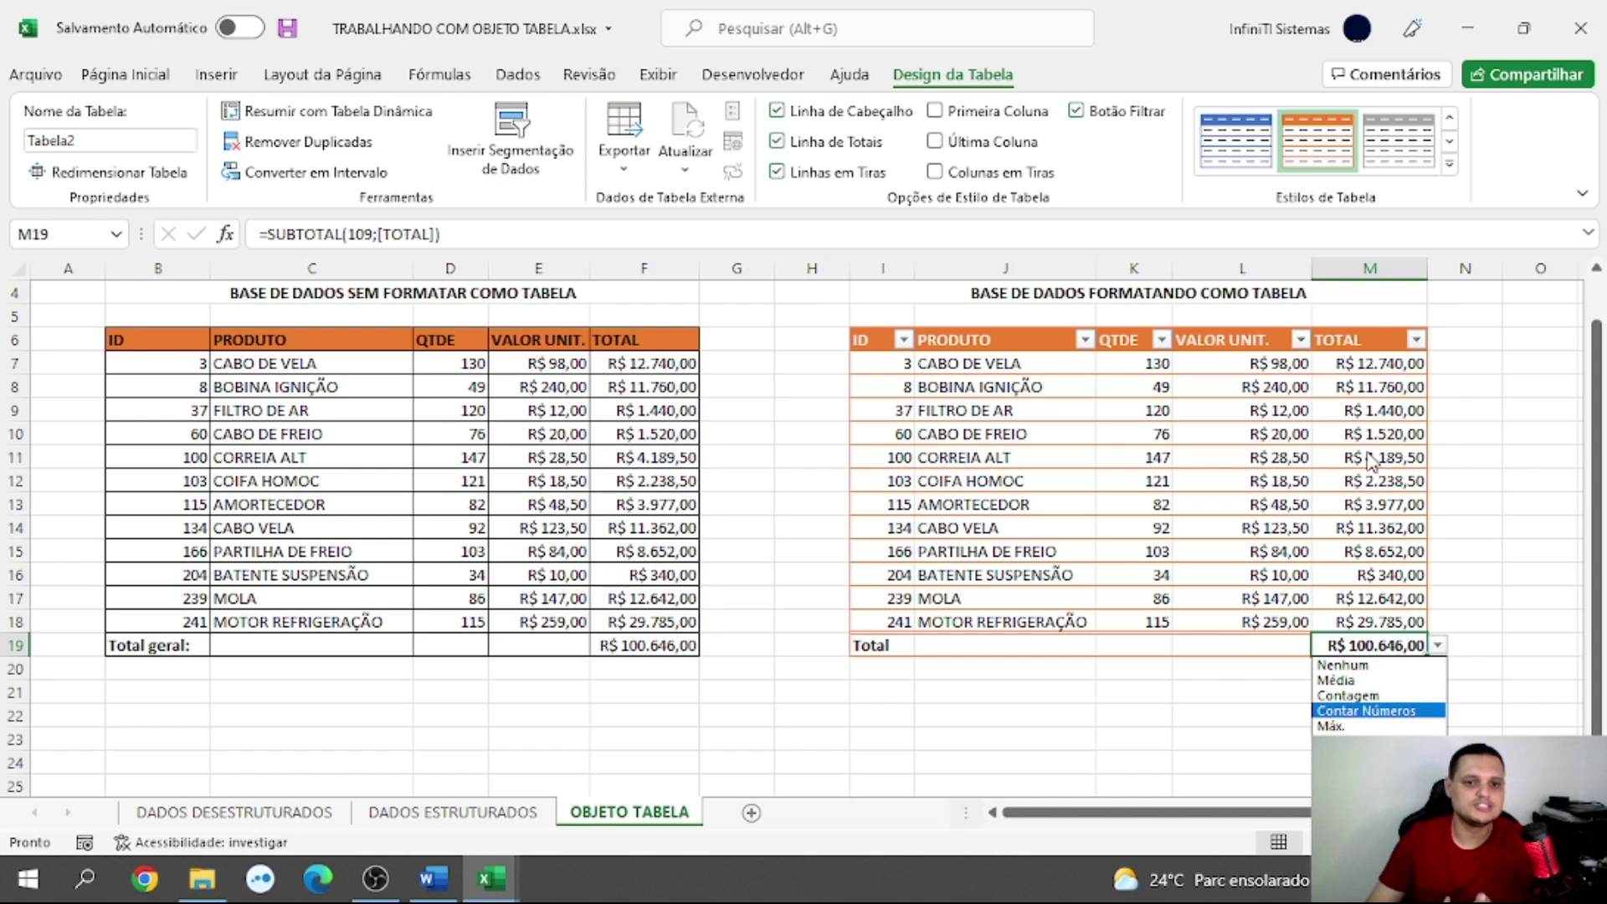
key(Escape)
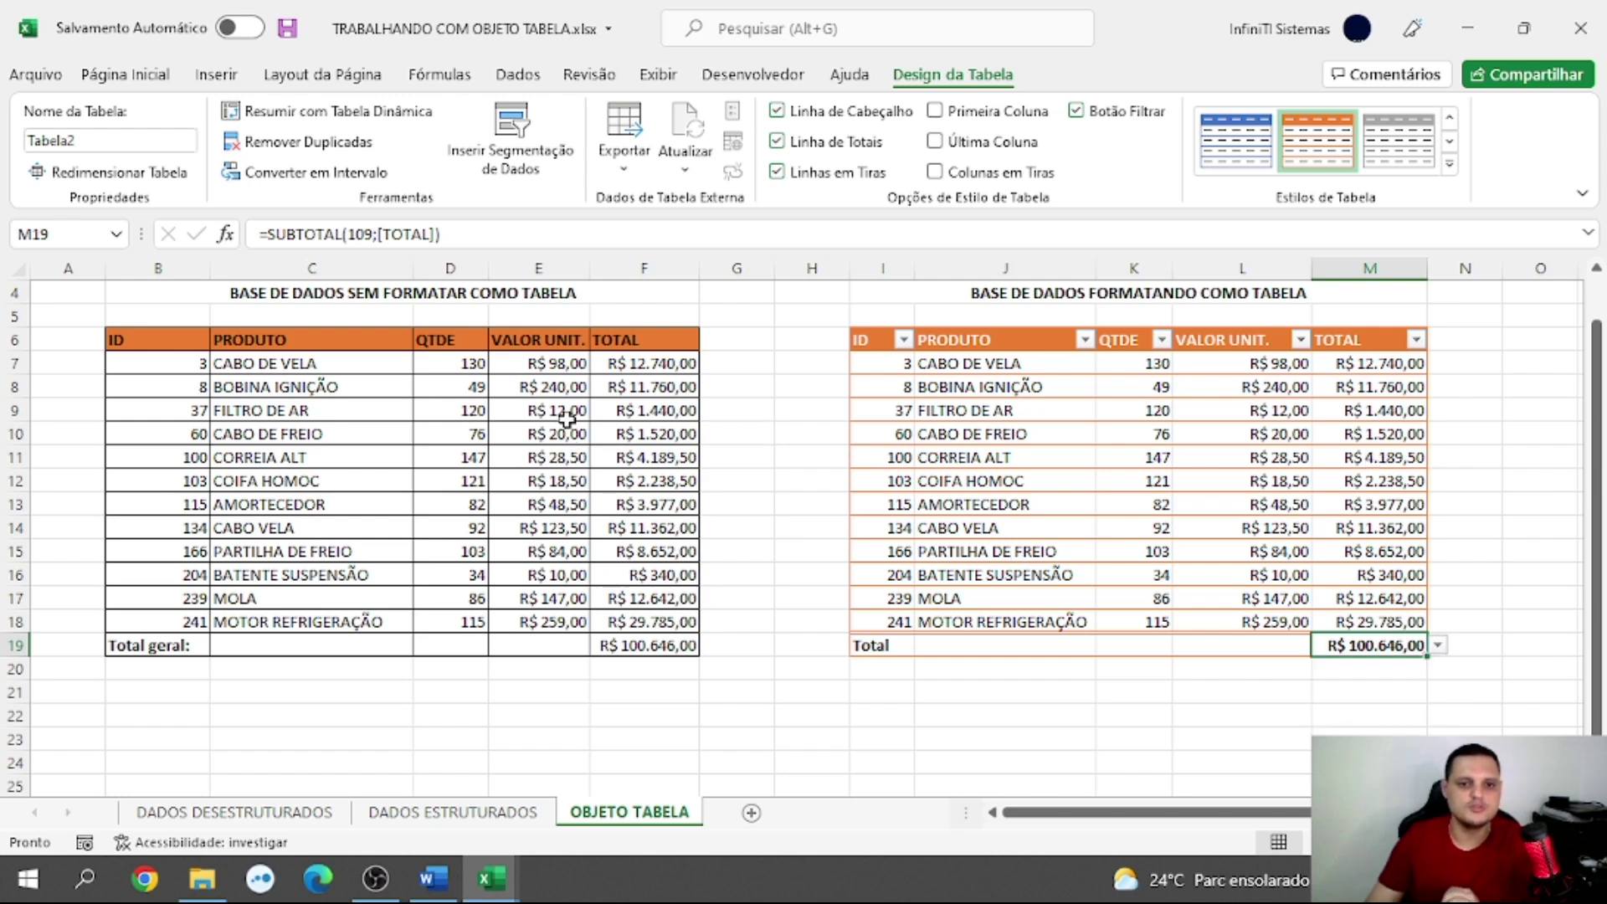
- Compare the manual range's header formatting with the table and browse the available table styles without applying one
drag(190, 349, 536, 368)
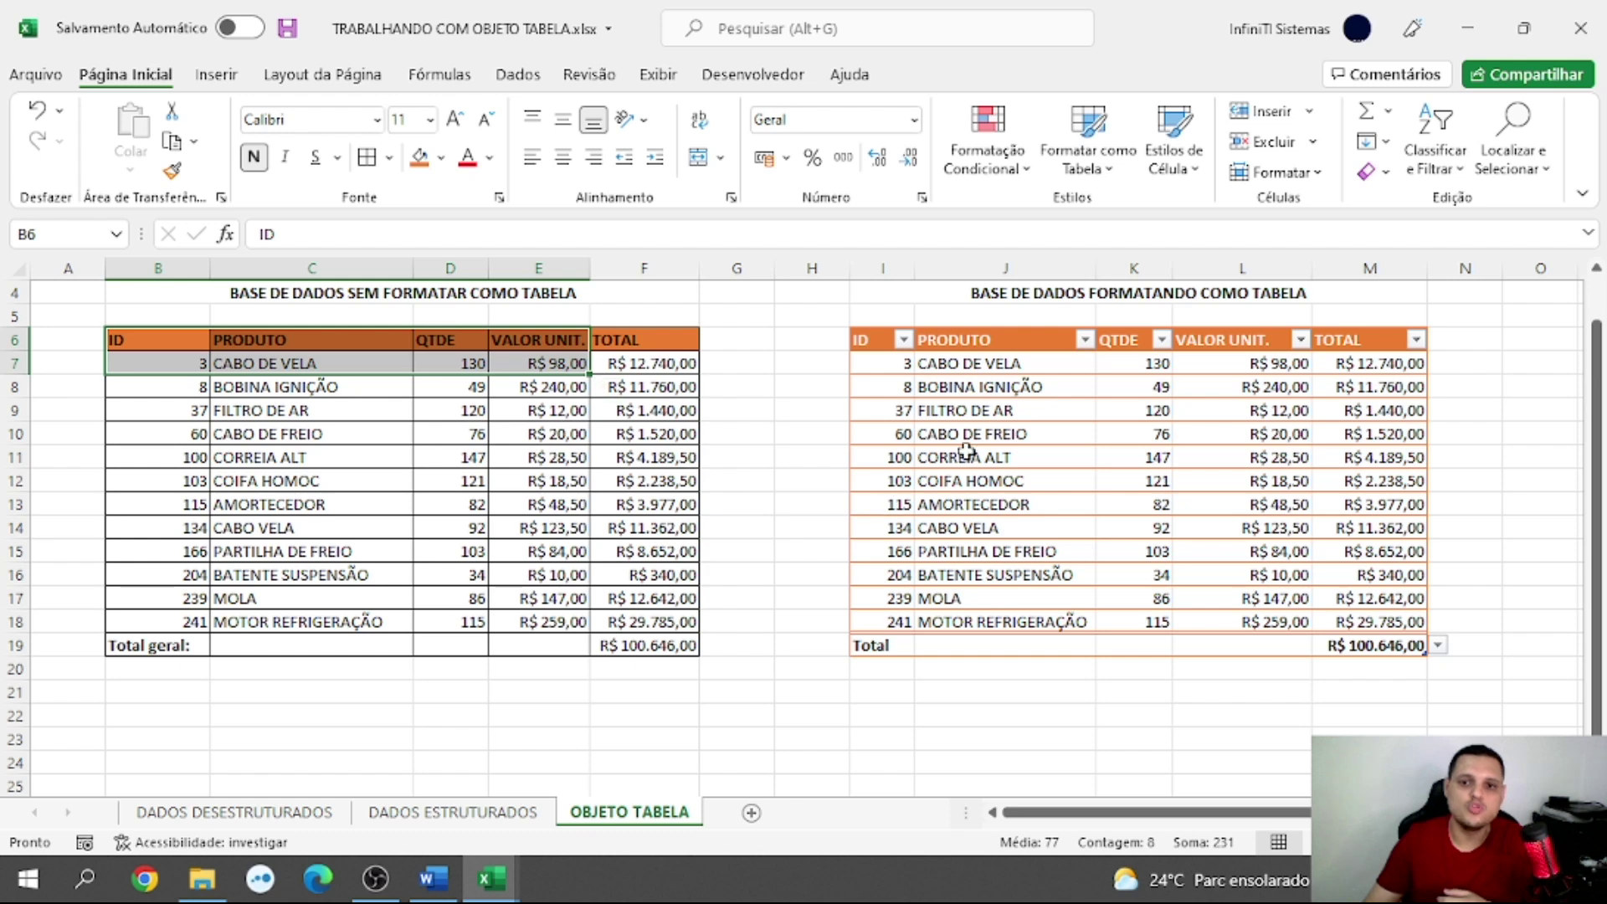
click(1058, 453)
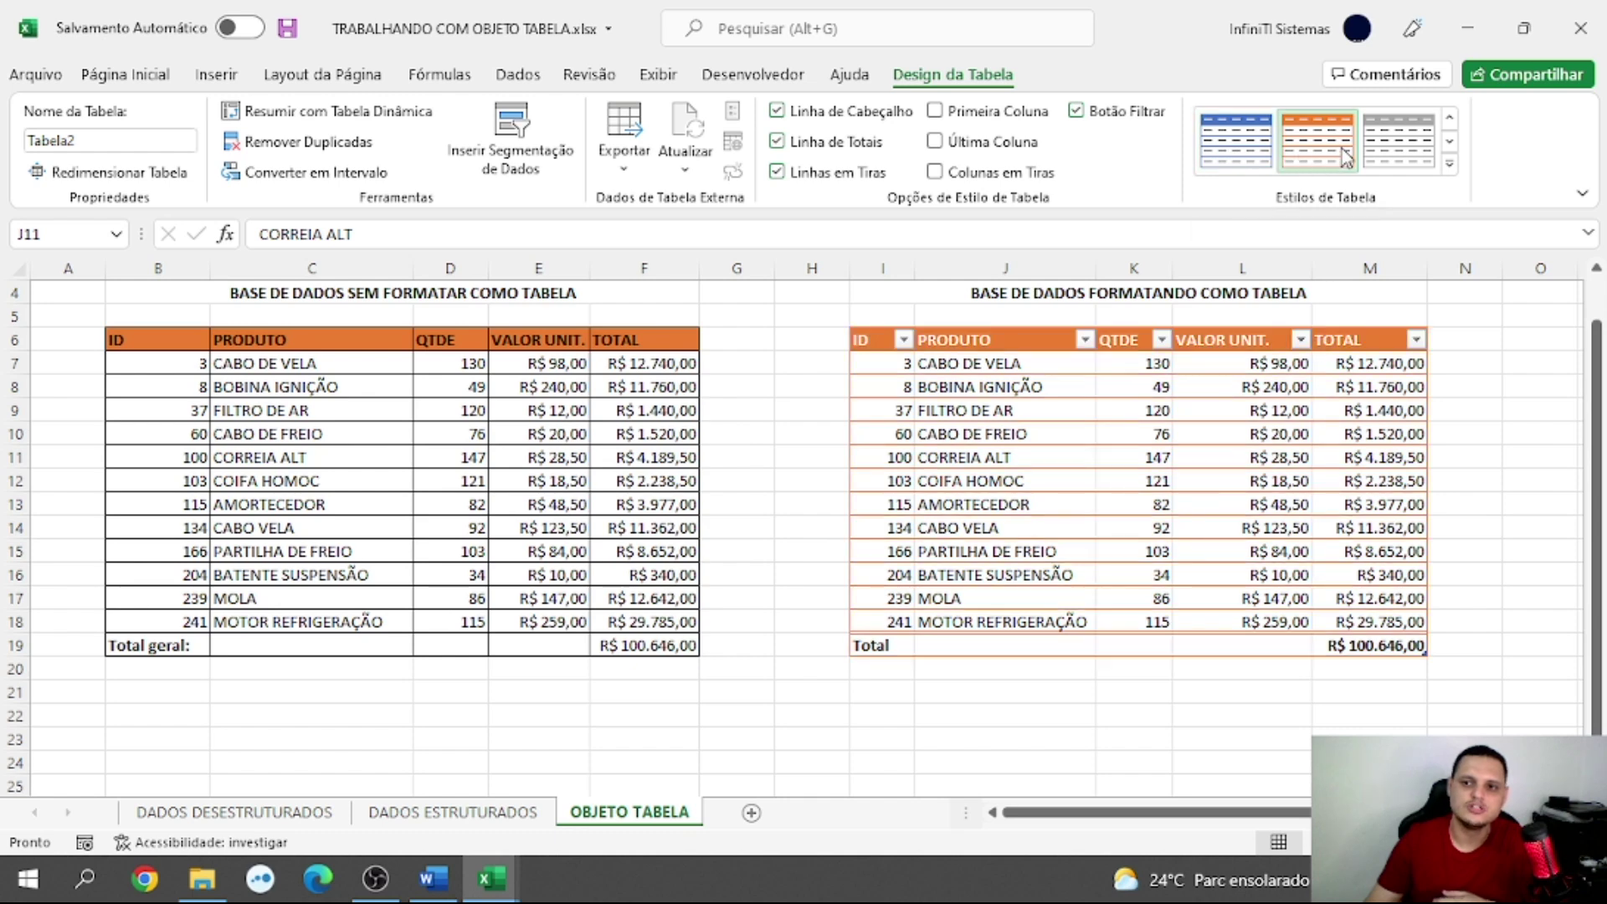
click(1449, 141)
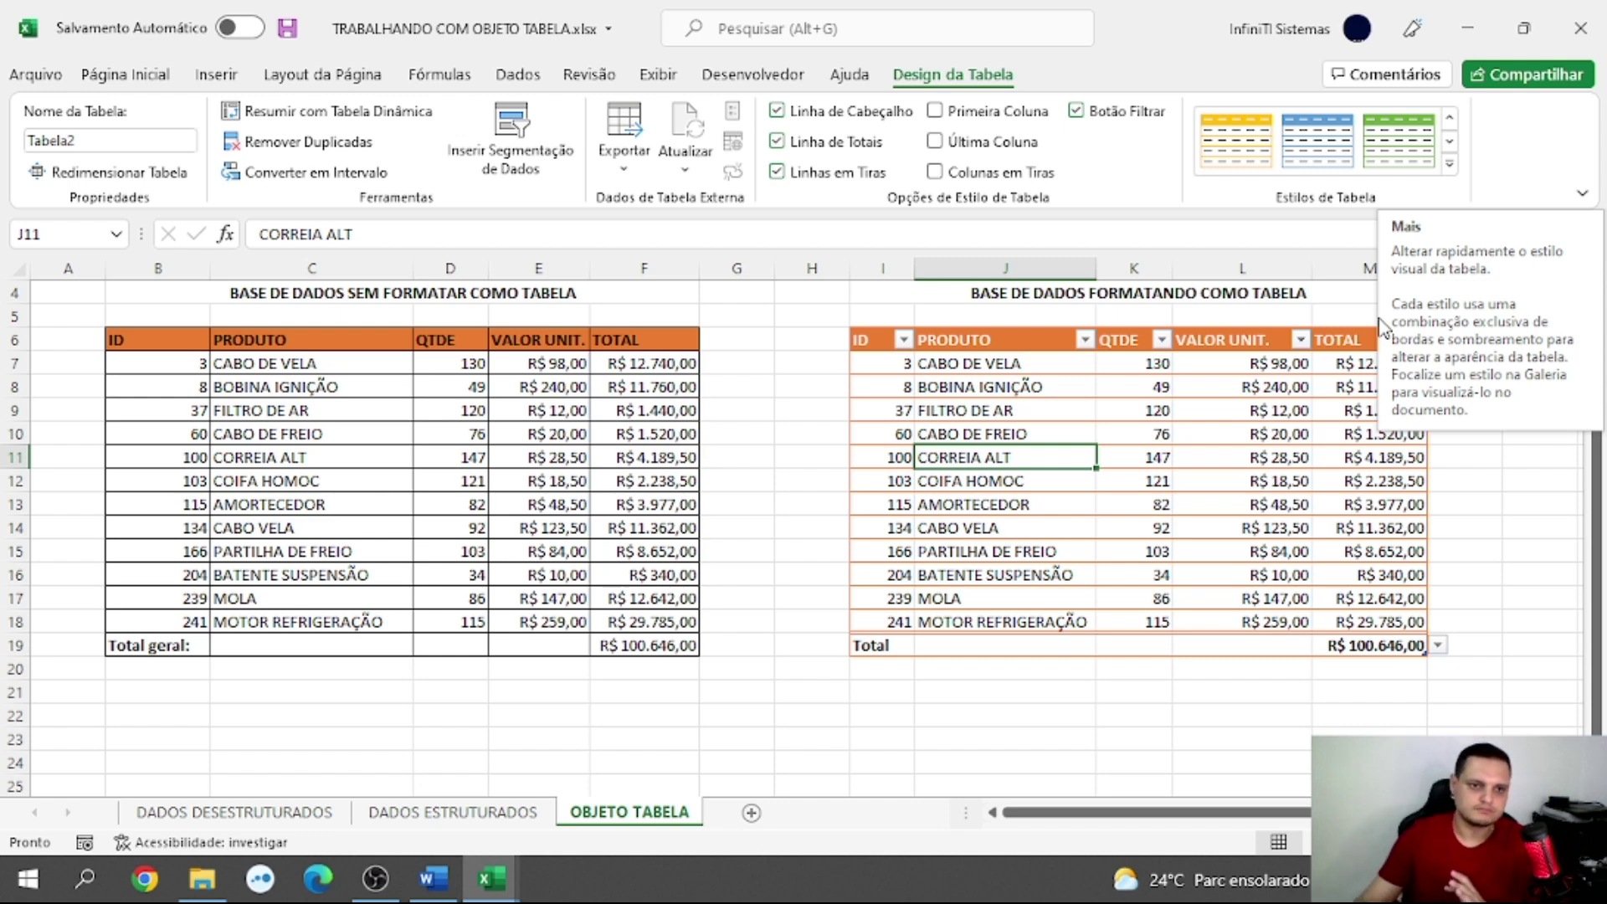
click(1278, 485)
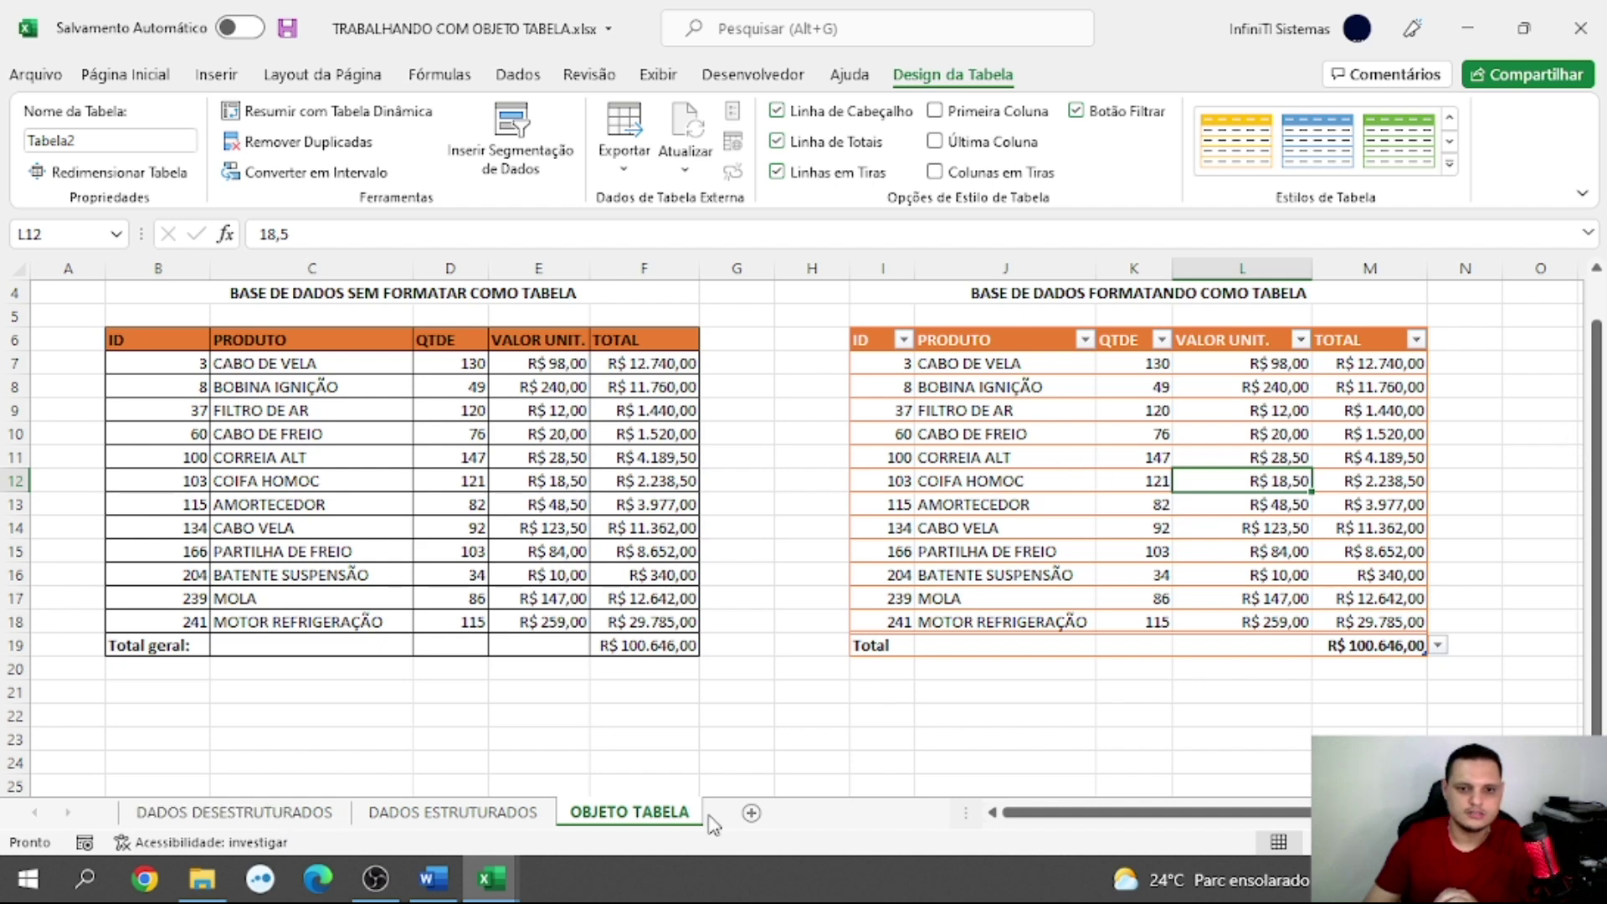
- Go to the DADOS DESESTRUTURADOS sheet and jump from there to the product table by its name, Tabela2
click(185, 813)
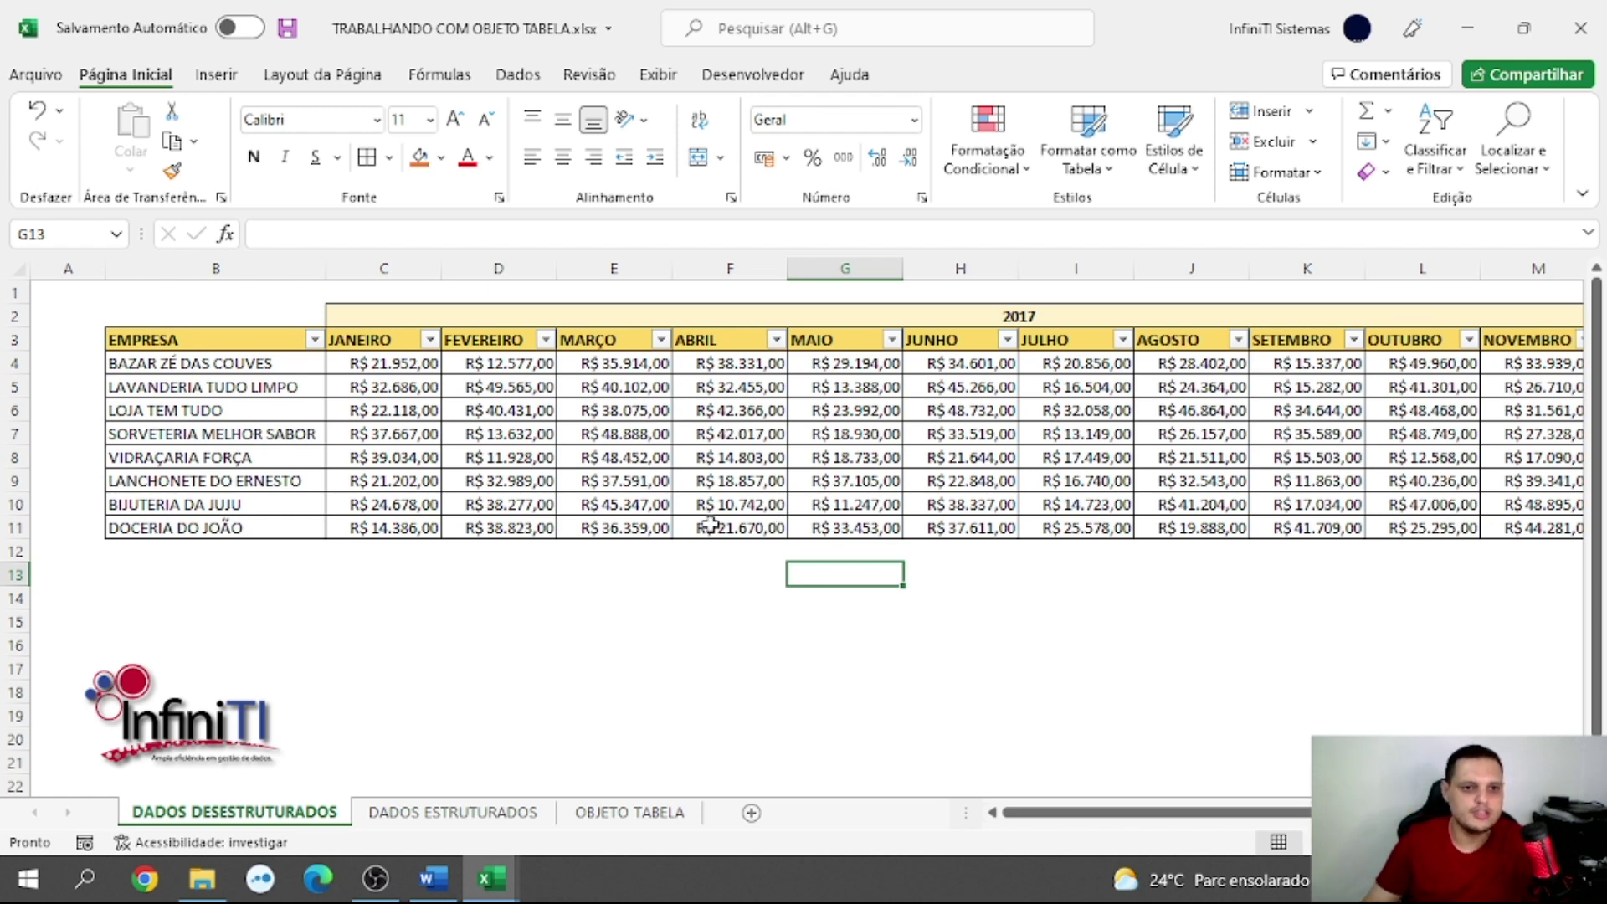
click(116, 236)
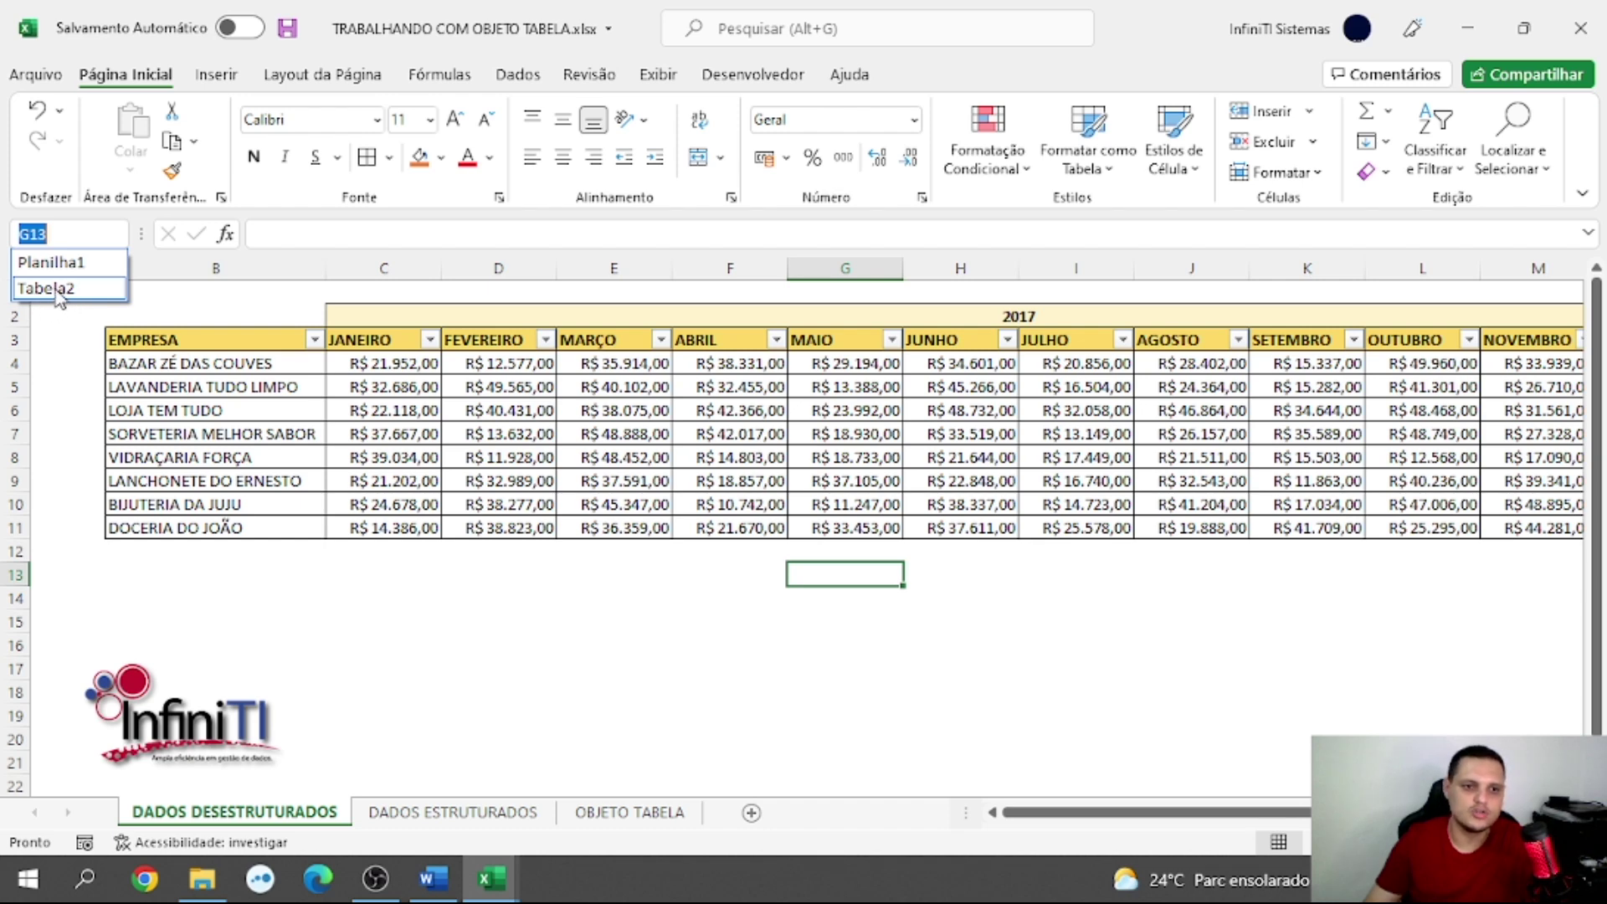
click(52, 289)
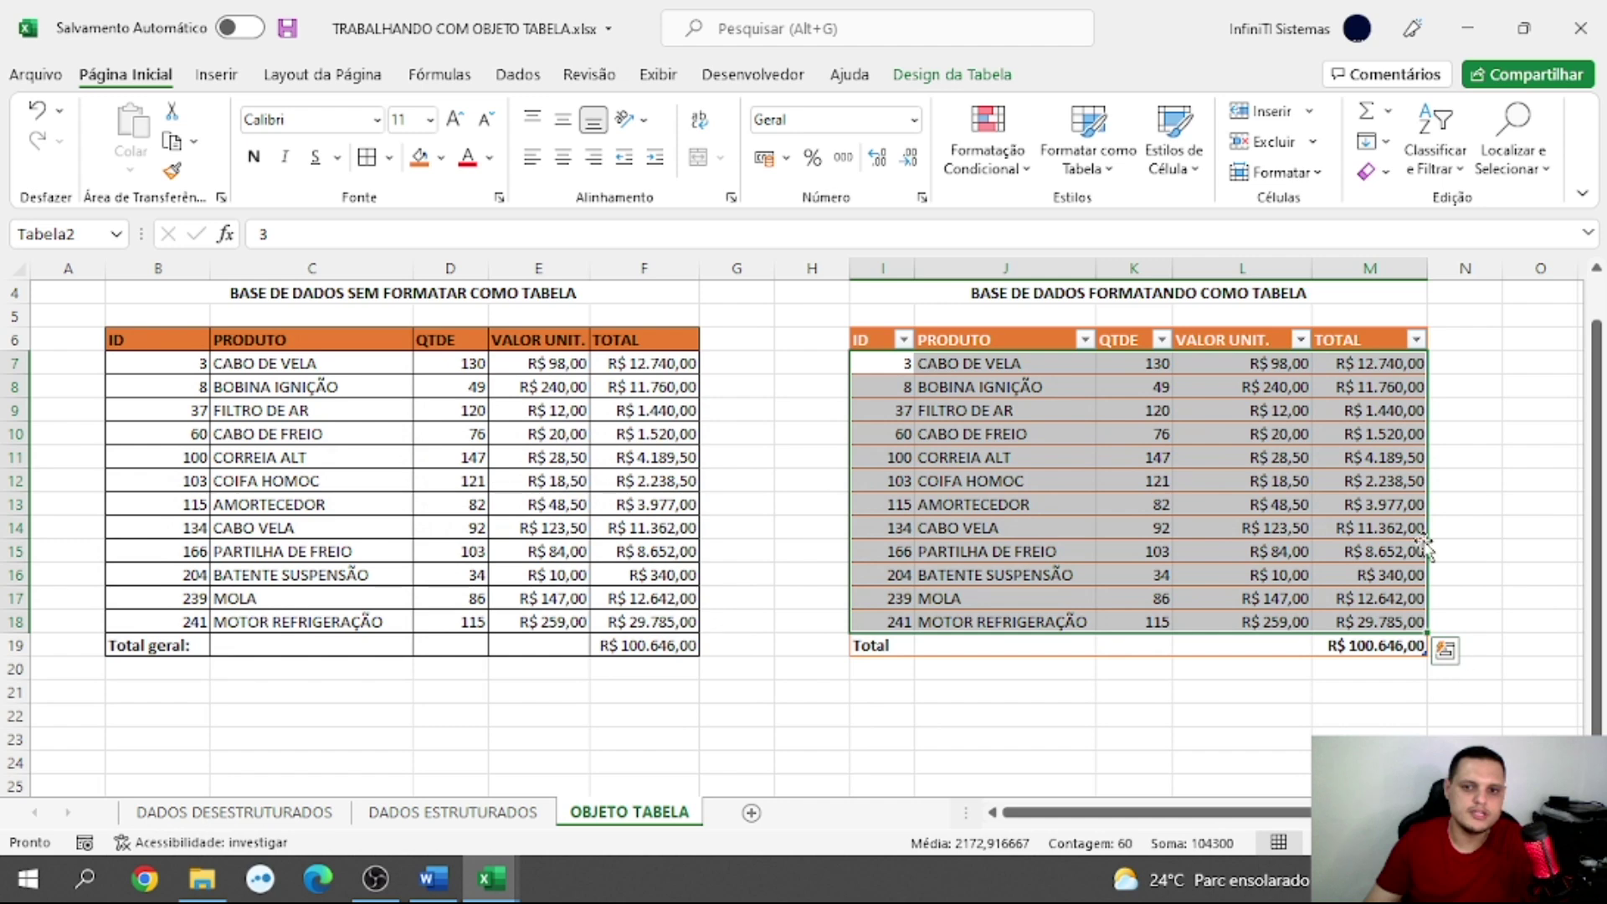
- Rename the product table as Produtos and open the list of defined names to check it
click(1146, 457)
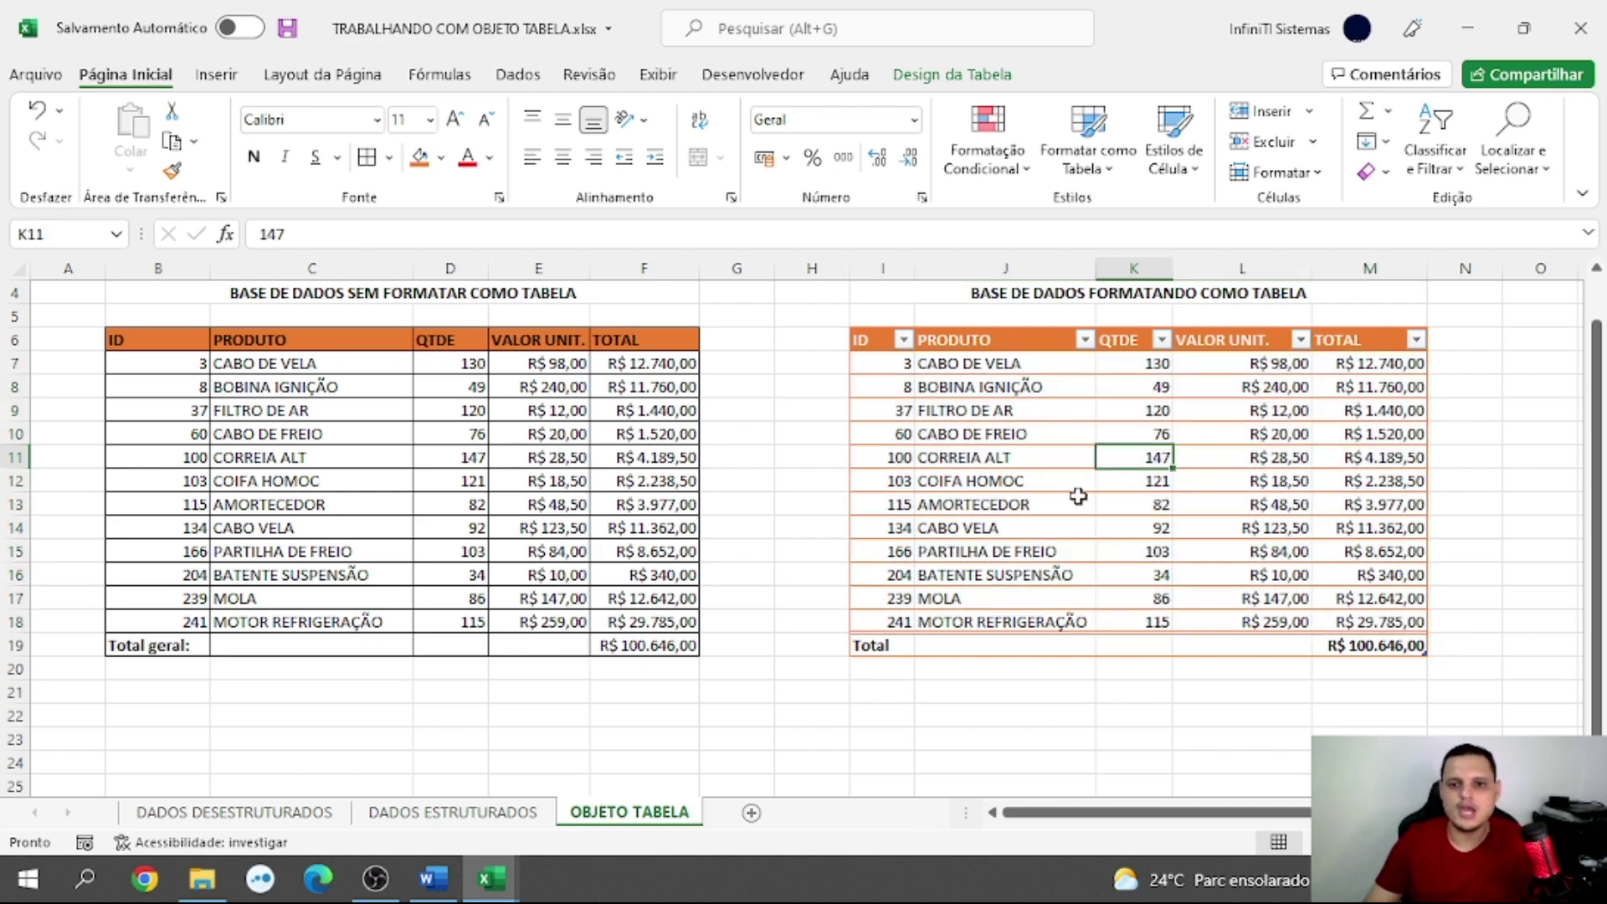
click(1061, 426)
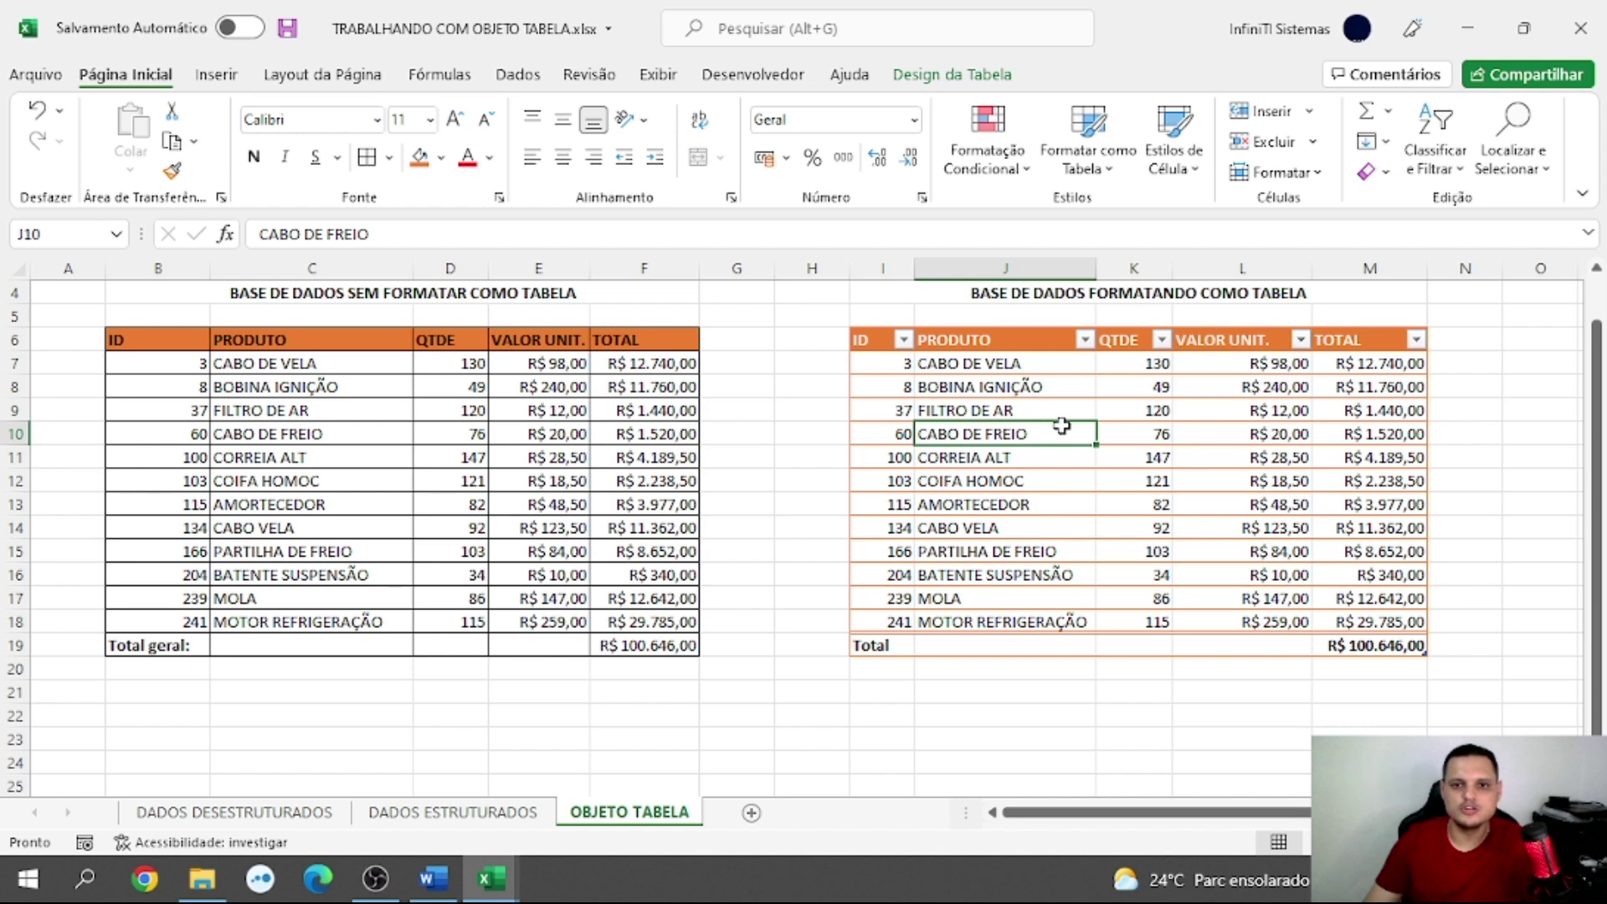
click(936, 77)
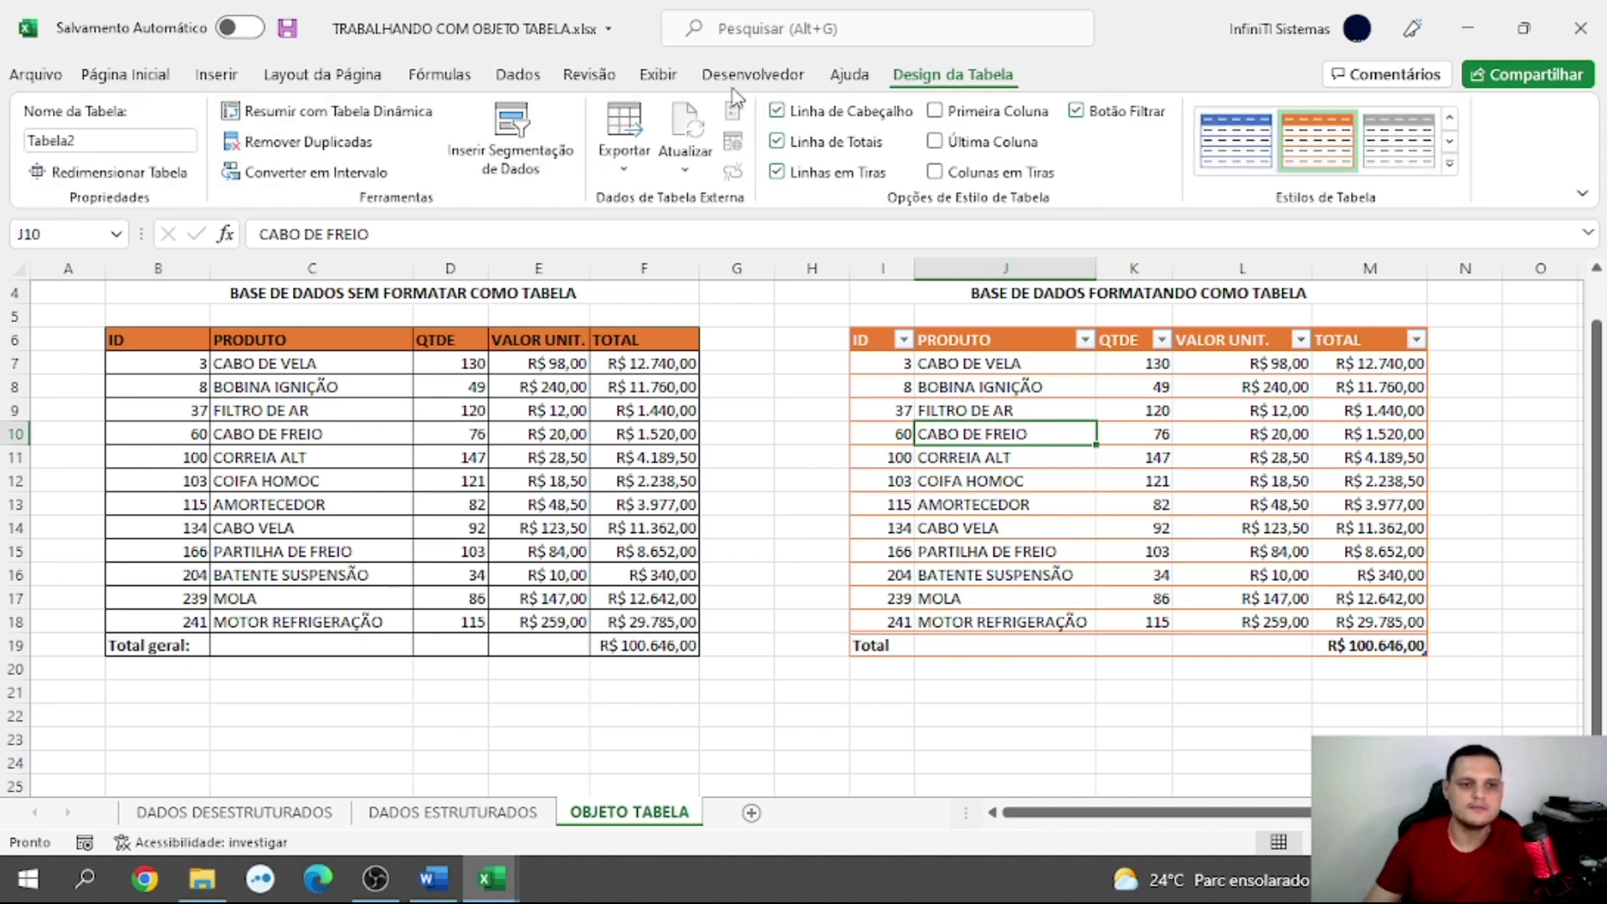
click(72, 141)
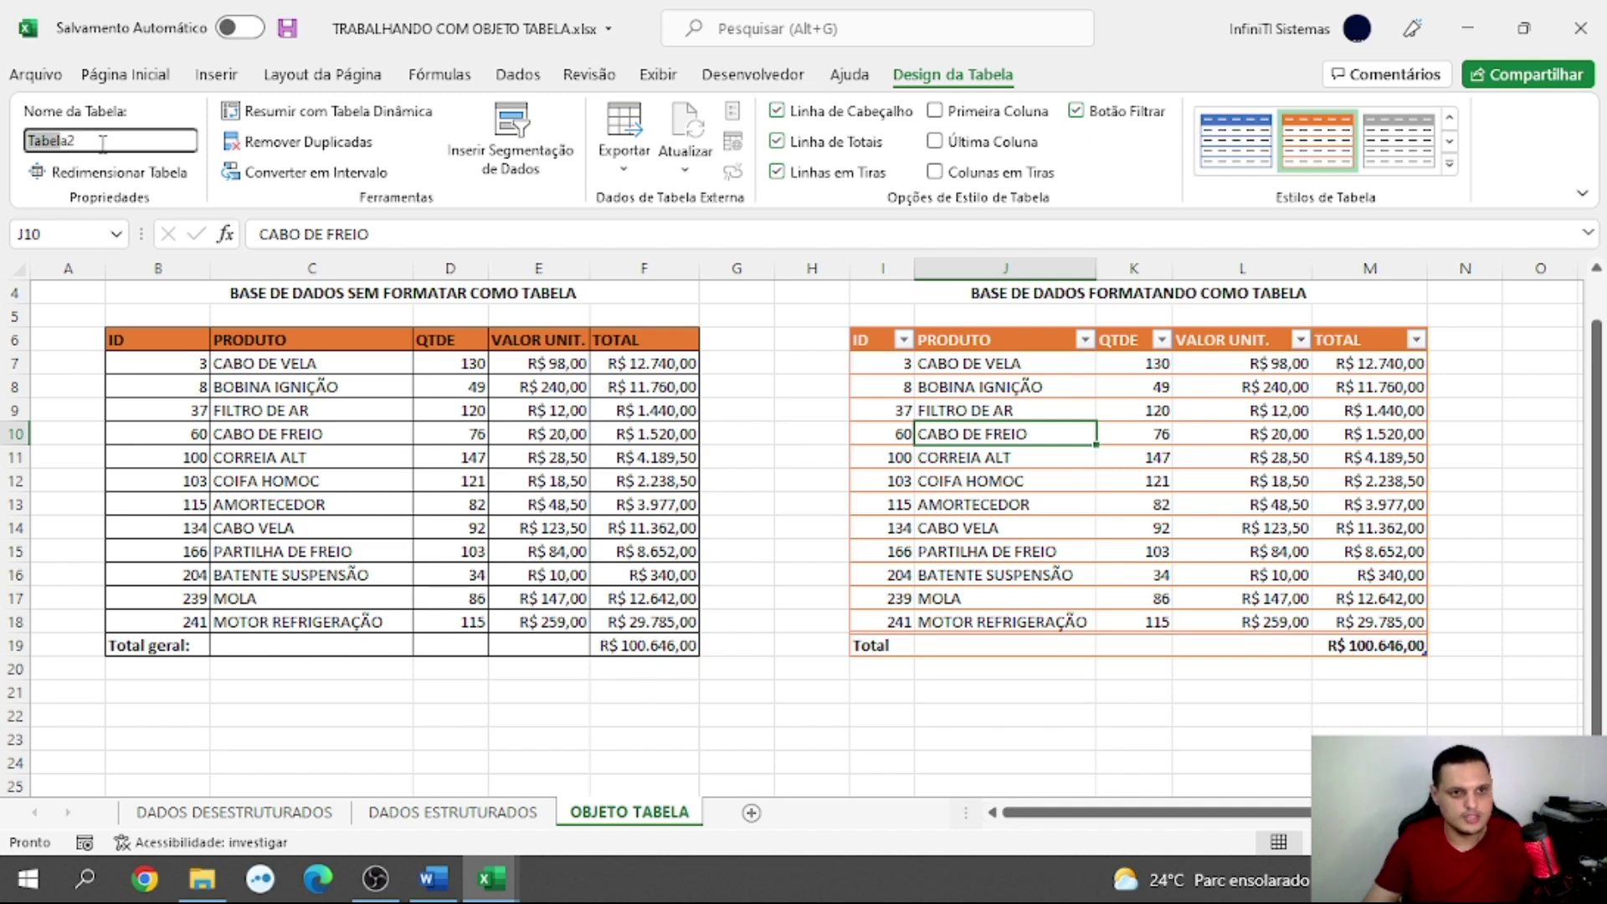
text(P)
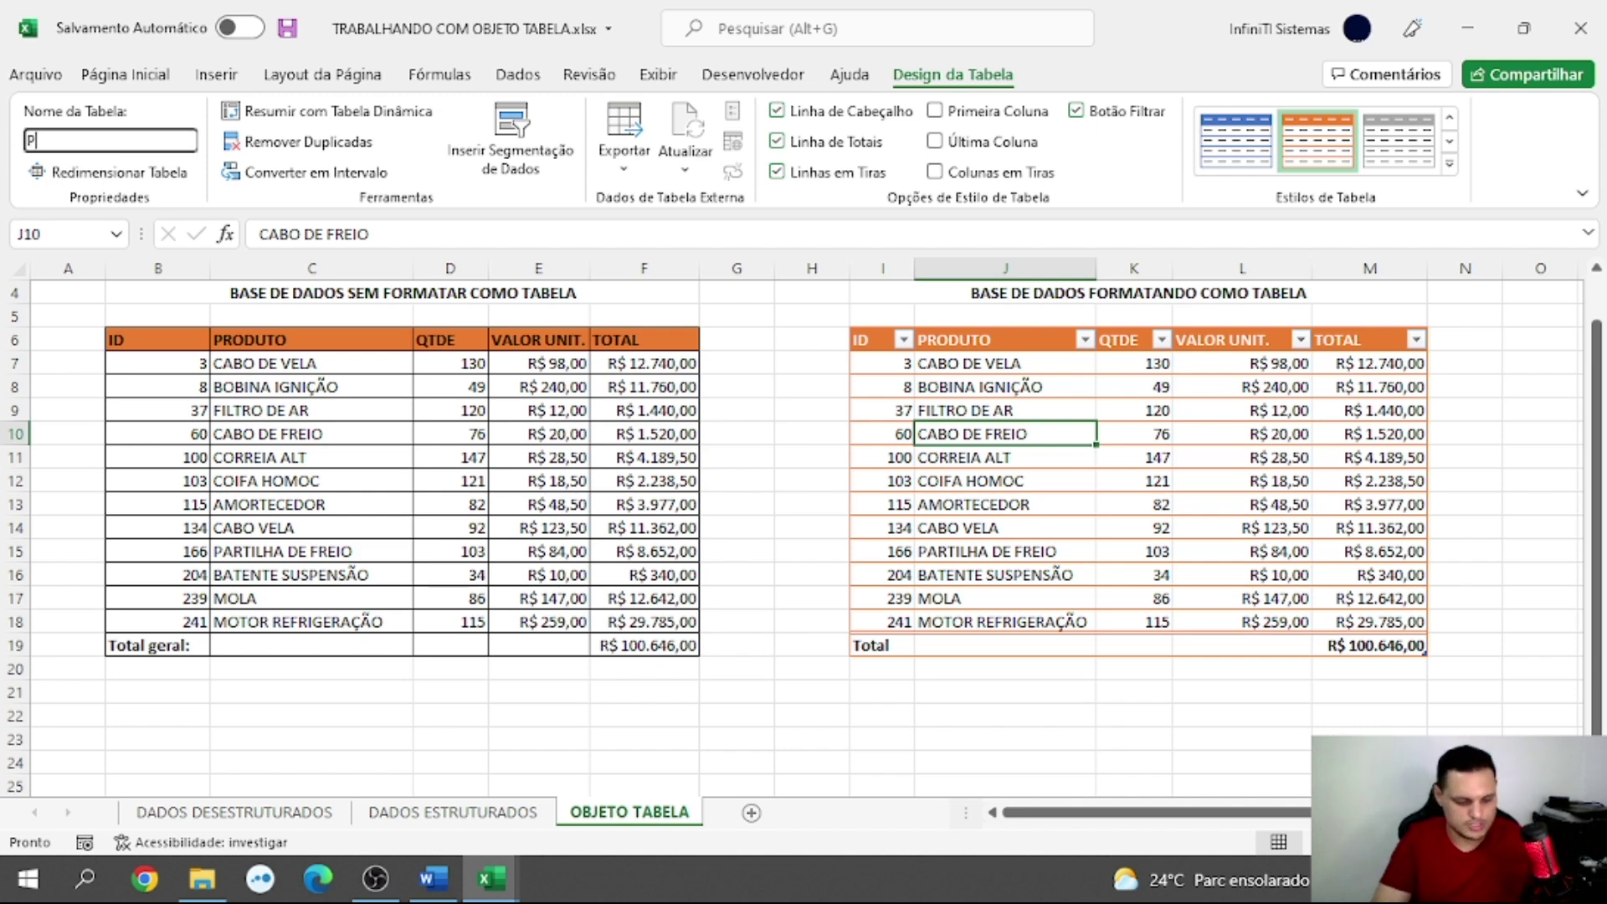
text(rodutos)
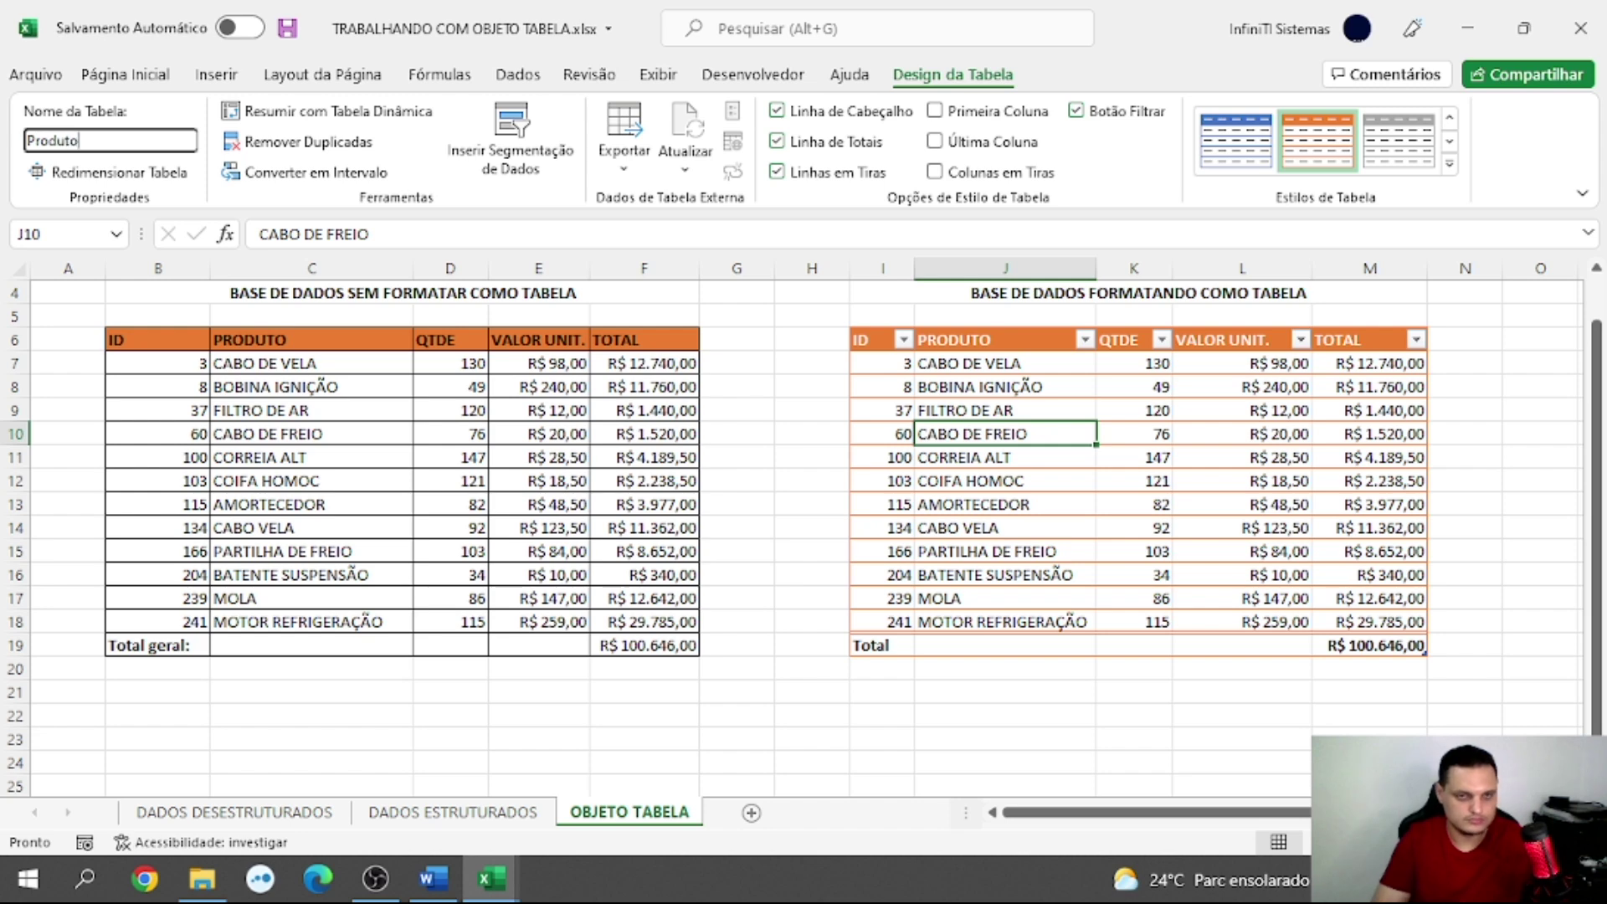
click(501, 730)
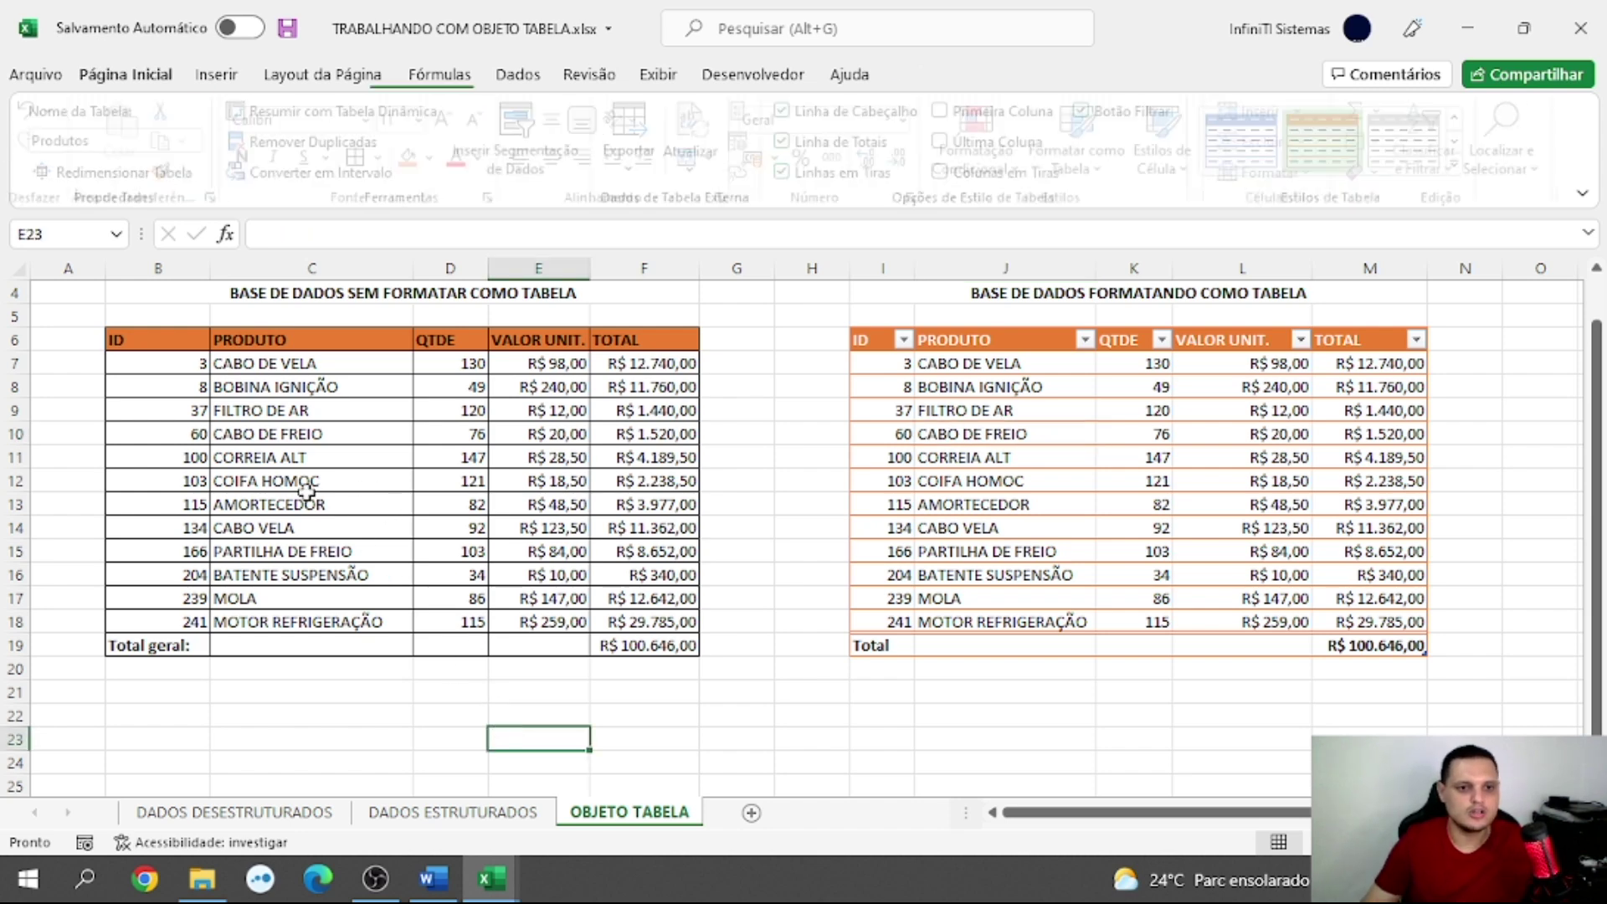
click(116, 235)
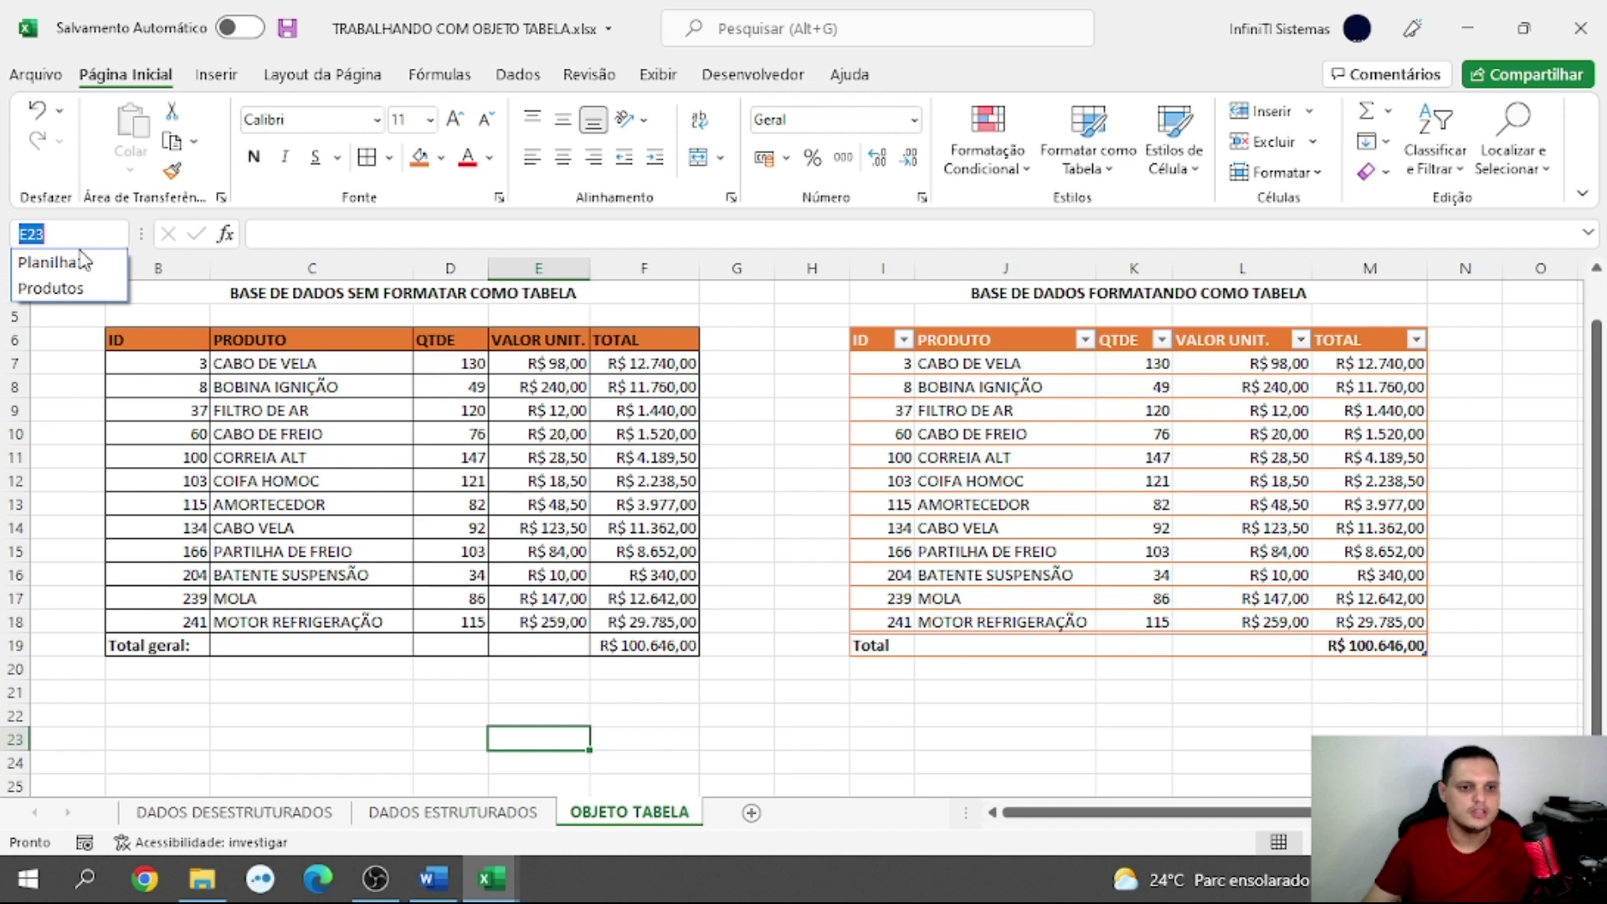